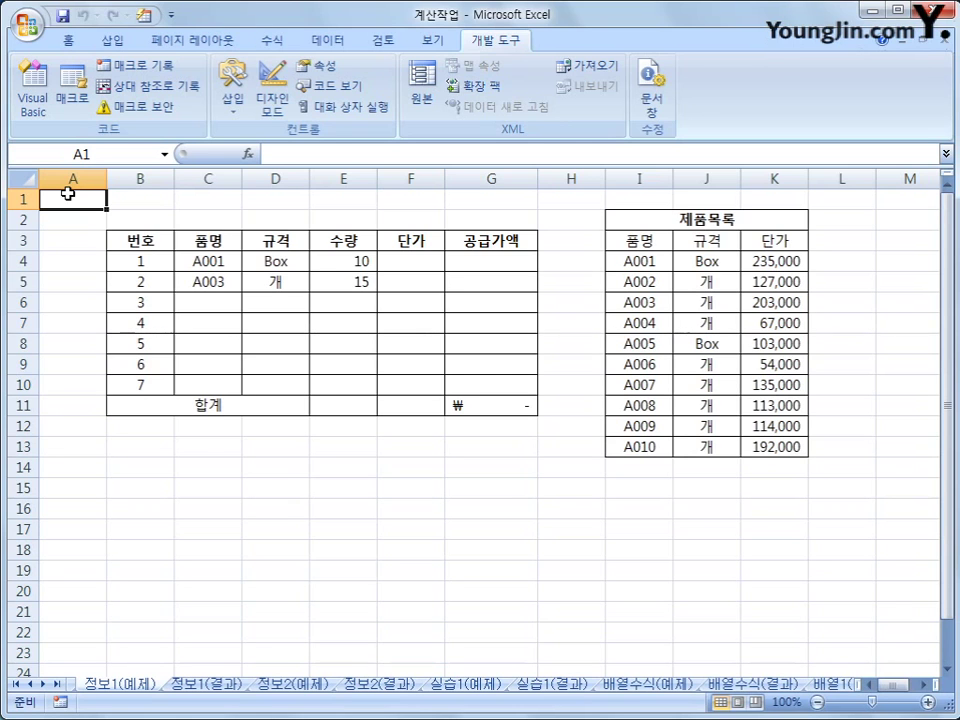
# Step: Clear the existing formulas from the 규격 column of the order table, cells D4 to D10
pyautogui.click(284, 268)
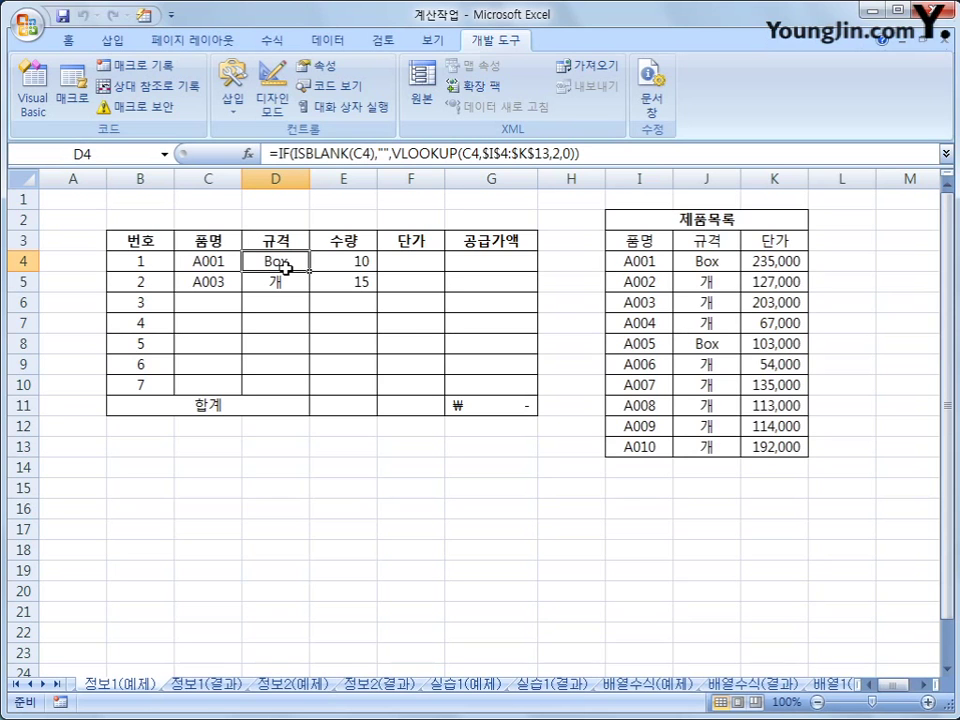
pyautogui.click(423, 267)
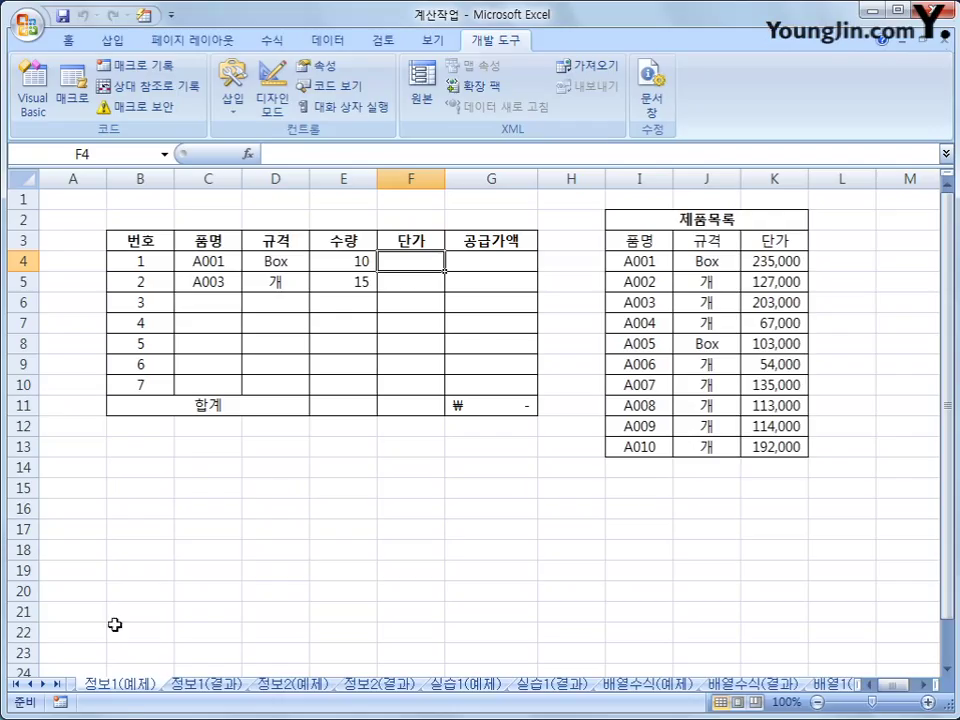
pyautogui.click(279, 260)
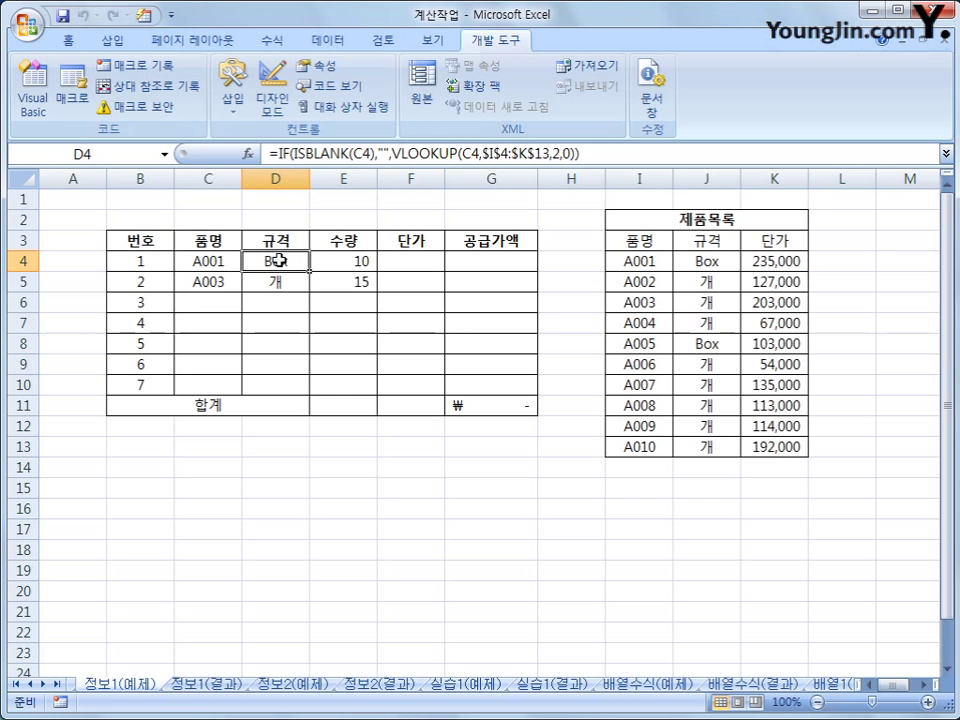
pyautogui.moveTo(279, 260); pyautogui.dragTo(290, 381)
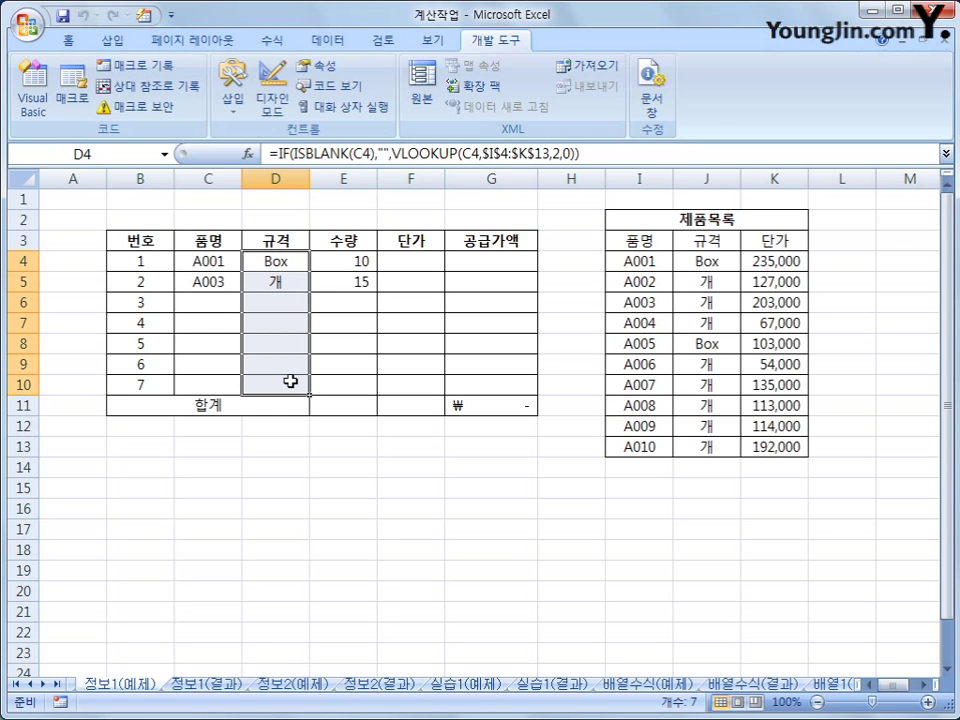
pyautogui.press('Delete')
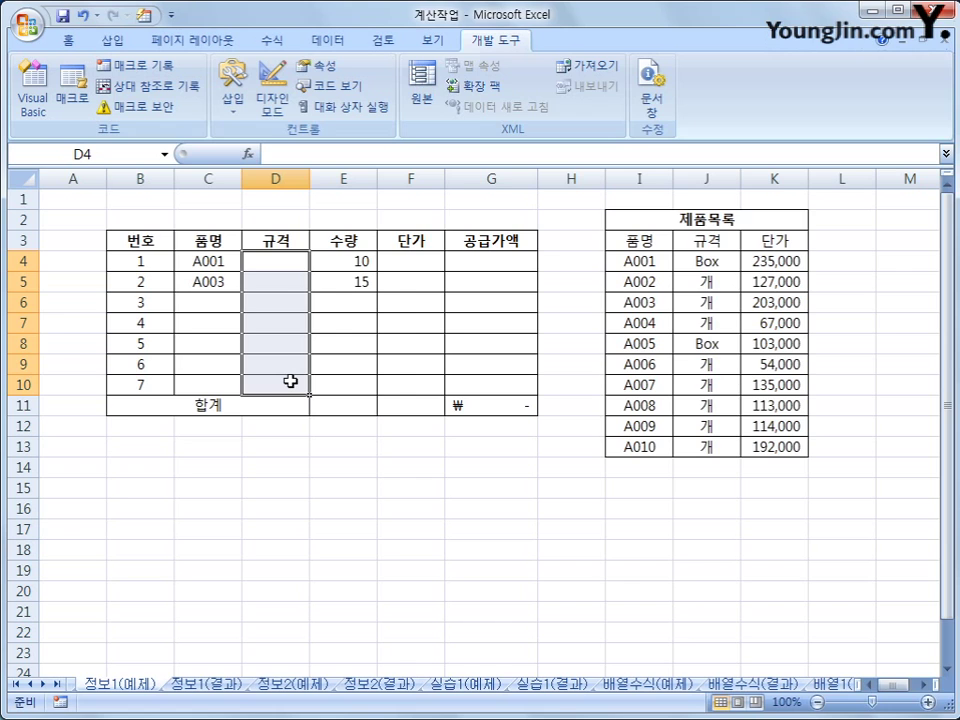
pyautogui.click(275, 260)
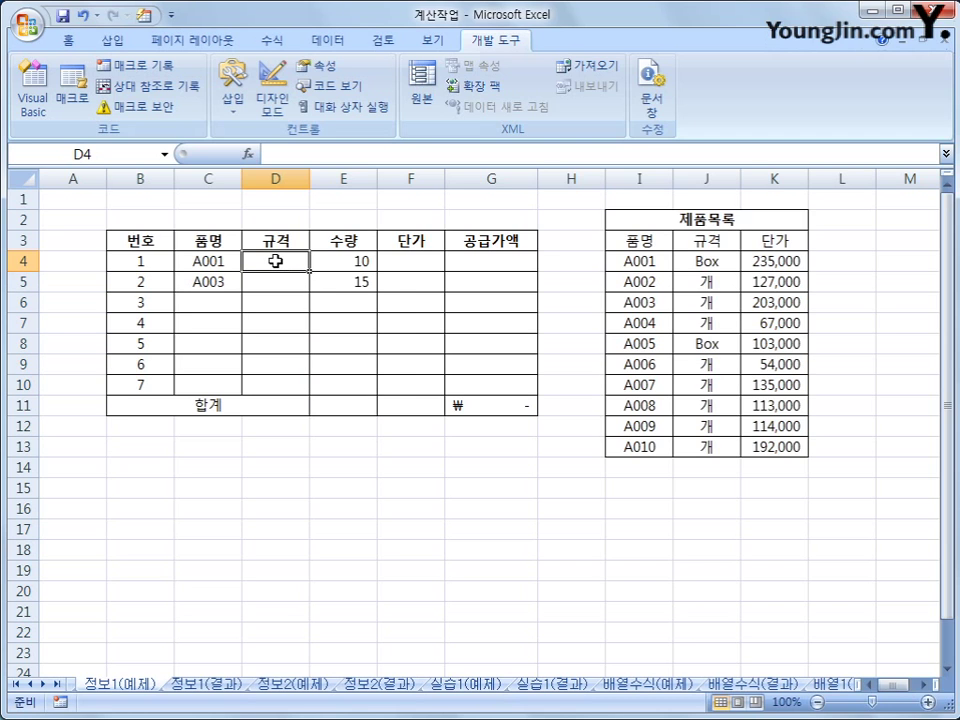
pyautogui.click(200, 260)
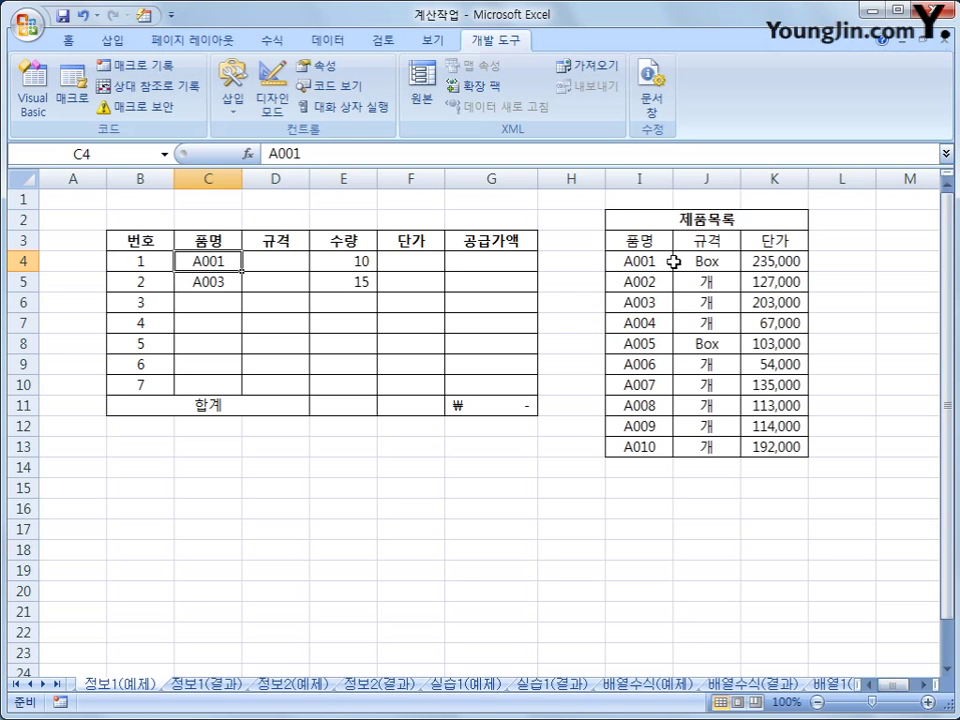
pyautogui.moveTo(656, 261); pyautogui.dragTo(770, 447)
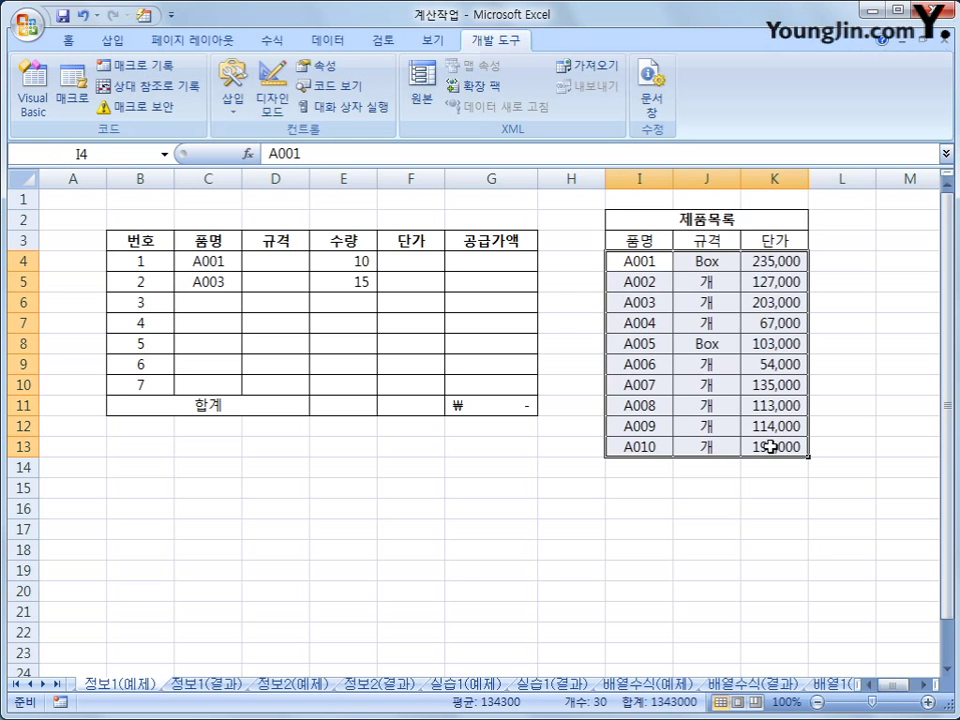
pyautogui.click(706, 261)
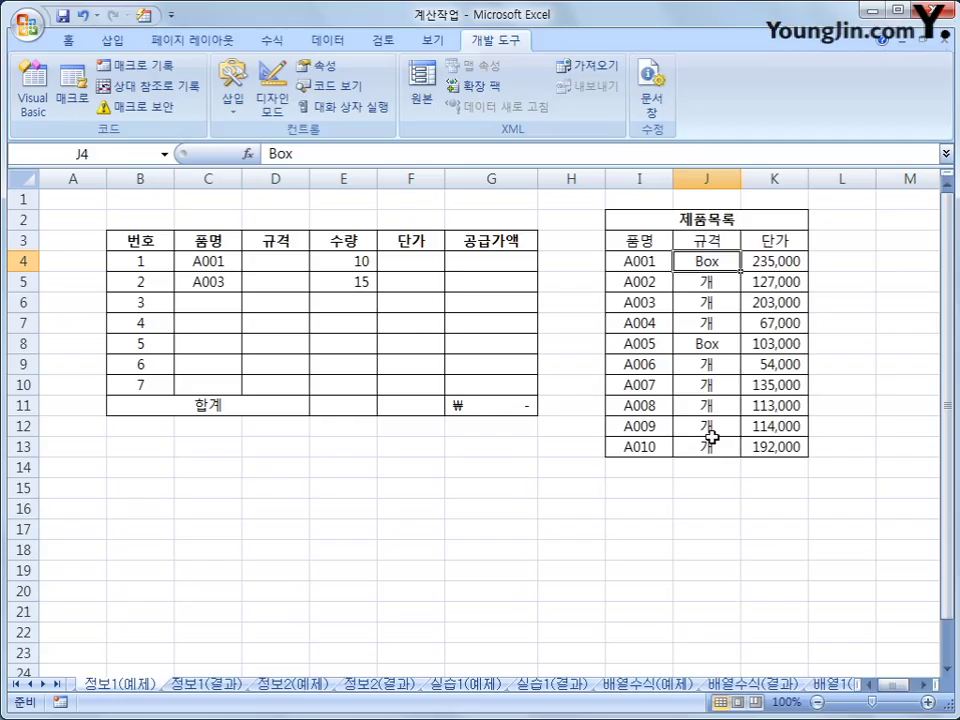
# Step: Start a VLOOKUP function in D4 with C4 as the lookup value and the absolute range $I$4:$K$13 as the table array
pyautogui.click(290, 255)
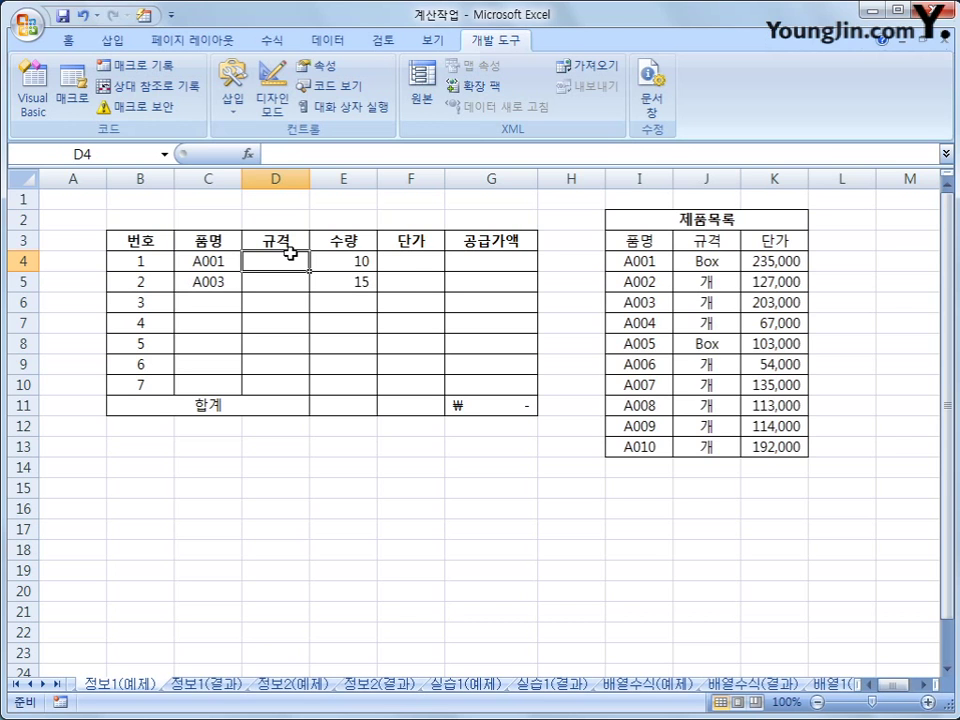
pyautogui.click(271, 40)
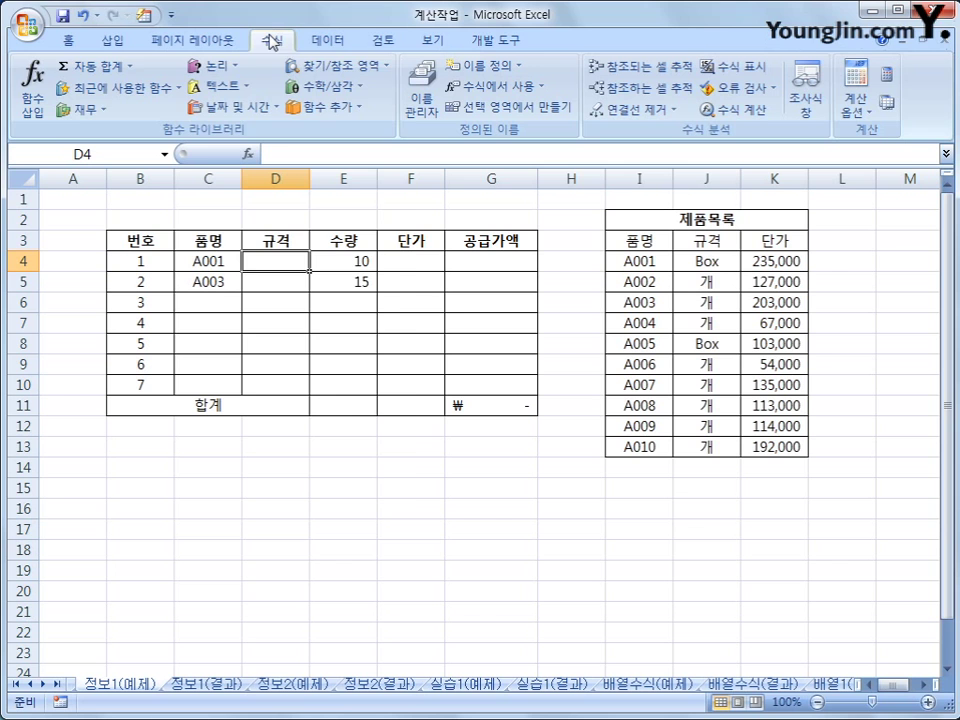
pyautogui.click(330, 75)
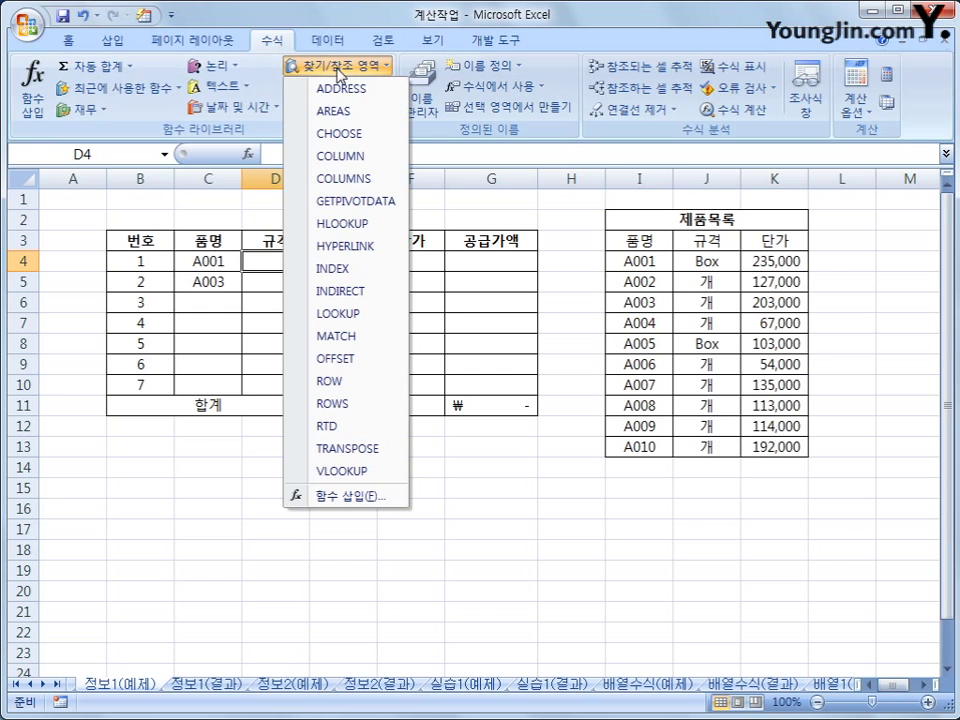
pyautogui.click(388, 472)
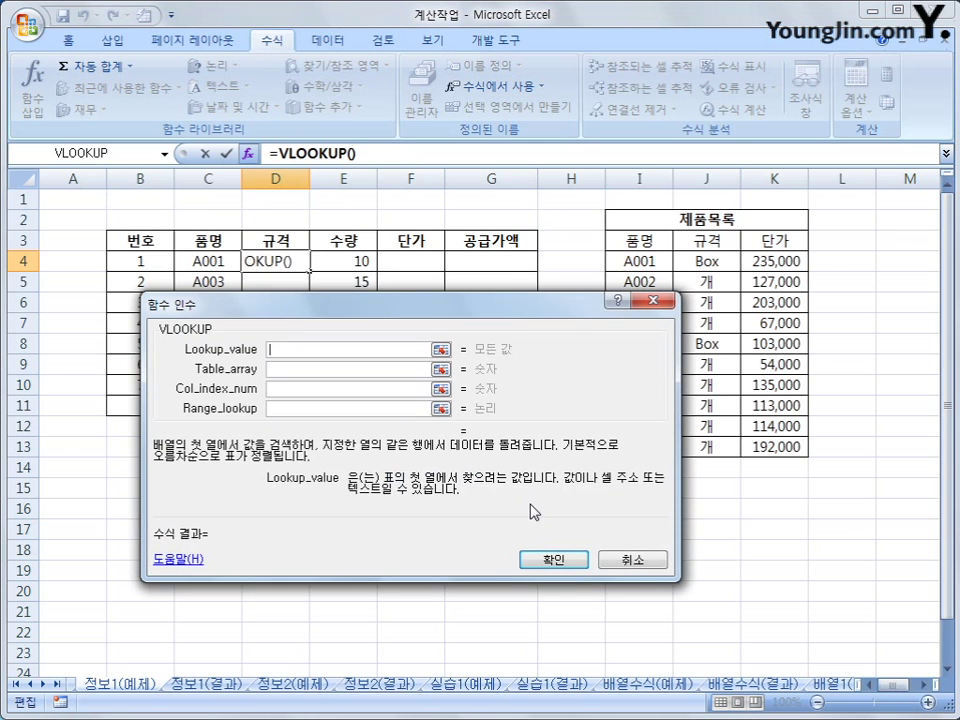
pyautogui.click(210, 260)
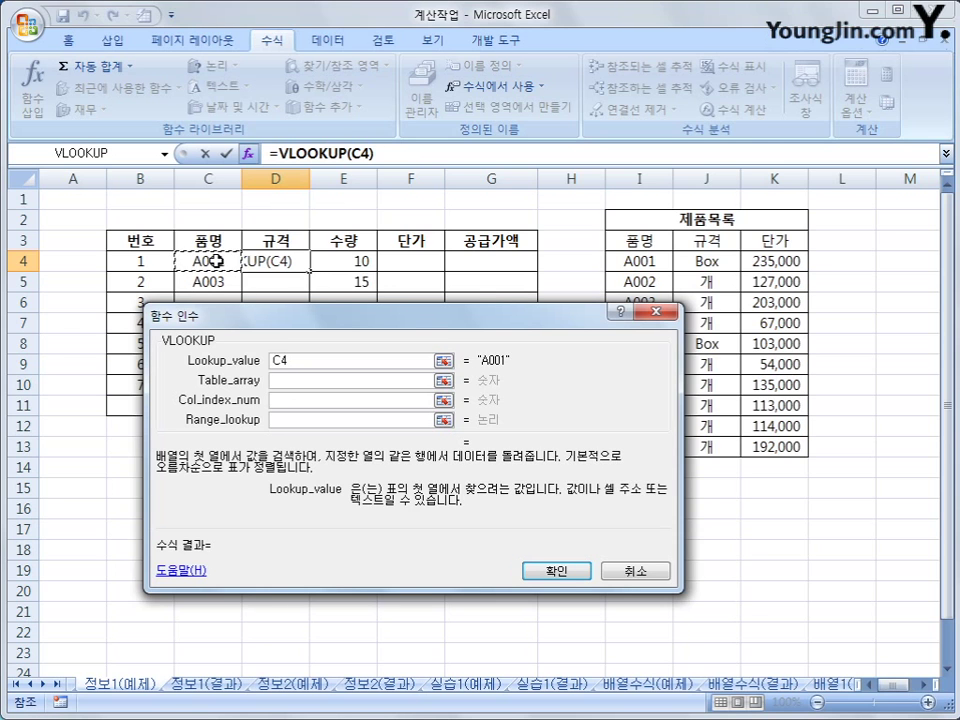
pyautogui.click(290, 380)
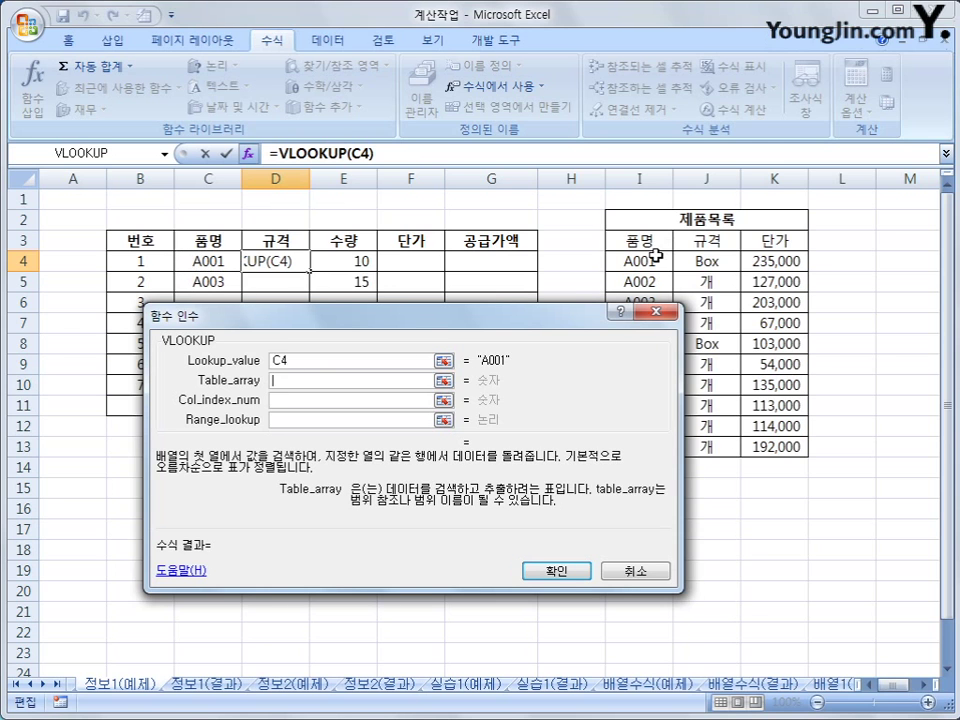
pyautogui.moveTo(655, 256); pyautogui.dragTo(751, 444)
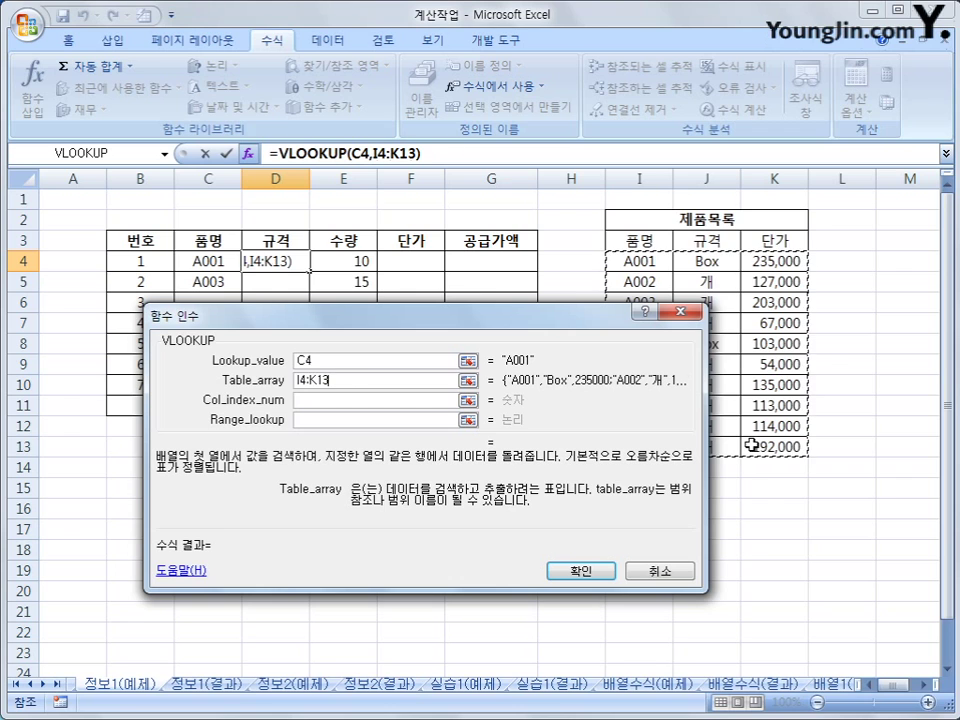
pyautogui.press('F4')
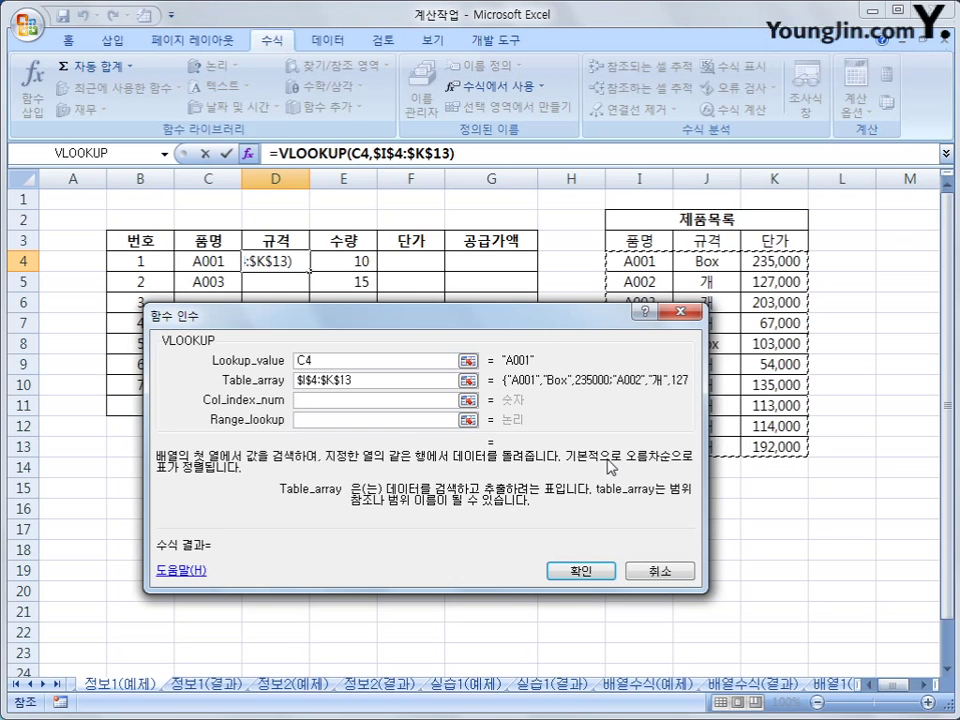
# Step: Complete the VLOOKUP in D4 with column index 2 and range lookup 0
pyautogui.click(388, 405)
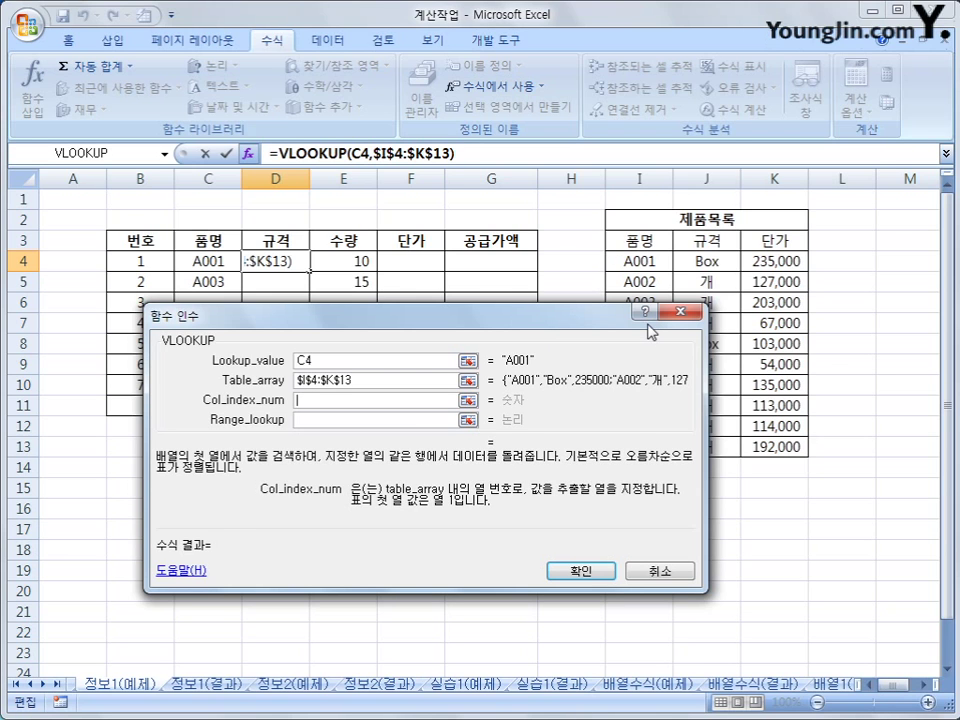
pyautogui.write('2')
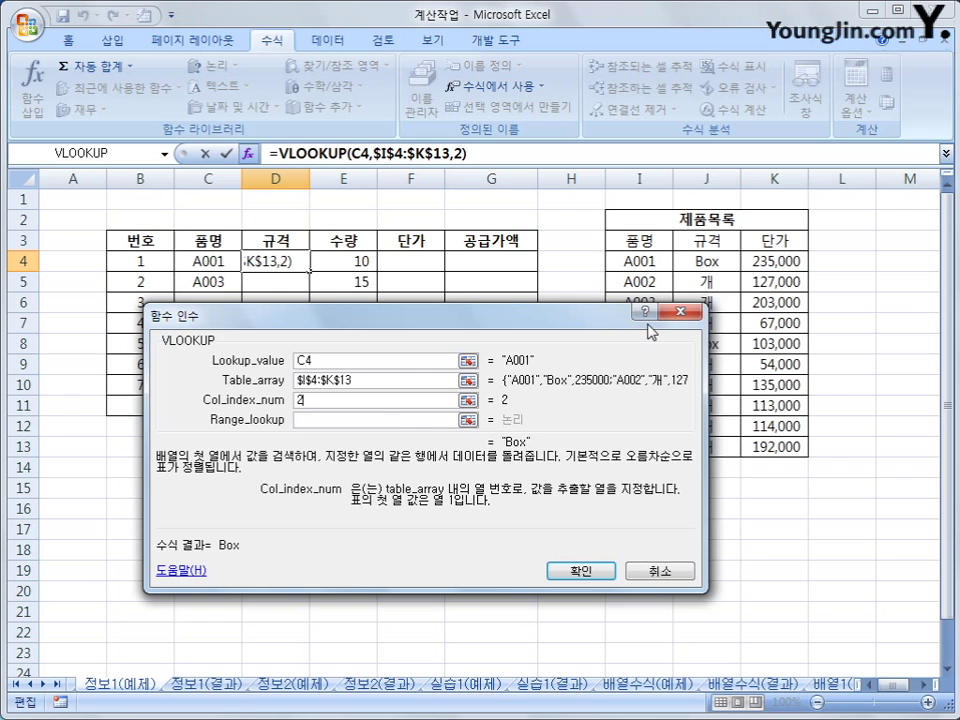
pyautogui.click(405, 420)
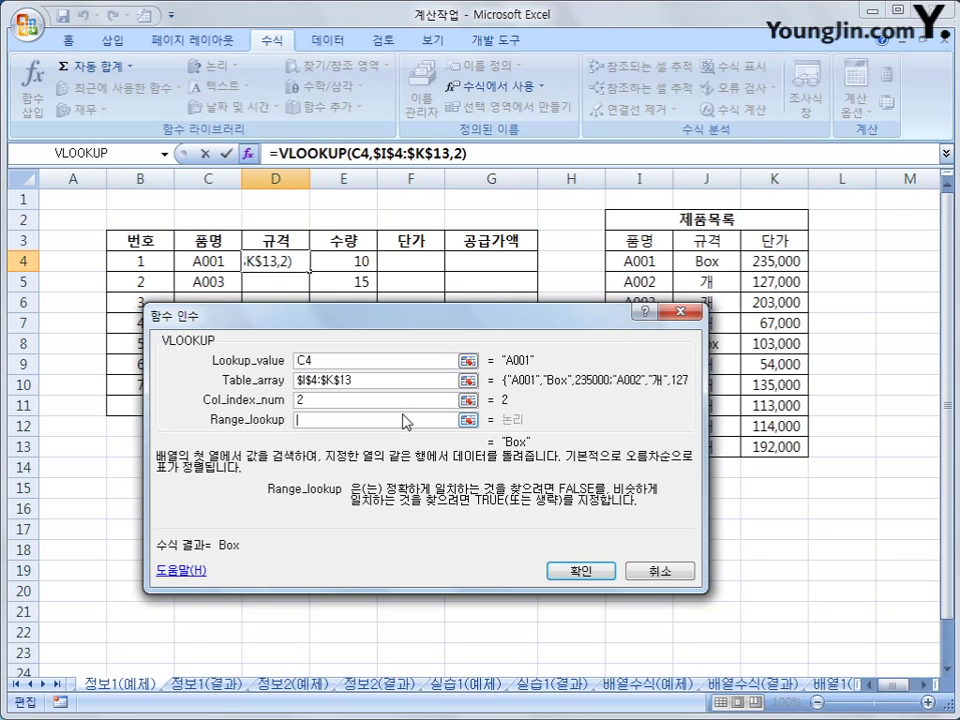
pyautogui.write('0')
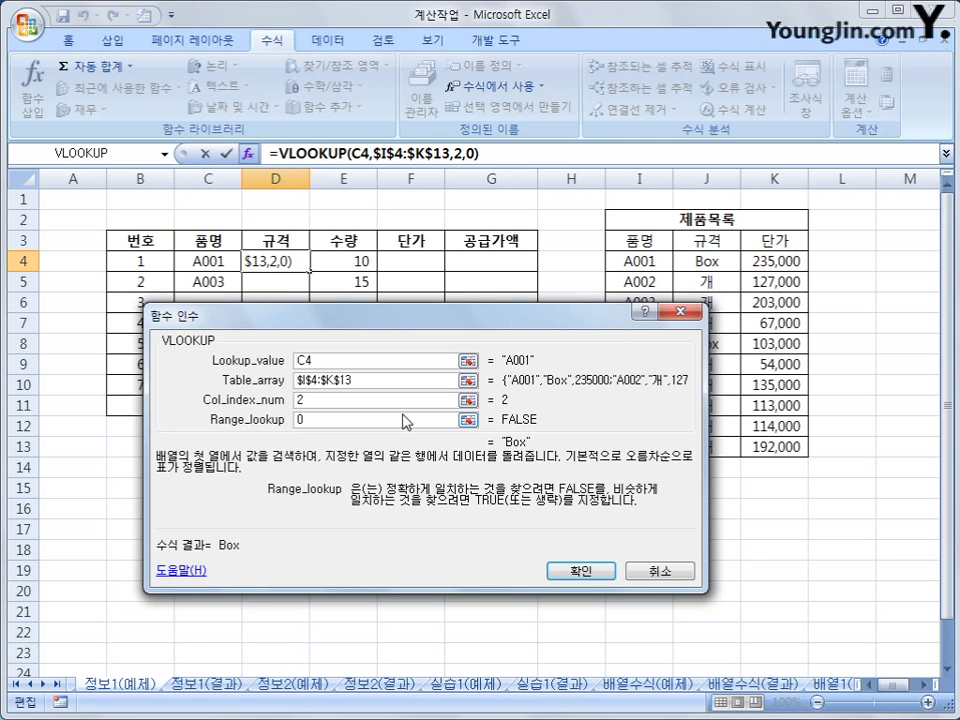
pyautogui.click(580, 571)
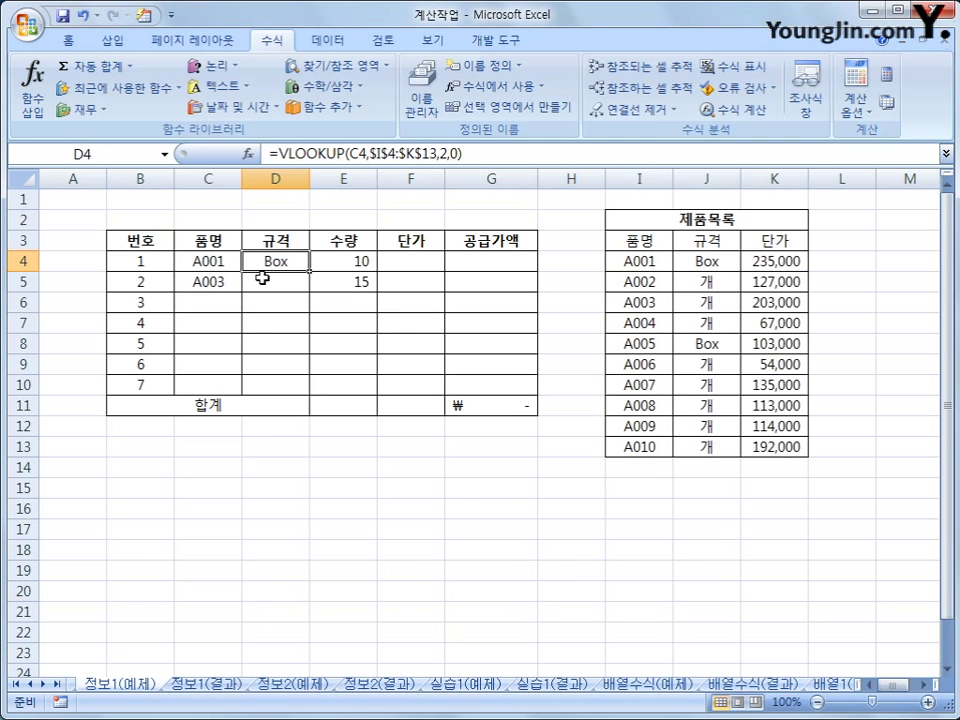
# Step: Fill the D4 formula down to D10 and check the results for rows with and without a 품명 entry
pyautogui.moveTo(310, 271); pyautogui.dragTo(304, 387)
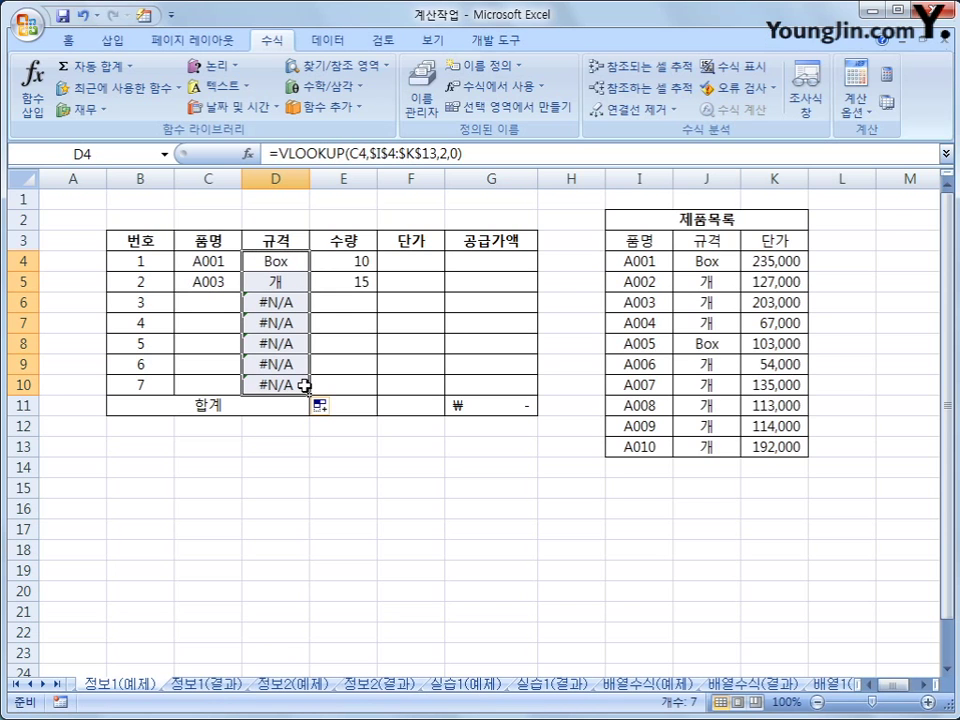
pyautogui.click(203, 284)
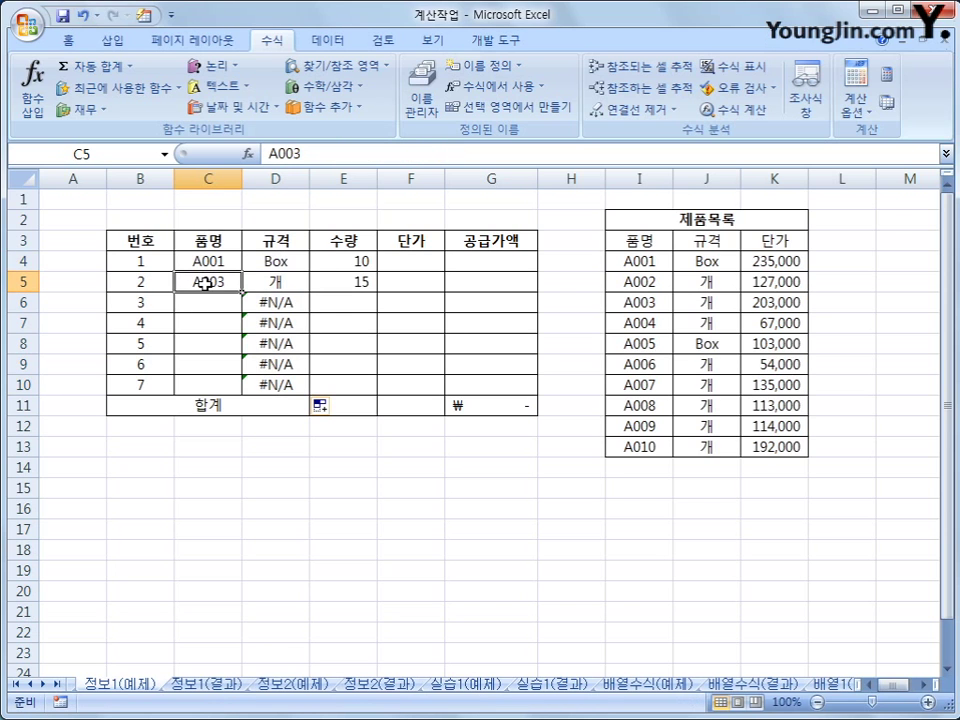
pyautogui.click(266, 281)
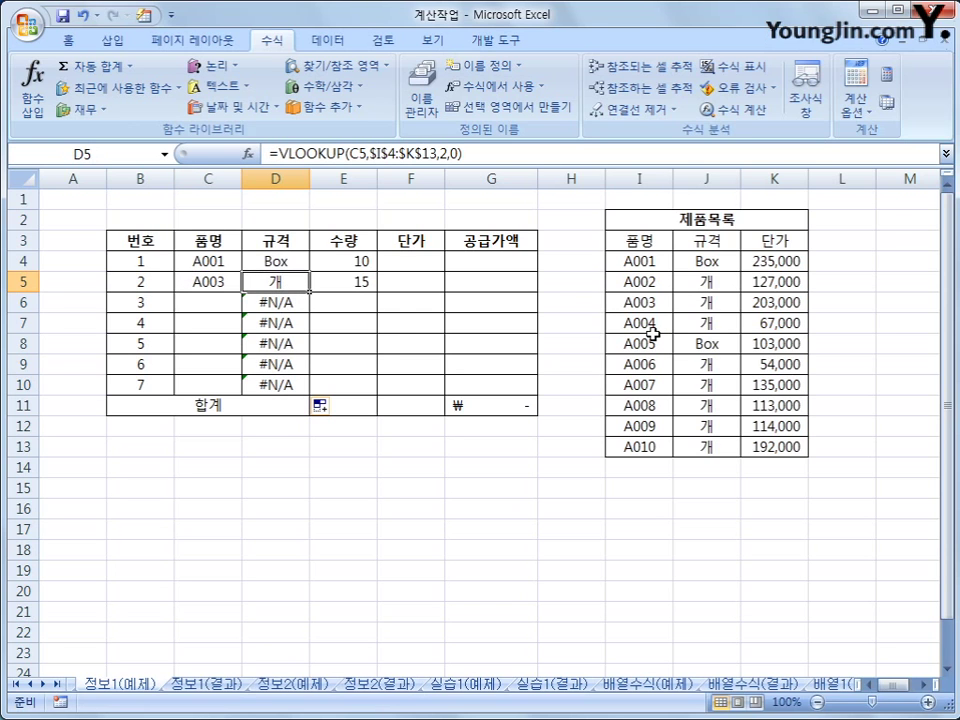
pyautogui.click(219, 303)
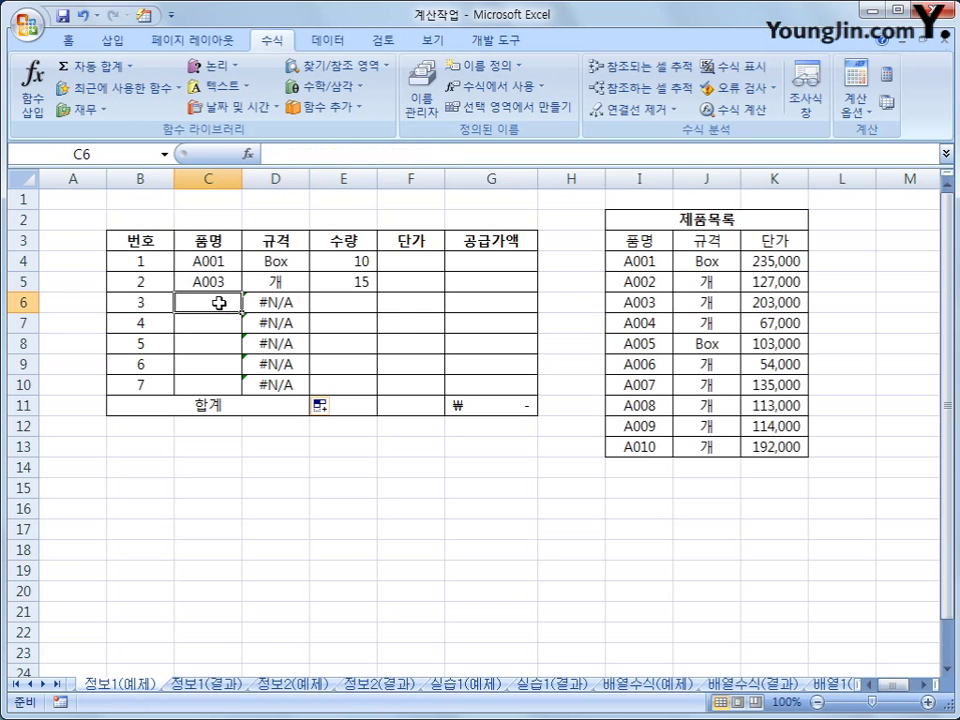
pyautogui.moveTo(219, 303); pyautogui.dragTo(218, 383)
pyautogui.moveTo(264, 300); pyautogui.dragTo(268, 378)
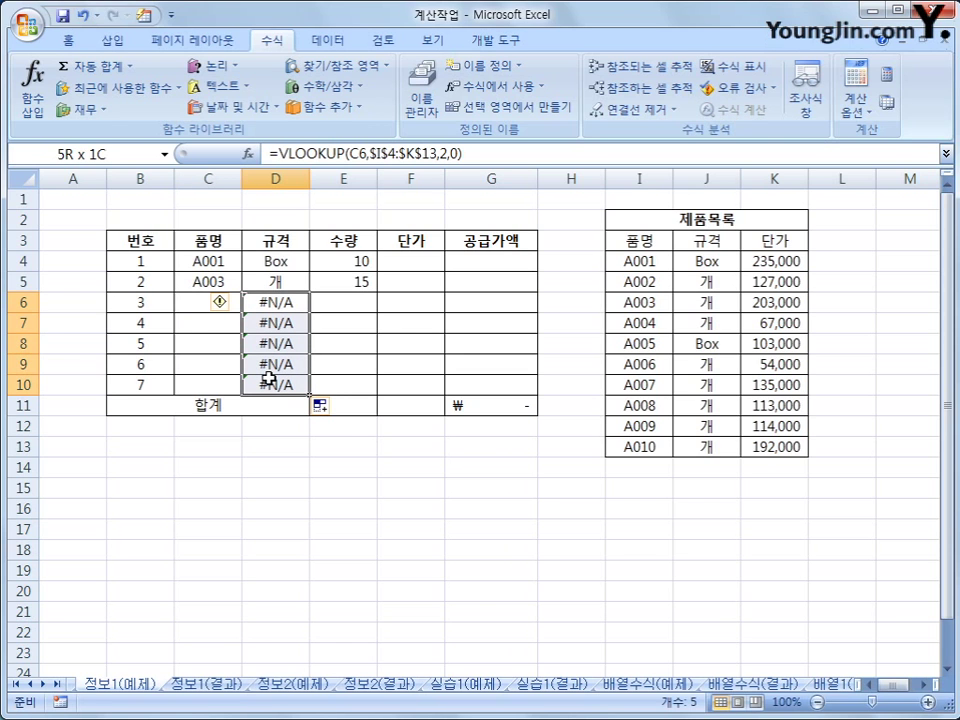
# Step: Wrap the VLOOKUP formula in D4 in an IF function with ISBLANK(C4) as the logical test
pyautogui.click(274, 260)
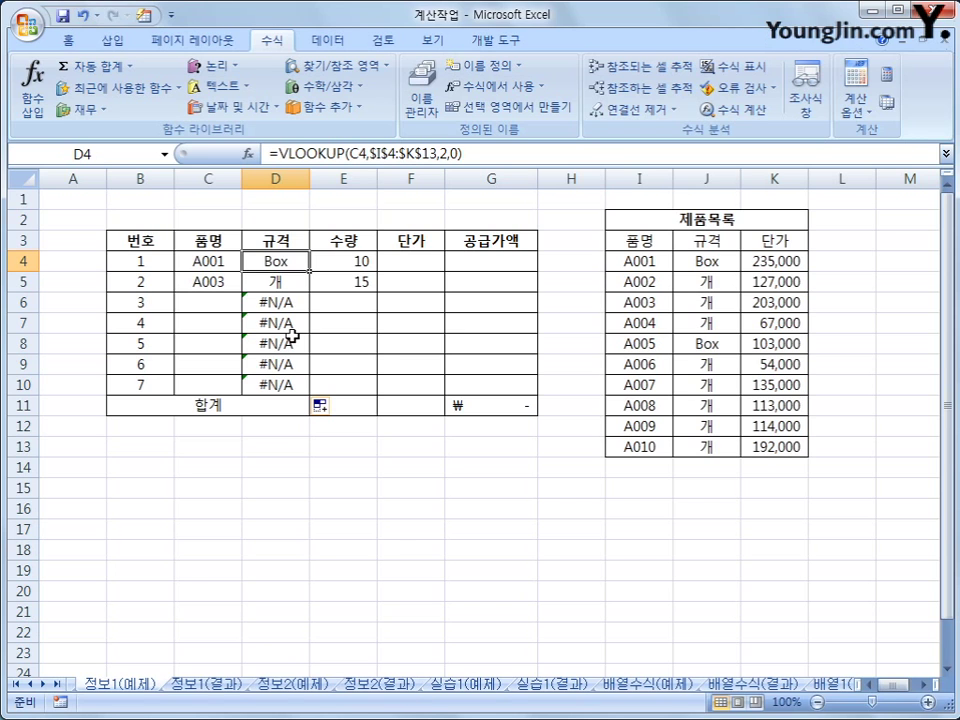
pyautogui.click(270, 153)
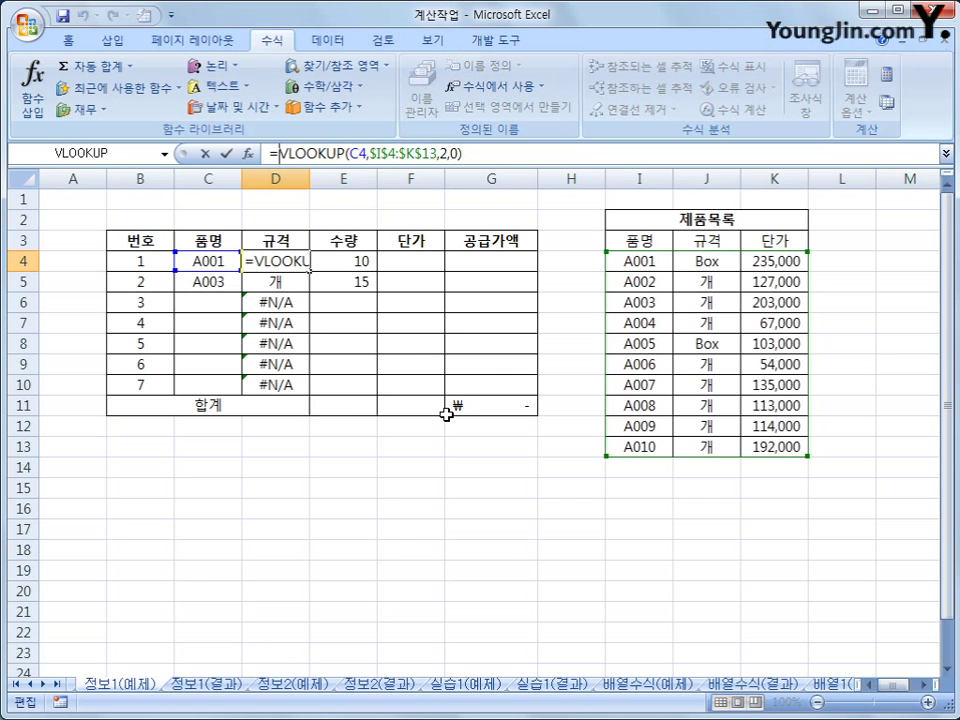
pyautogui.write('ㅏ')
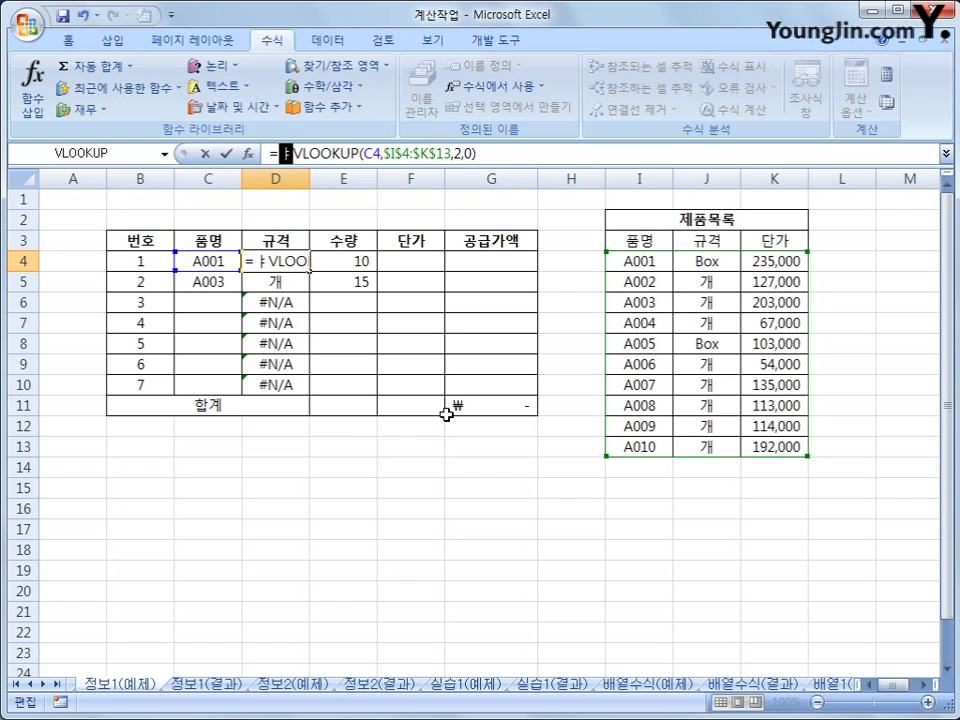
pyautogui.press('BackSpace')
pyautogui.write('if(')
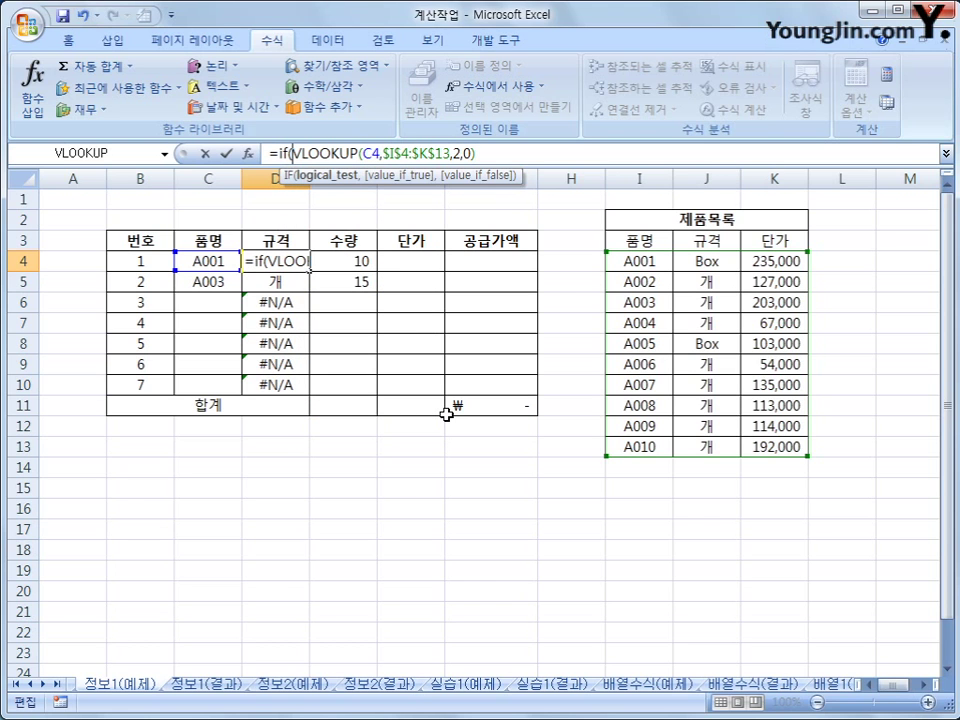
pyautogui.write('is')
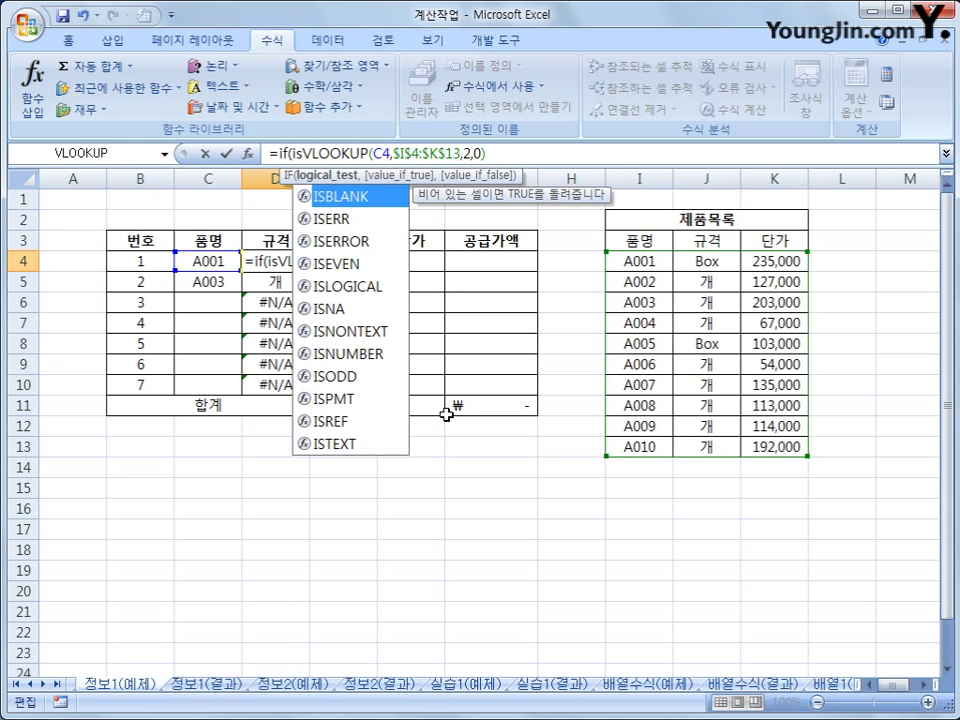
pyautogui.press('Tab')
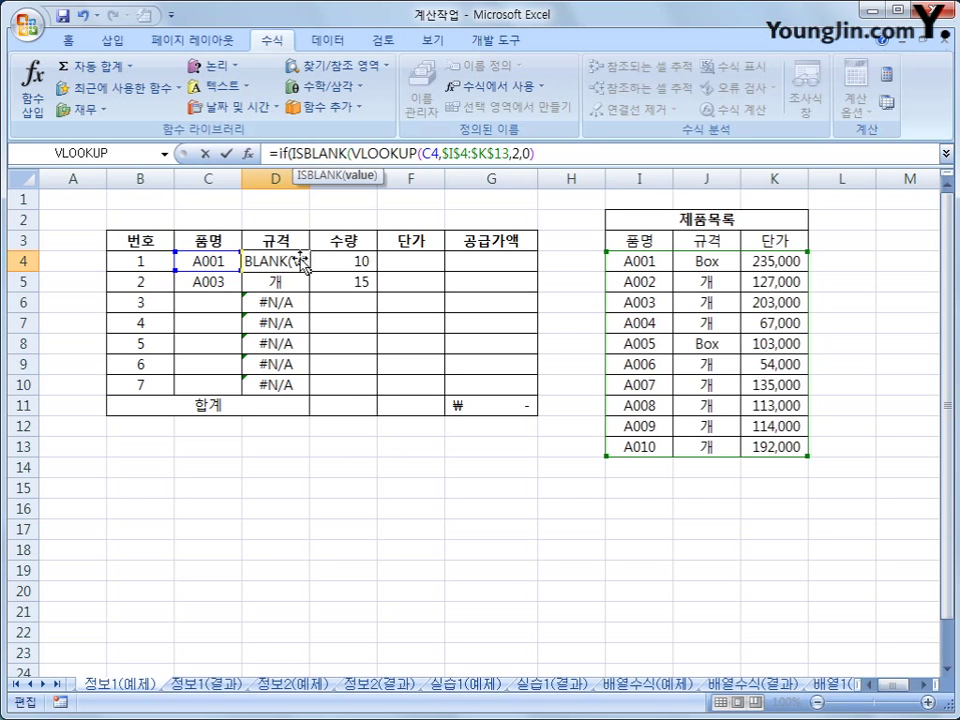
pyautogui.click(221, 259)
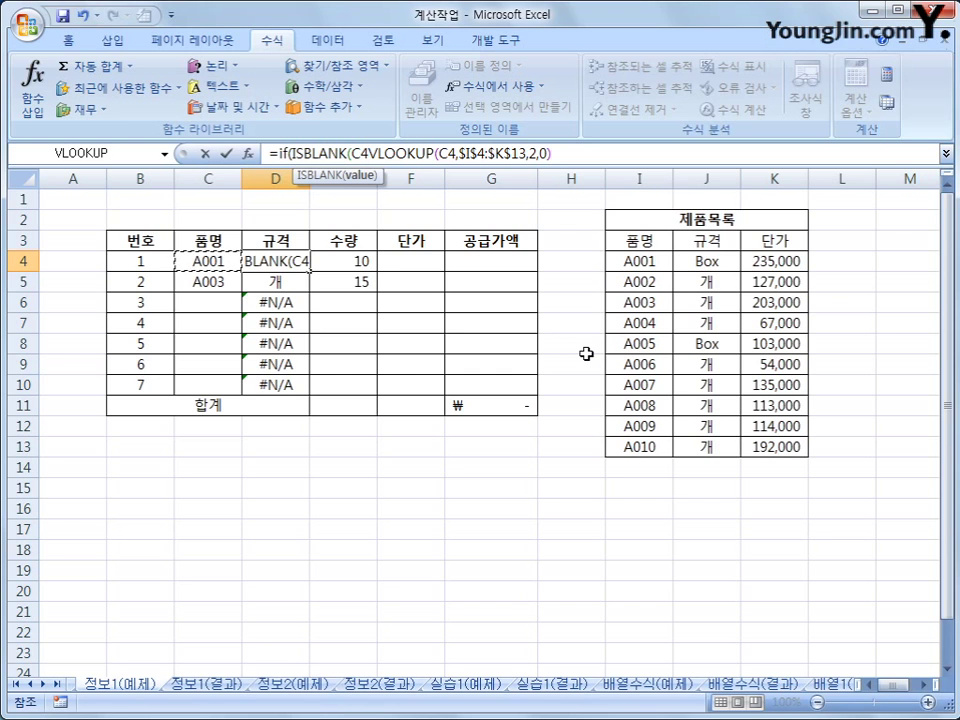
pyautogui.write('),')
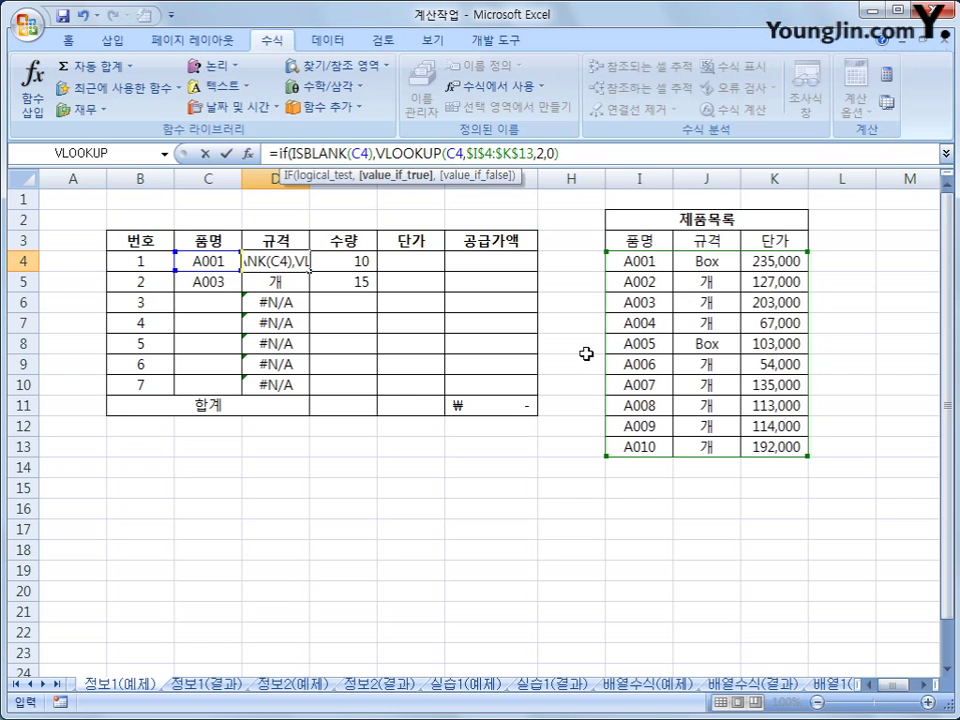
# Step: Complete the IF in D4 with "" as the value if true and the existing VLOOKUP as the value if false
pyautogui.write('"')
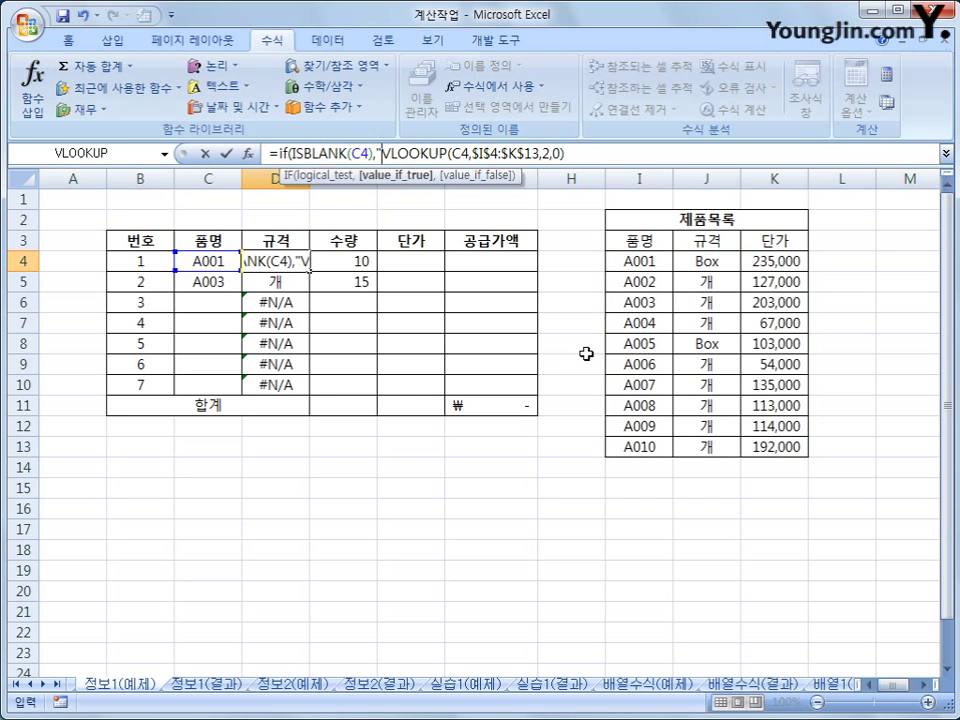
pyautogui.write('"')
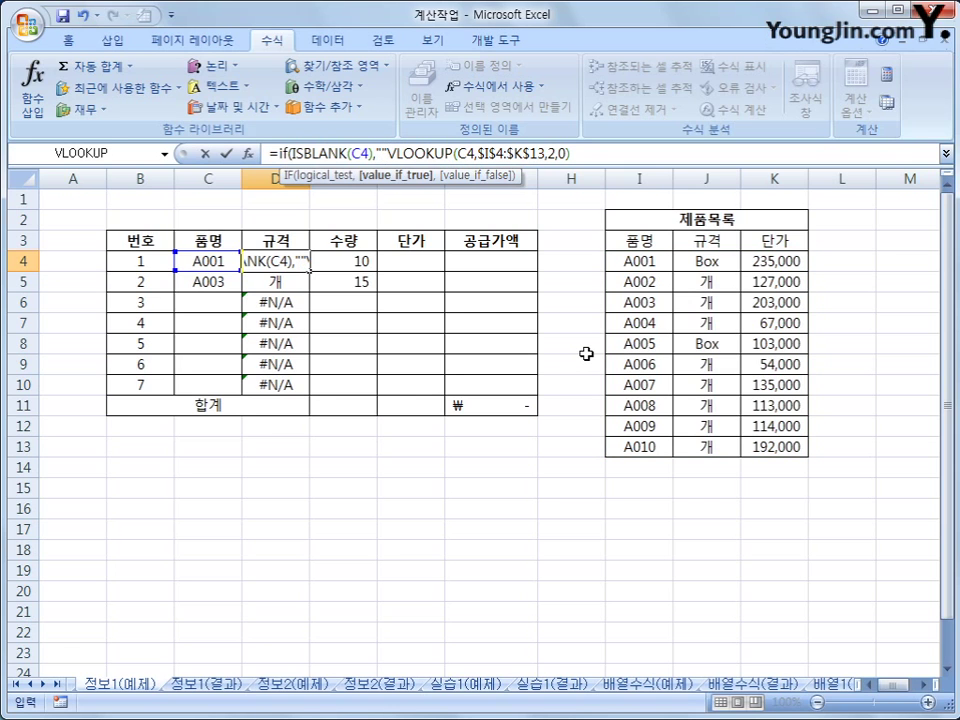
pyautogui.write(',')
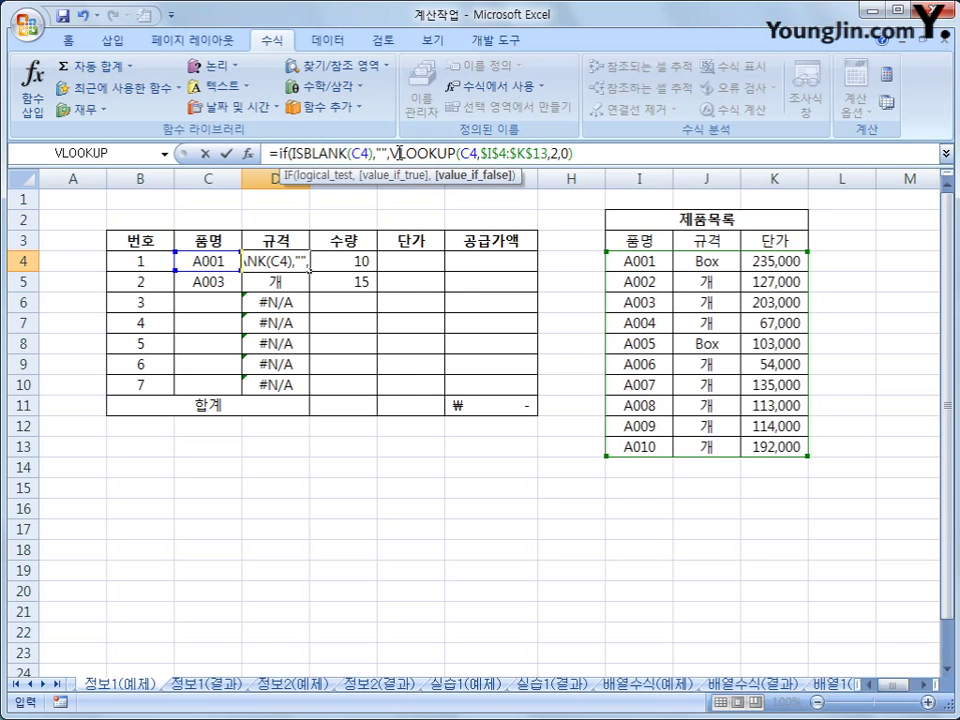
pyautogui.click(588, 156)
pyautogui.write(')')
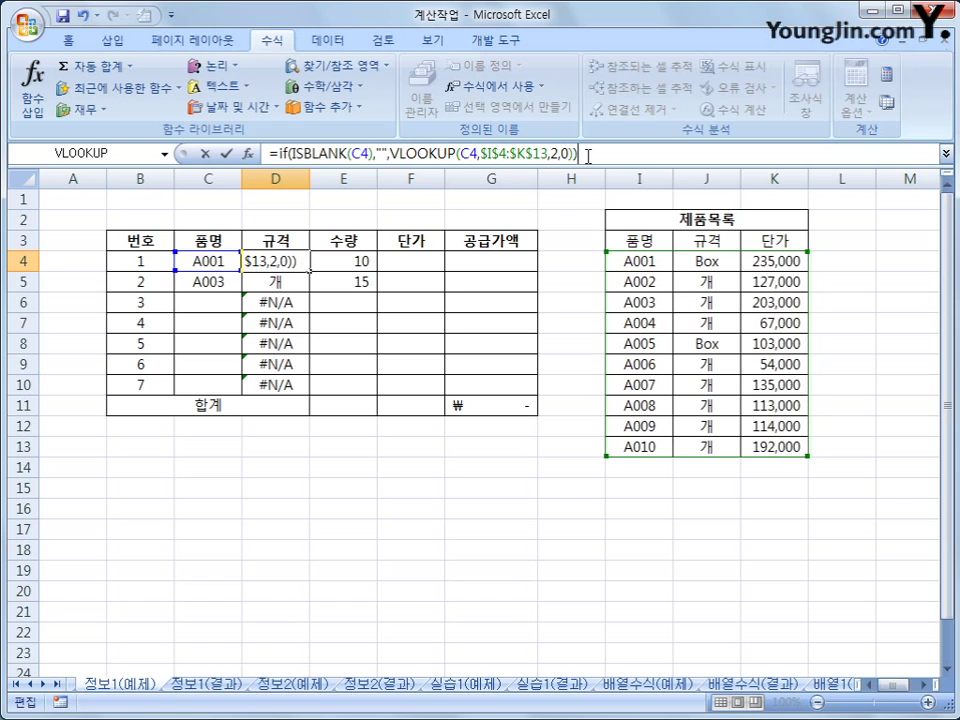
pyautogui.press('Return')
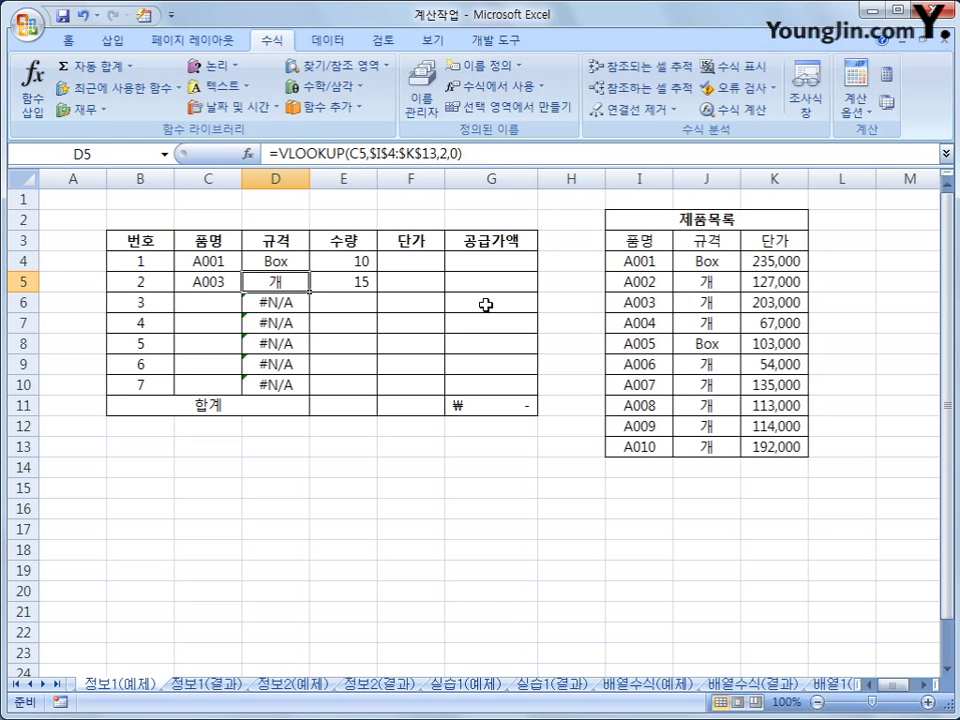
# Step: Fill the D4 formula down to D10 and check the 규격 cells of the rows without a 품명 entry
pyautogui.click(297, 265)
pyautogui.moveTo(308, 271); pyautogui.dragTo(298, 390)
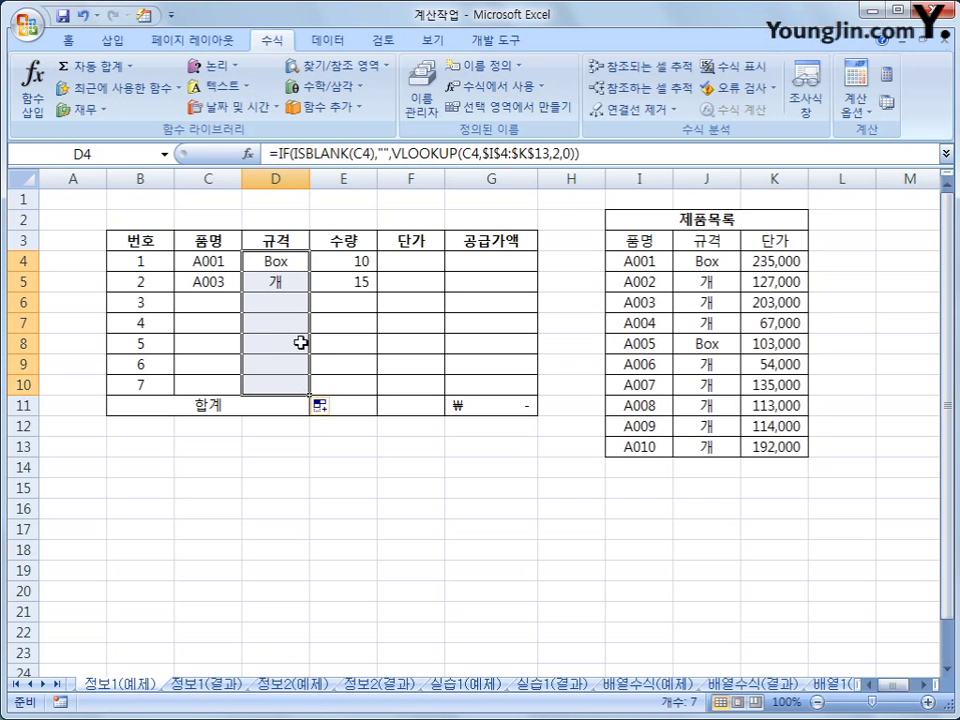
pyautogui.click(302, 304)
pyautogui.click(300, 321)
pyautogui.click(288, 343)
pyautogui.click(279, 380)
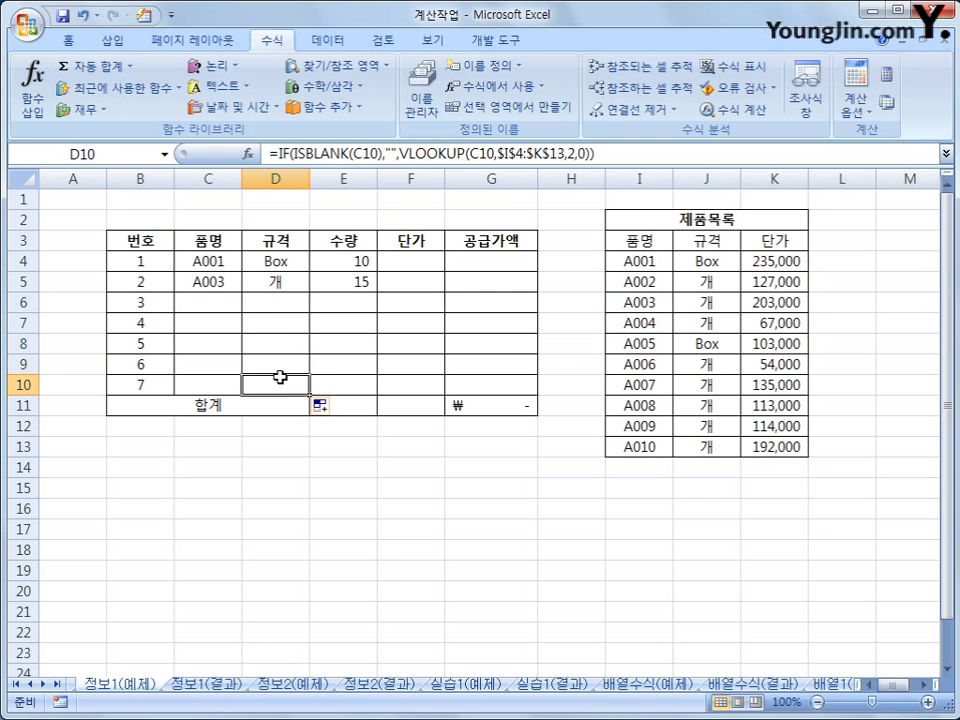
pyautogui.click(276, 303)
pyautogui.click(220, 300)
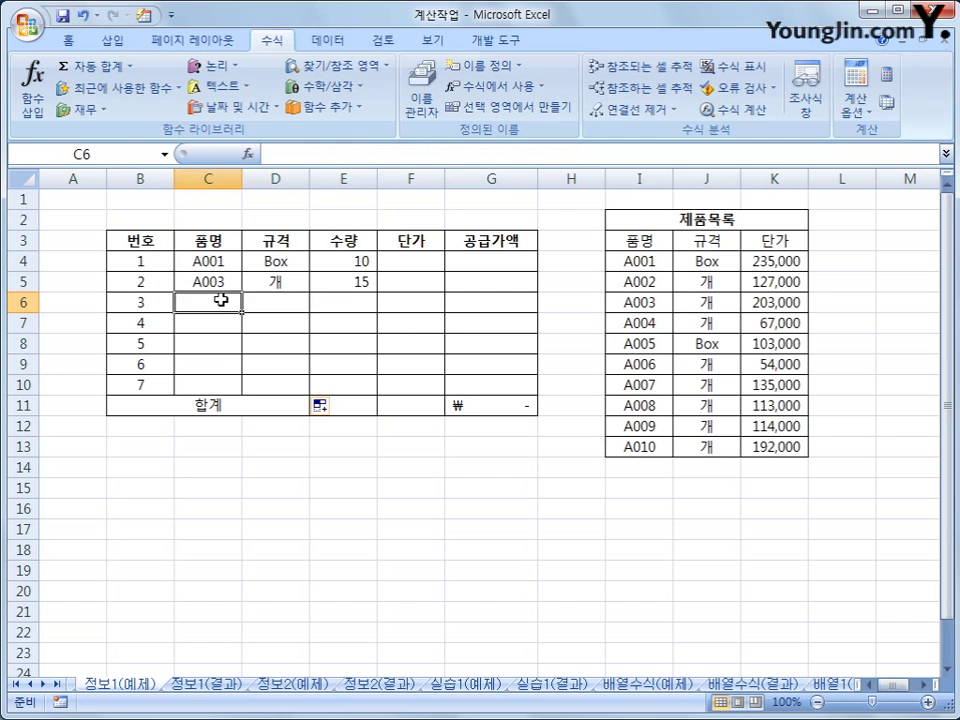
pyautogui.click(306, 300)
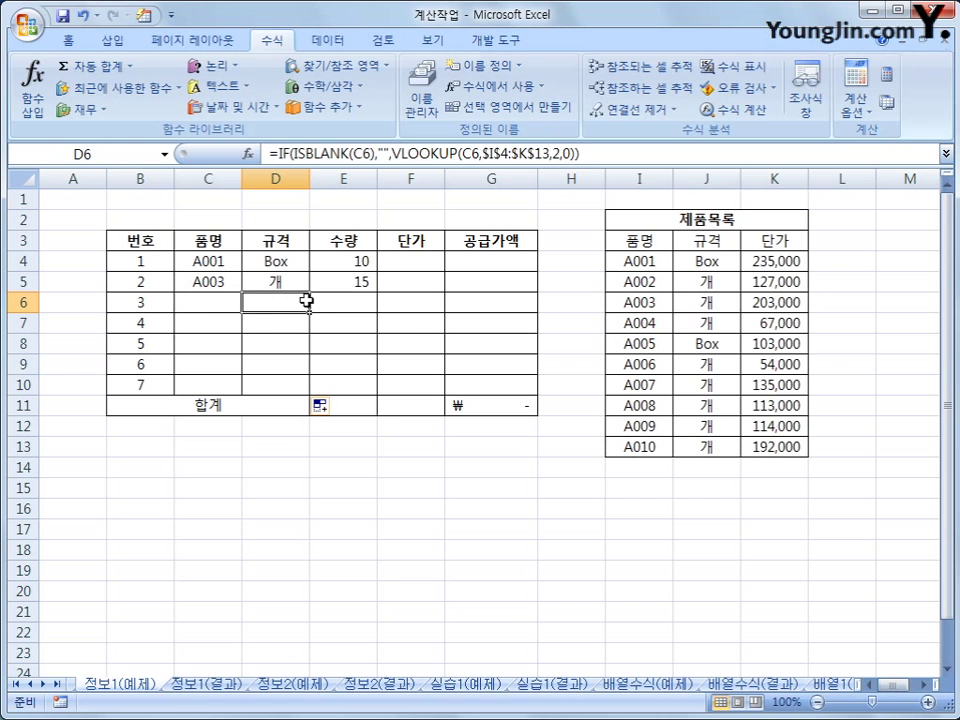
# Step: Test the 규격 formula by entering A005 as the 품명 in C6, and clear that entry again
pyautogui.click(214, 302)
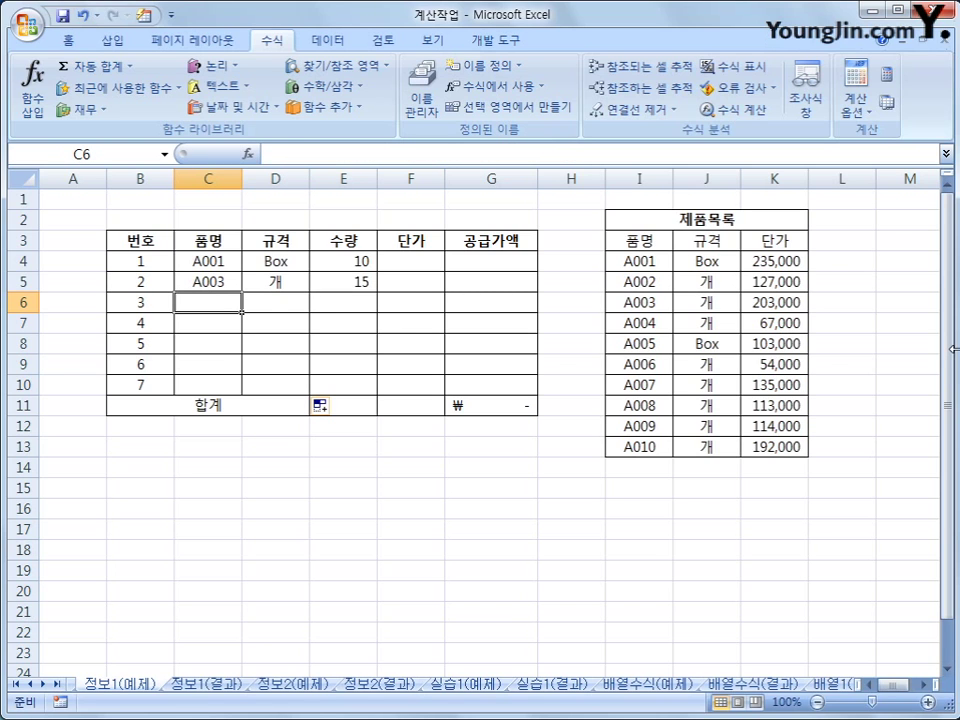
pyautogui.doubleClick(208, 302)
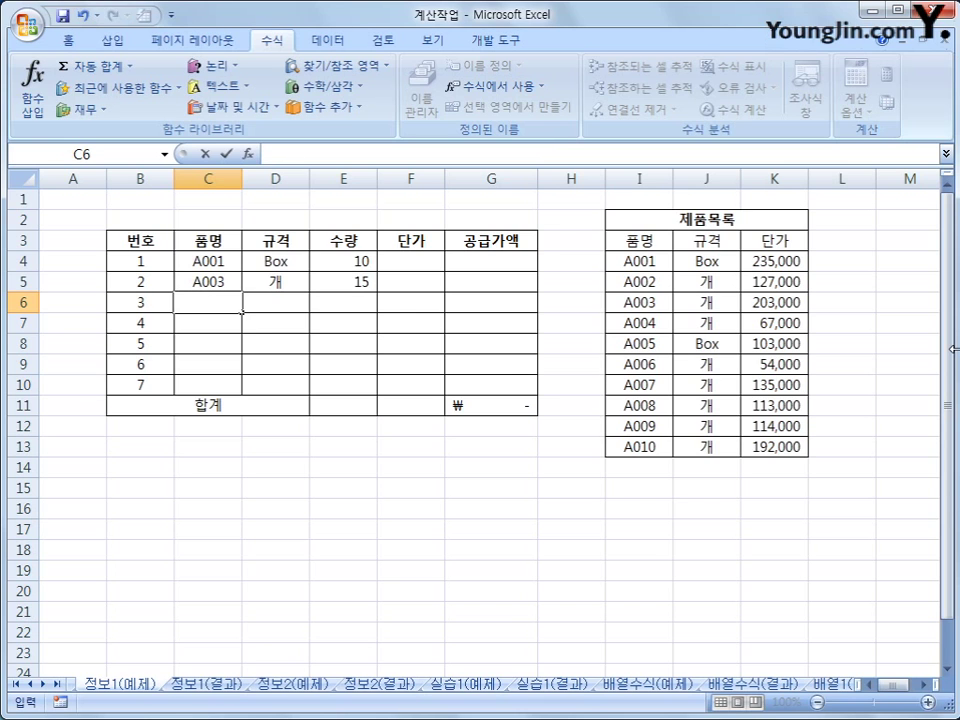
pyautogui.write('A005')
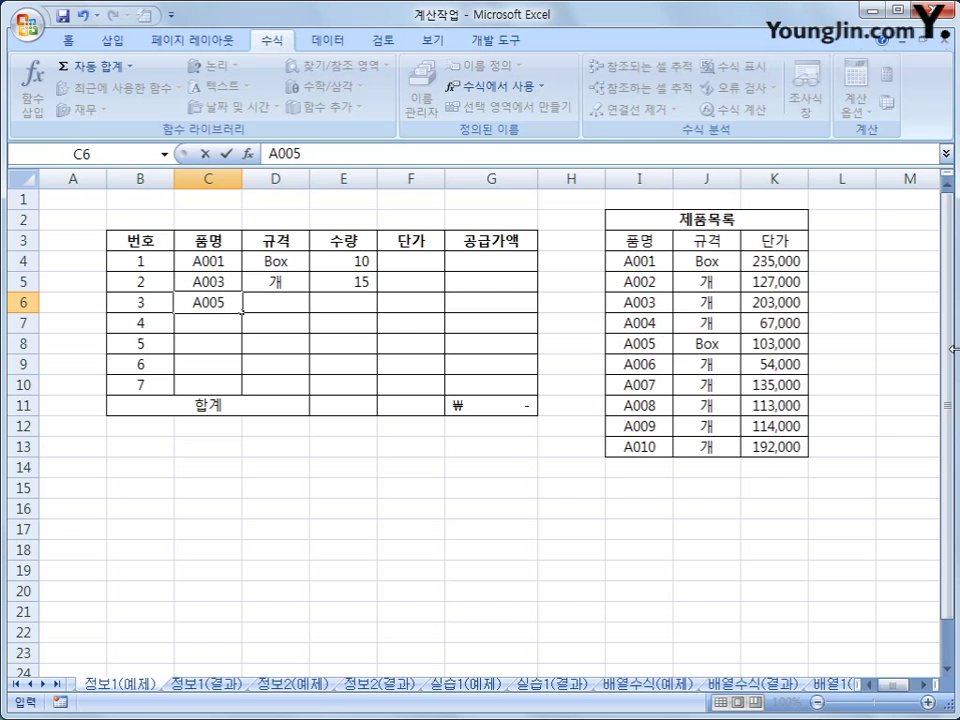
pyautogui.press('Return')
pyautogui.press('Up')
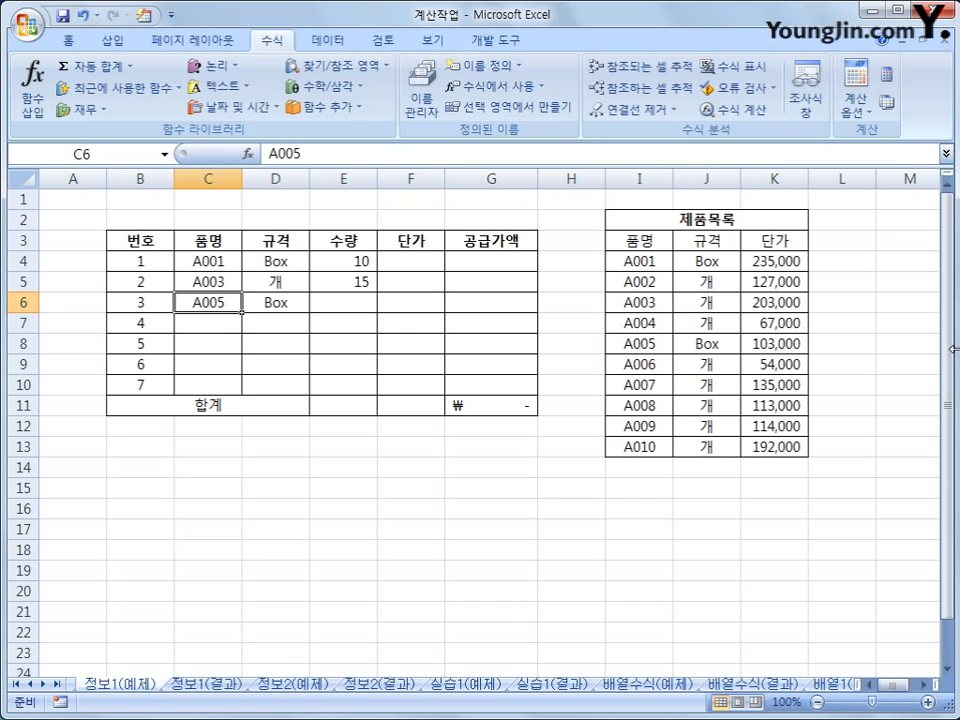
pyautogui.press('Delete')
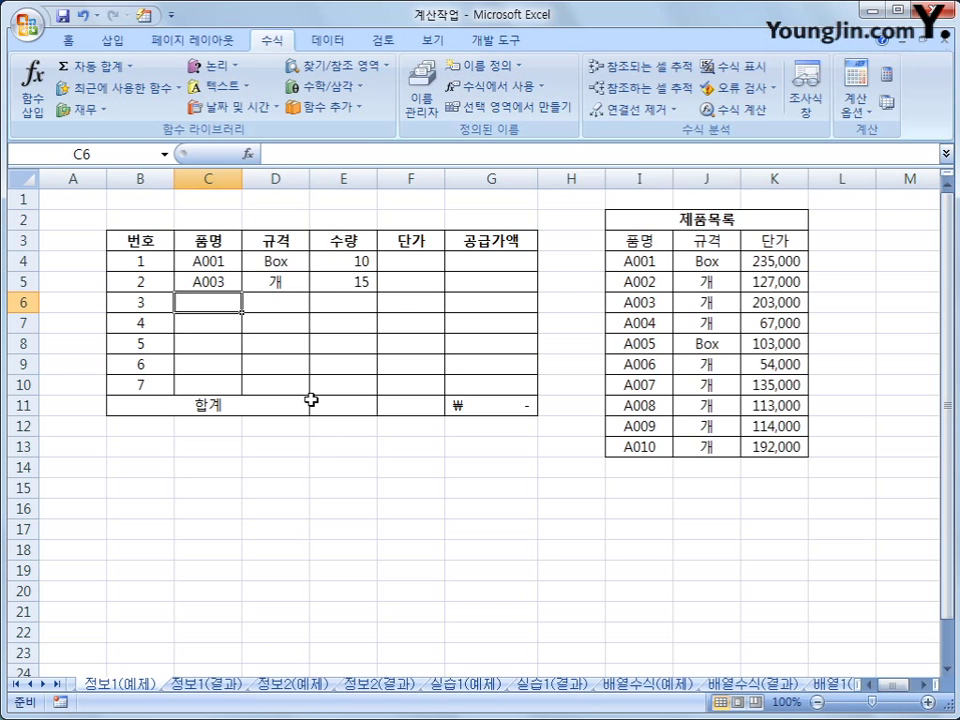
# Step: Start a VLOOKUP function in F4 with C4 as the lookup value and the absolute range $I$4:$K$13 as the table array
pyautogui.click(430, 266)
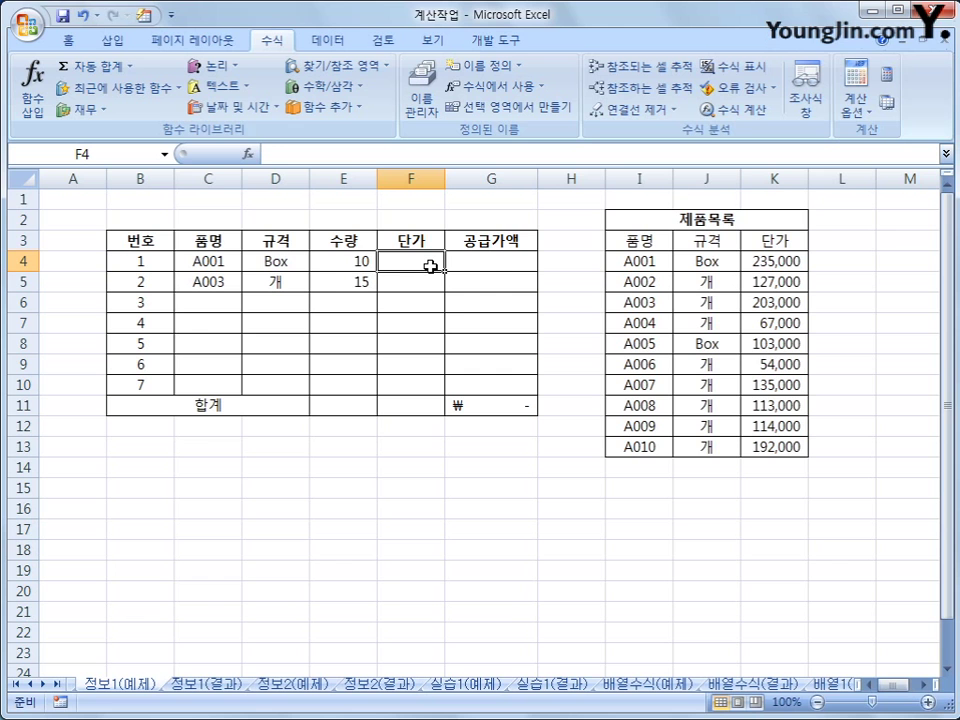
pyautogui.click(337, 66)
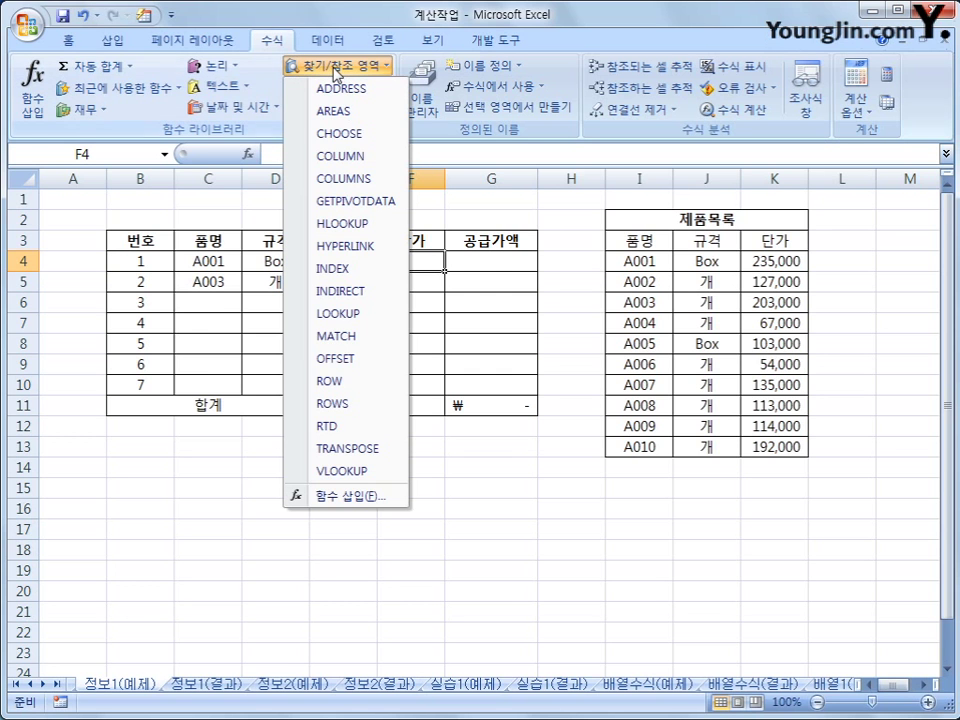
pyautogui.click(358, 473)
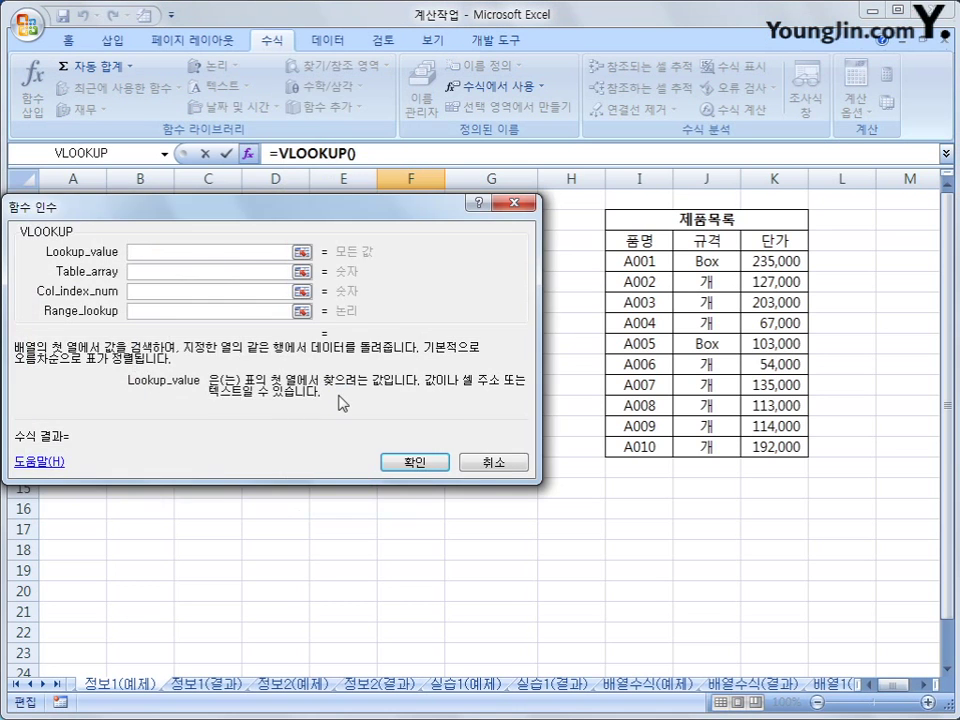
pyautogui.click(204, 262)
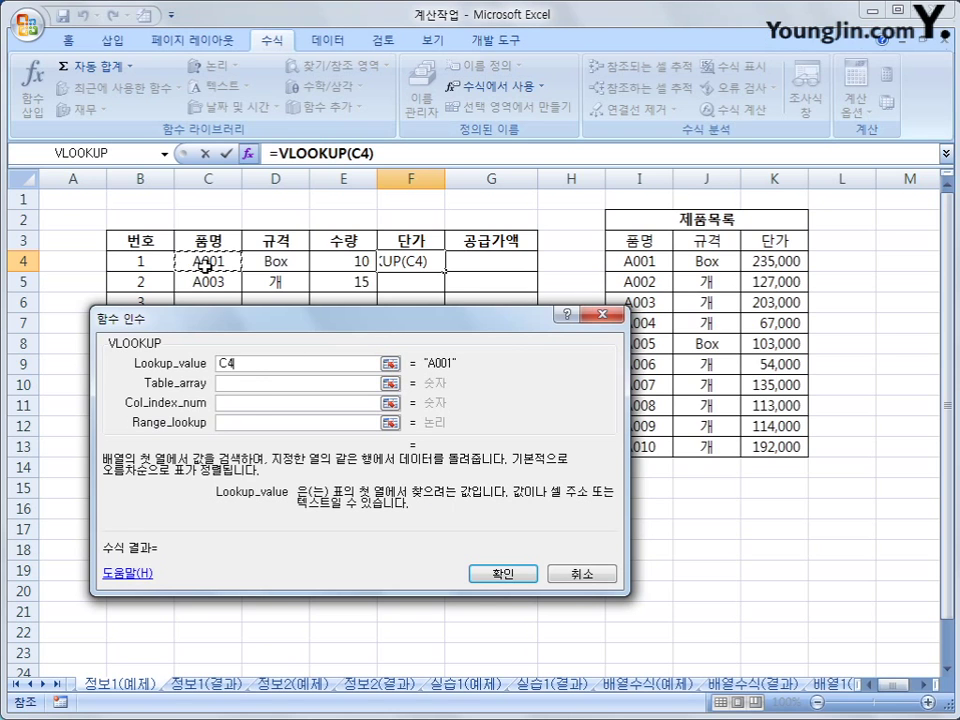
pyautogui.click(236, 382)
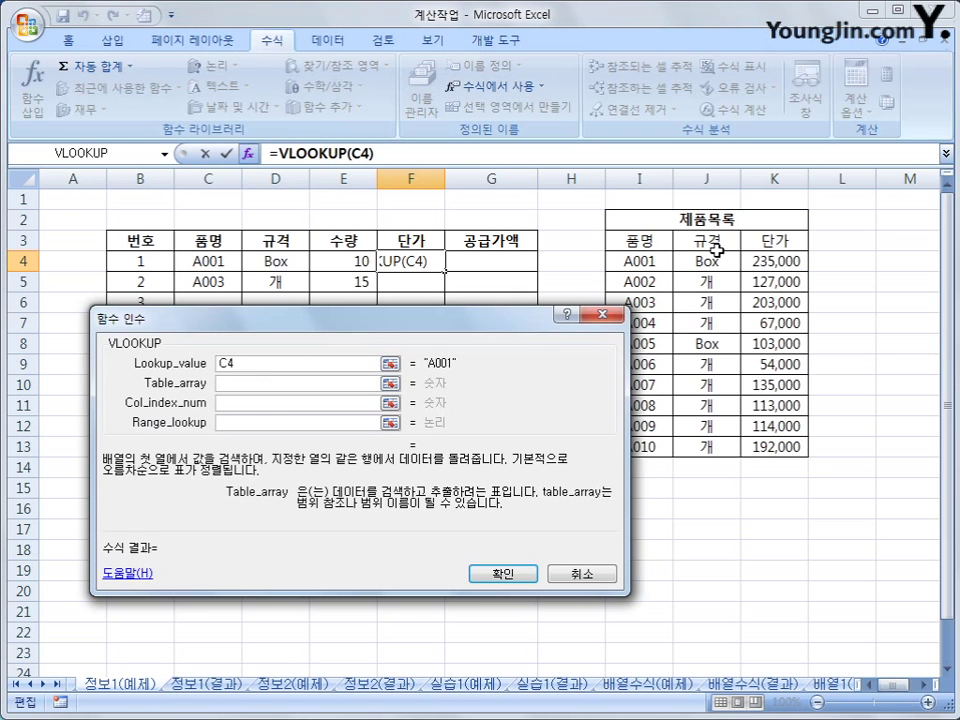
pyautogui.moveTo(630, 262); pyautogui.dragTo(766, 444)
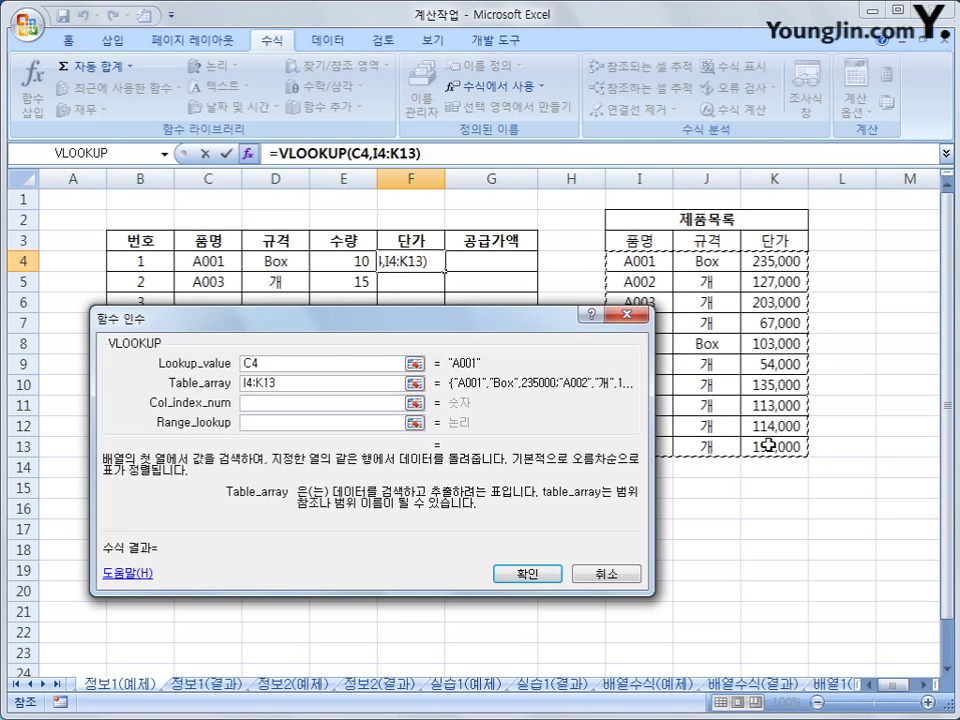
pyautogui.press('F4')
# Step: Complete the VLOOKUP in F4 with column index 3 and range lookup 0
pyautogui.click(338, 405)
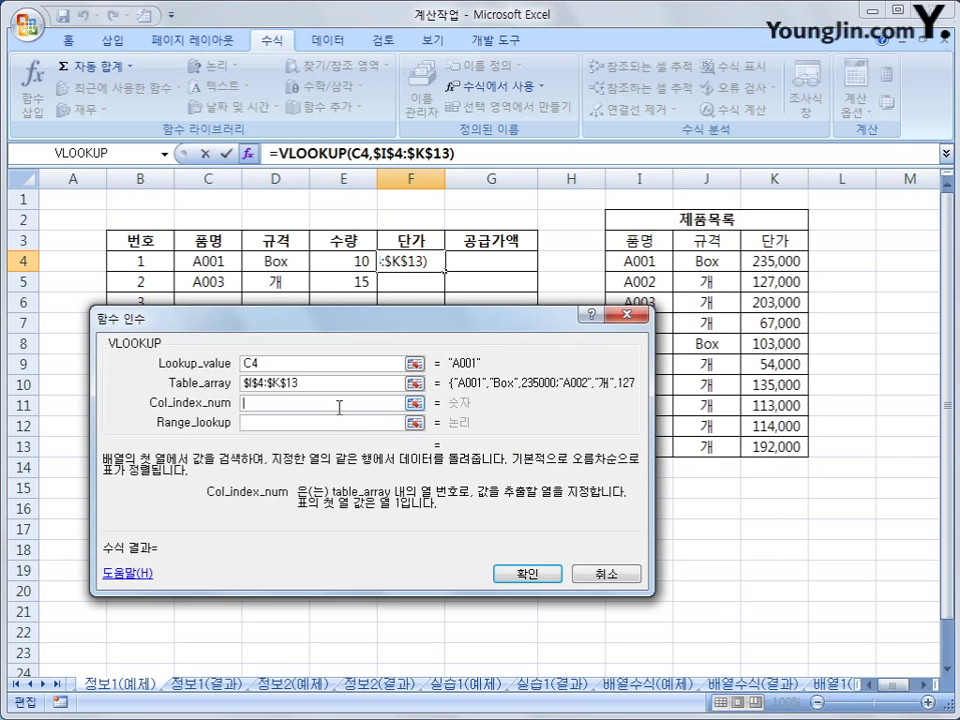
pyautogui.write('3')
pyautogui.click(330, 421)
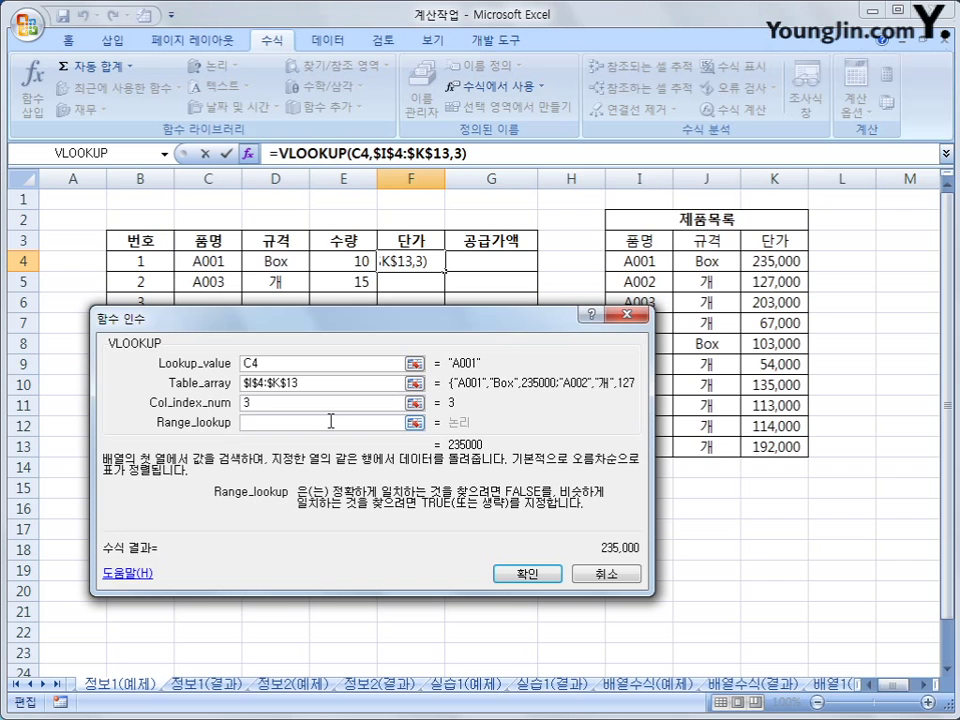
pyautogui.write('0')
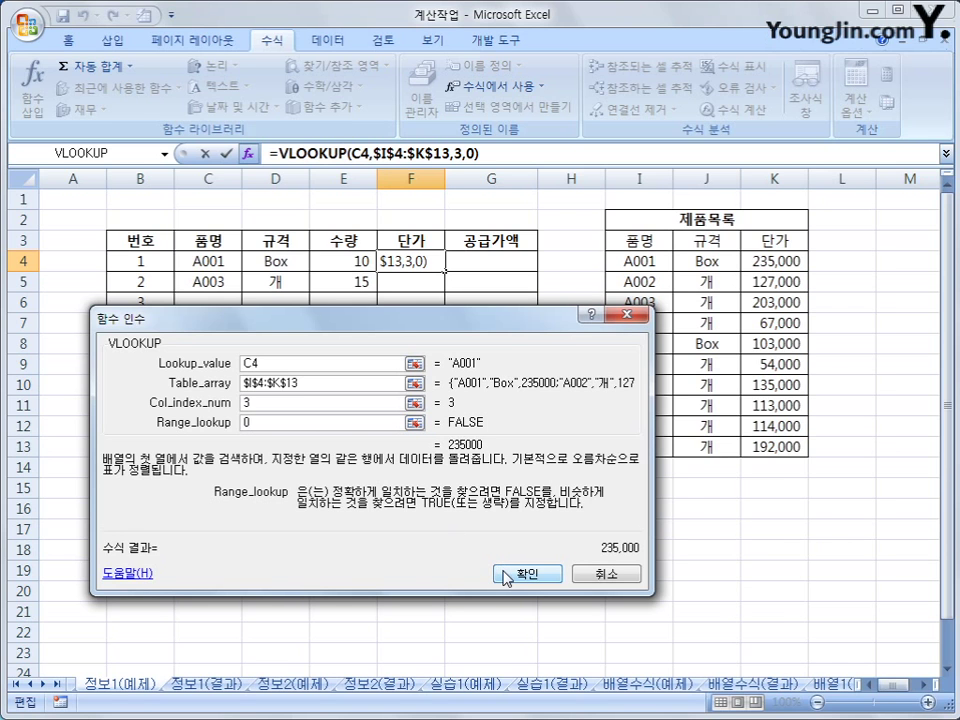
pyautogui.click(507, 576)
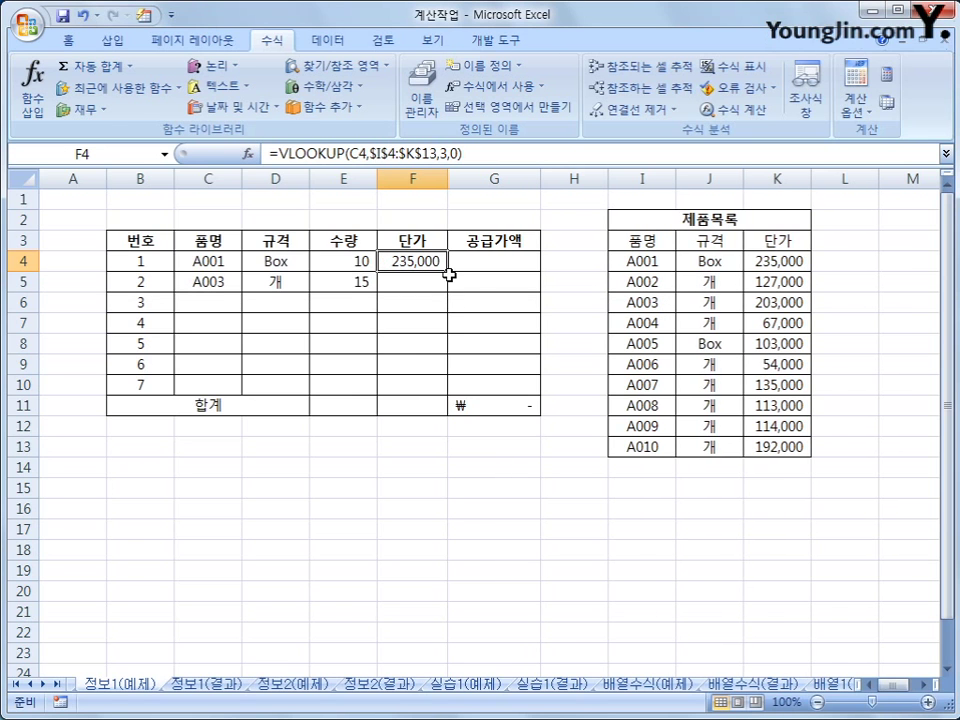
# Step: Fill the F4 formula down to F10 and check the 단가 results for the rows without a 품명 entry
pyautogui.moveTo(449, 273); pyautogui.dragTo(448, 392)
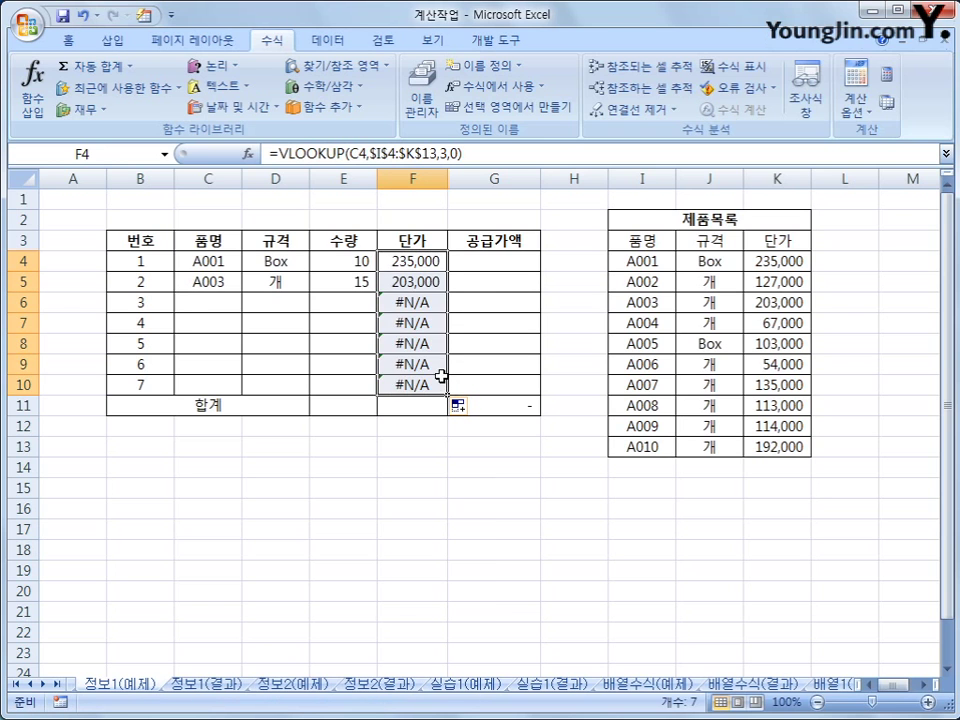
pyautogui.click(405, 302)
pyautogui.click(193, 303)
pyautogui.click(407, 323)
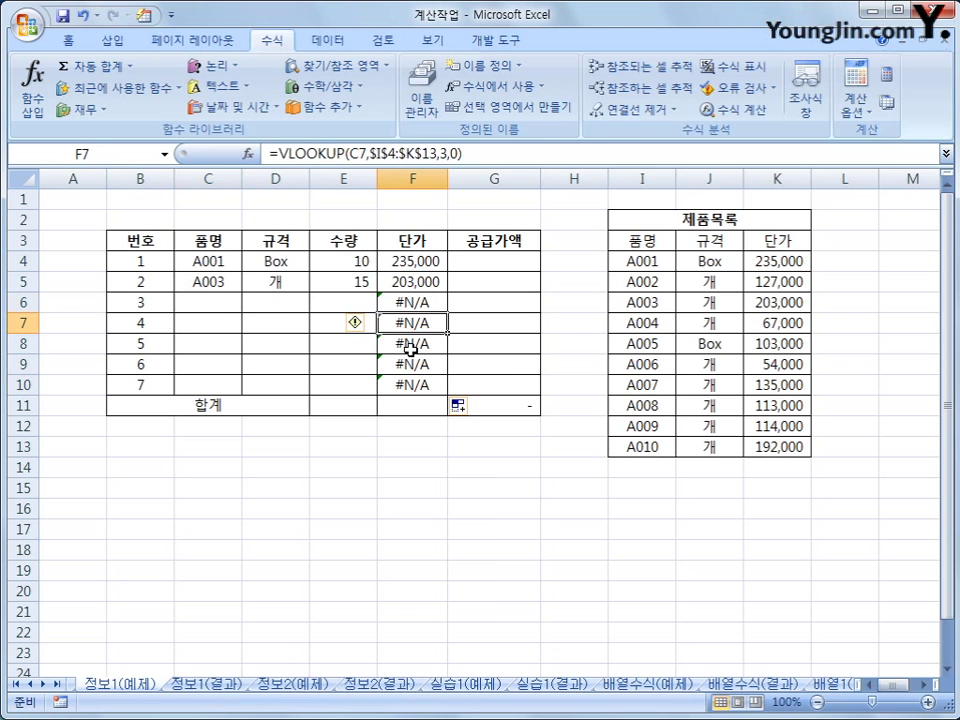
pyautogui.click(410, 344)
pyautogui.click(407, 364)
pyautogui.click(414, 386)
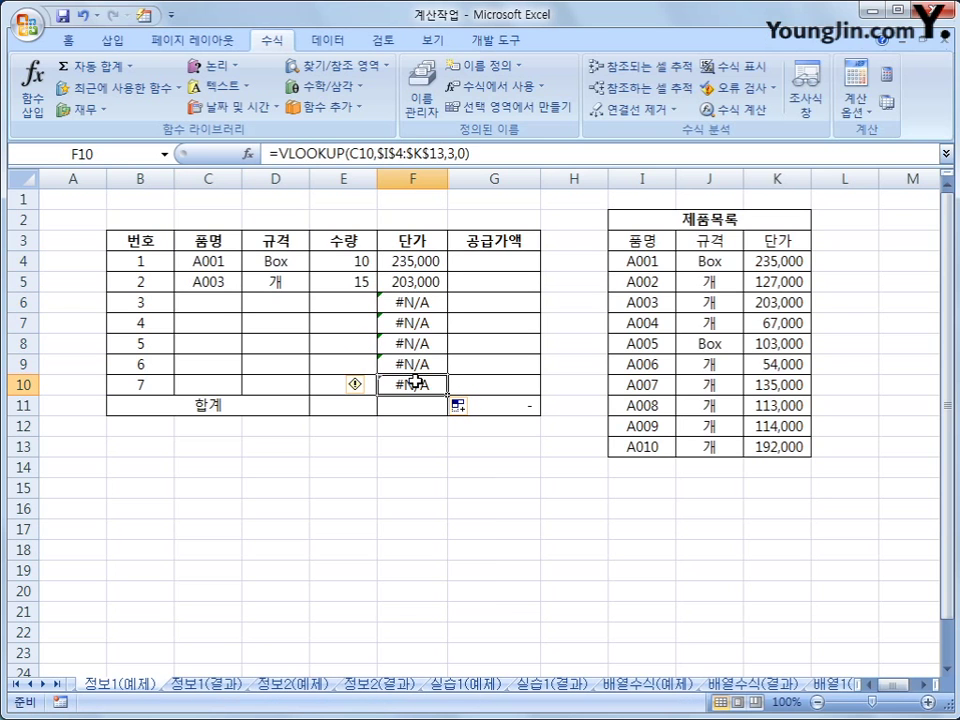
# Step: Insert an IF function with an ISBLANK test on C4 in front of the VLOOKUP in F4
pyautogui.click(423, 264)
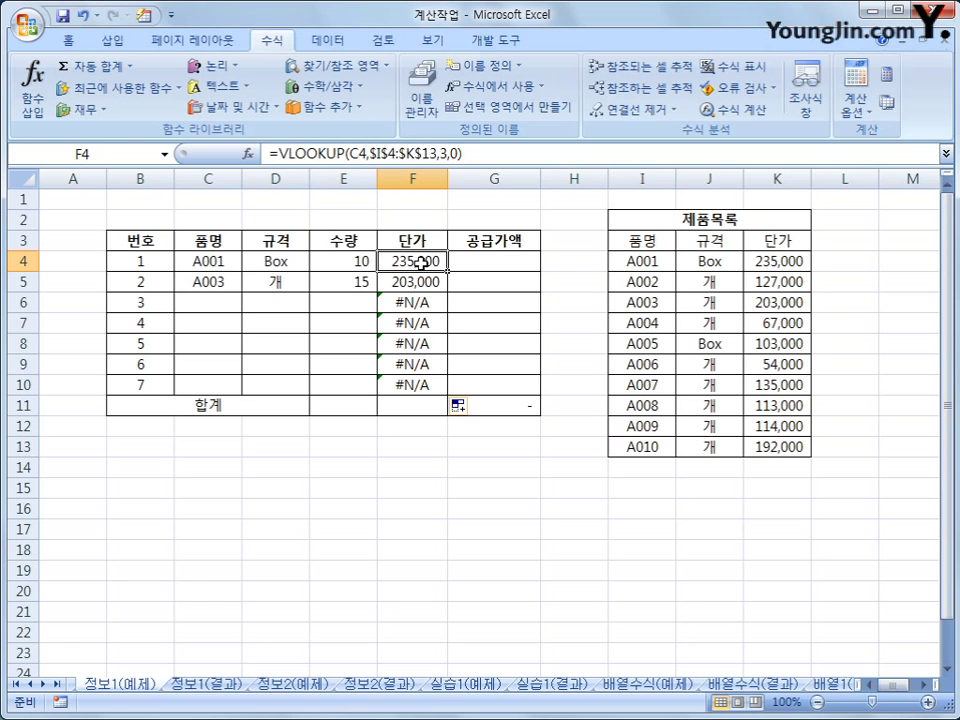
pyautogui.click(279, 154)
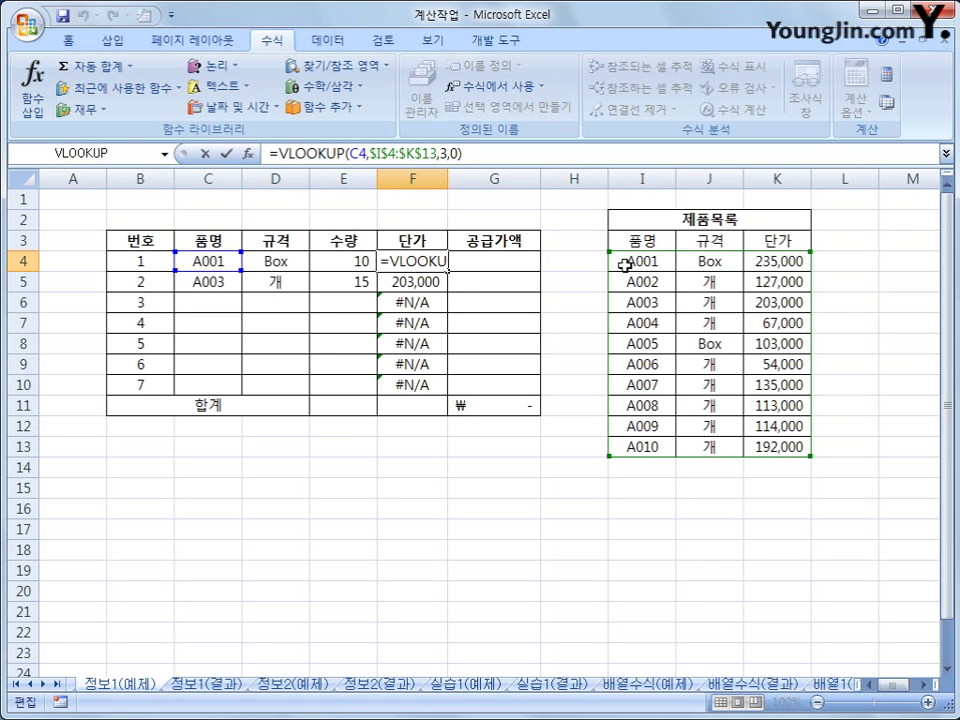
pyautogui.write('if(is')
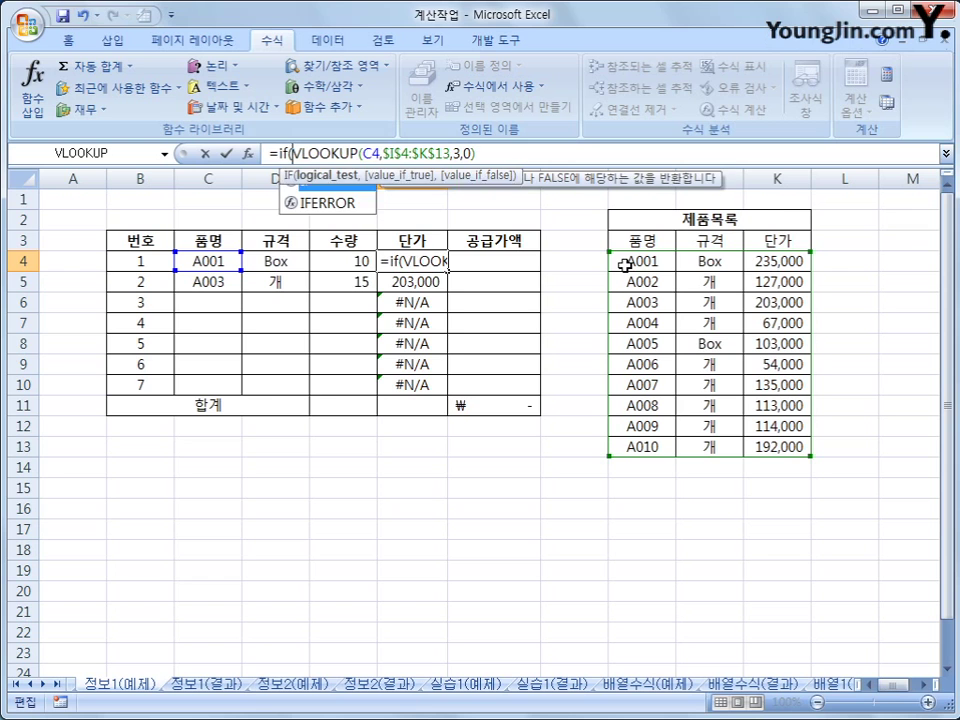
pyautogui.press('Tab')
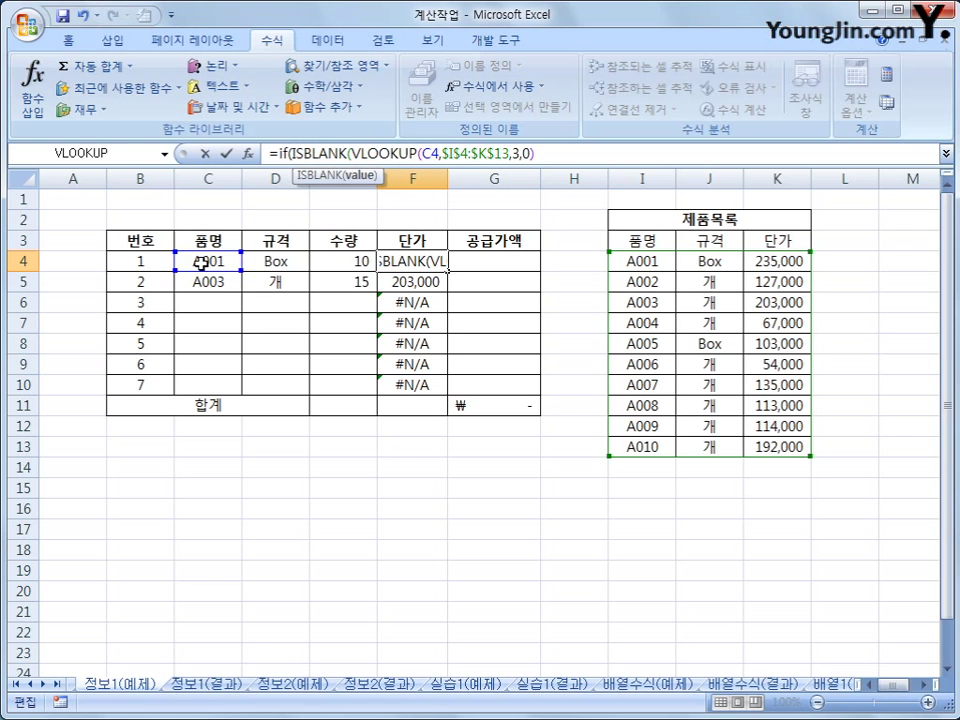
pyautogui.click(201, 262)
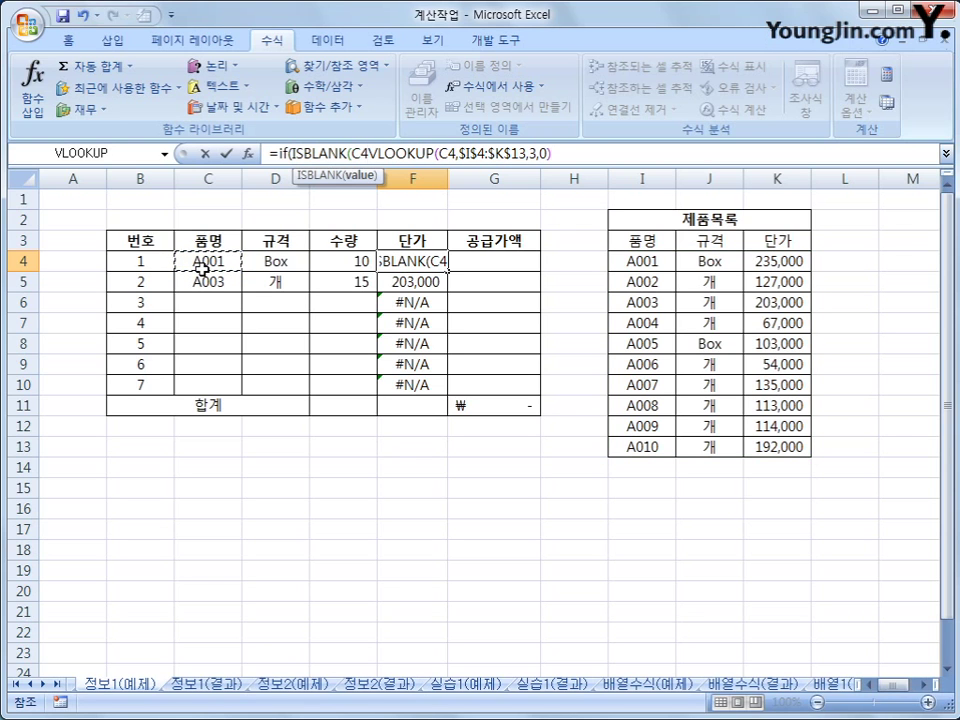
# Step: Complete the IF in F4 with "" as the true value and the VLOOKUP as the false value, and fill it down to F10
pyautogui.write('),""')
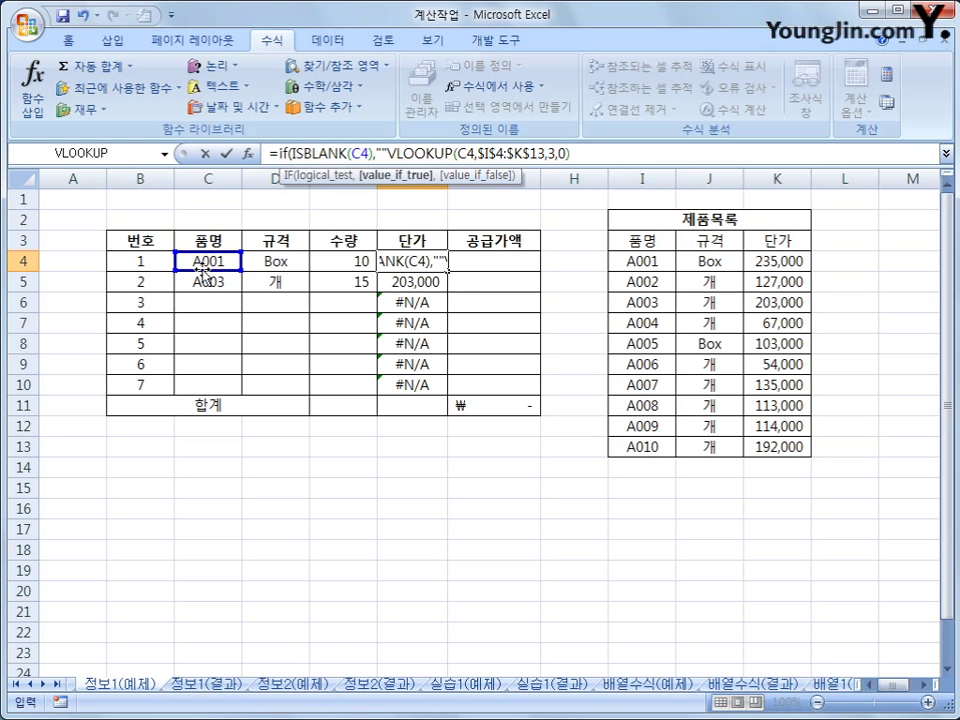
pyautogui.write(',')
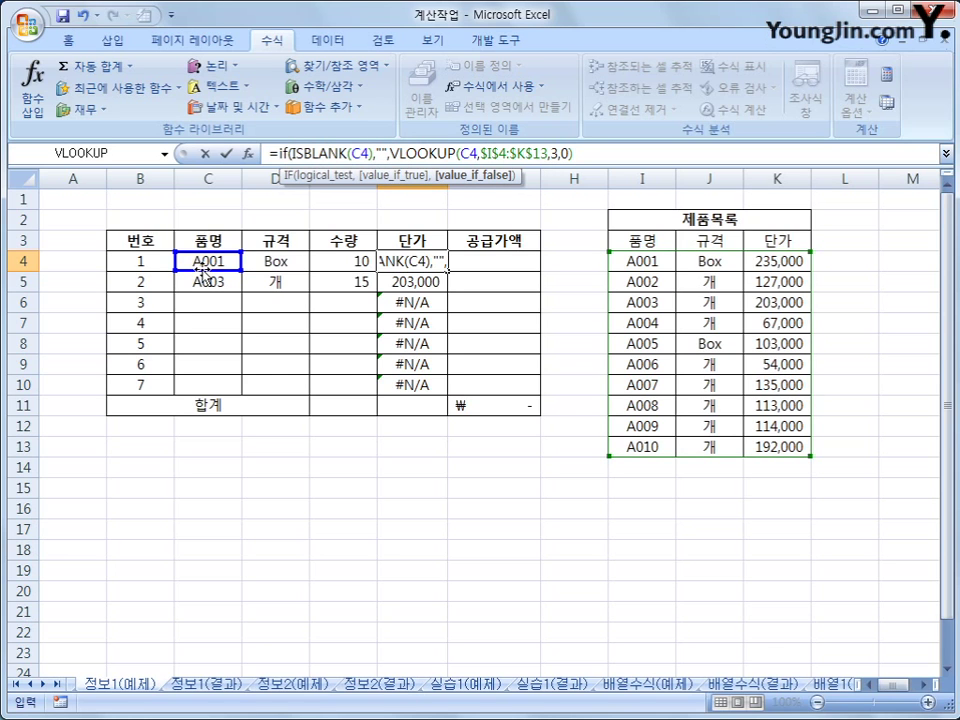
pyautogui.click(636, 154)
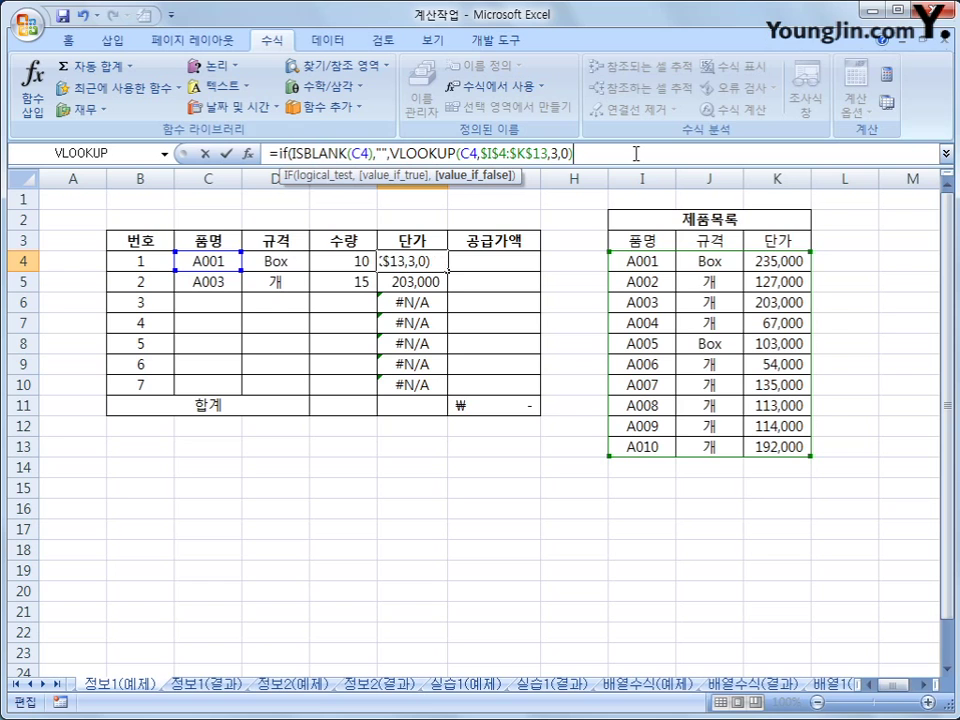
pyautogui.write(')')
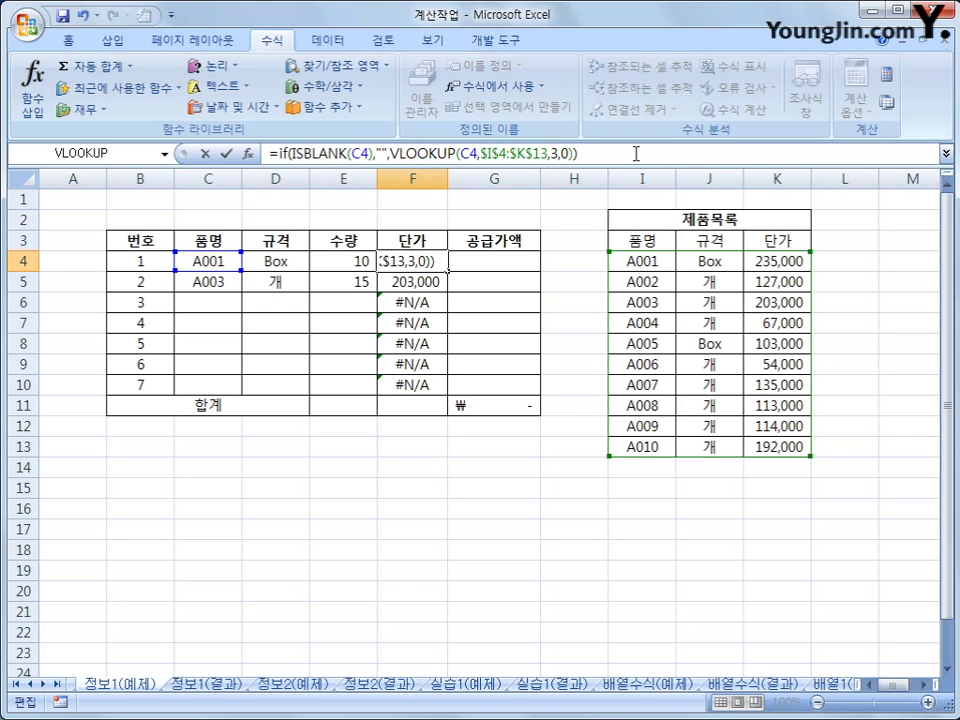
pyautogui.press('Return')
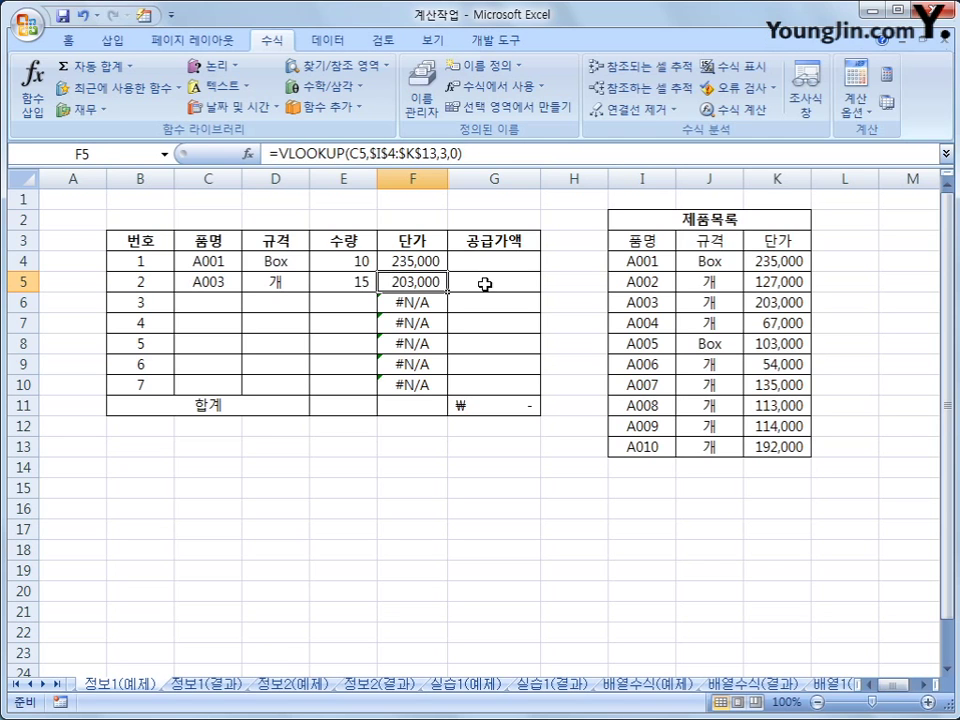
pyautogui.click(437, 262)
pyautogui.moveTo(446, 271); pyautogui.dragTo(433, 392)
# Step: Enter the 공급가액 formula =E4*F4 in G4 to multiply 수량 by 단가
pyautogui.click(478, 270)
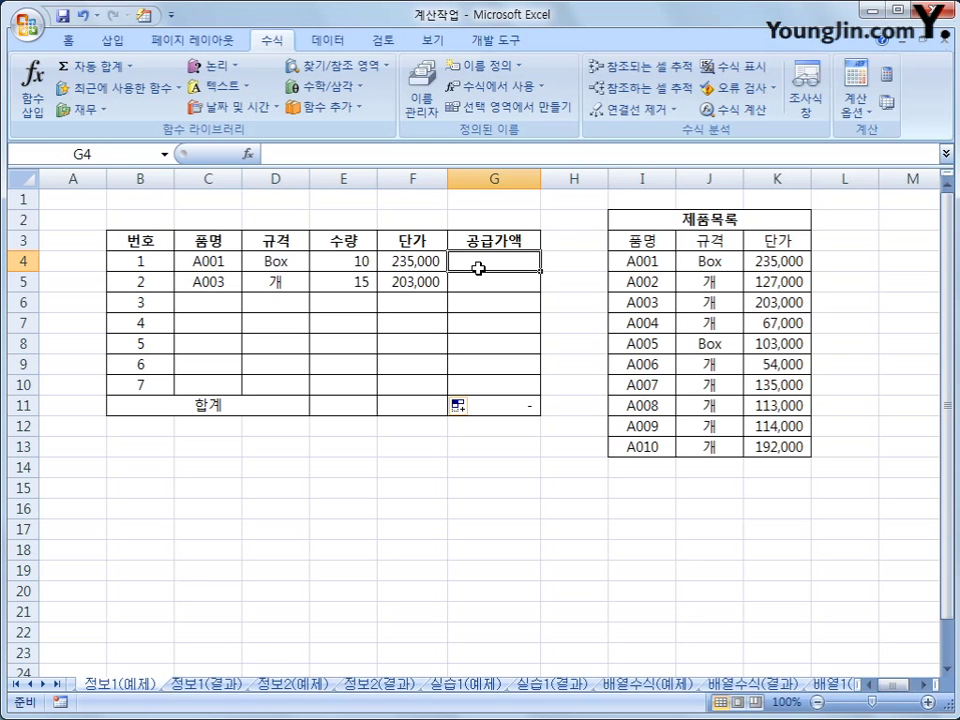
pyautogui.write('=')
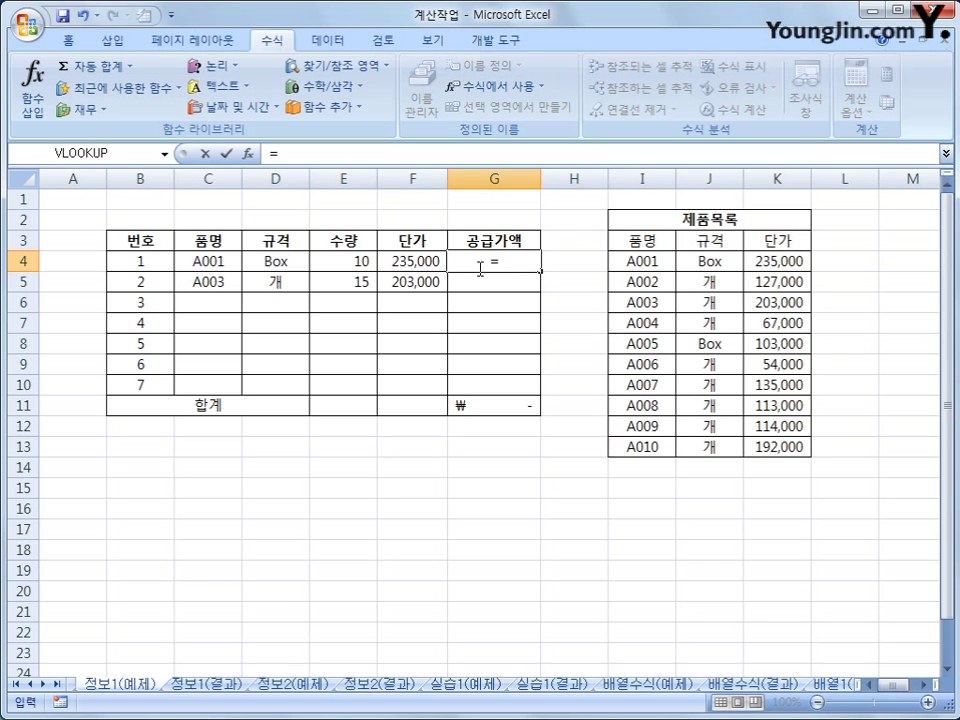
pyautogui.press('Left')
pyautogui.press('Left')
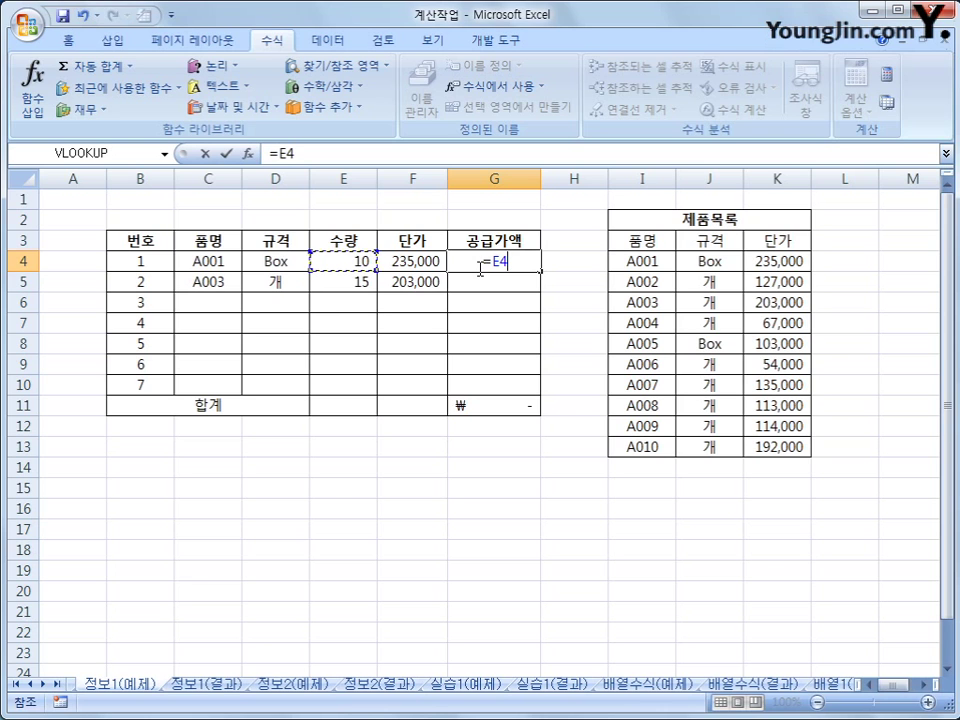
pyautogui.write('*')
pyautogui.press('Left')
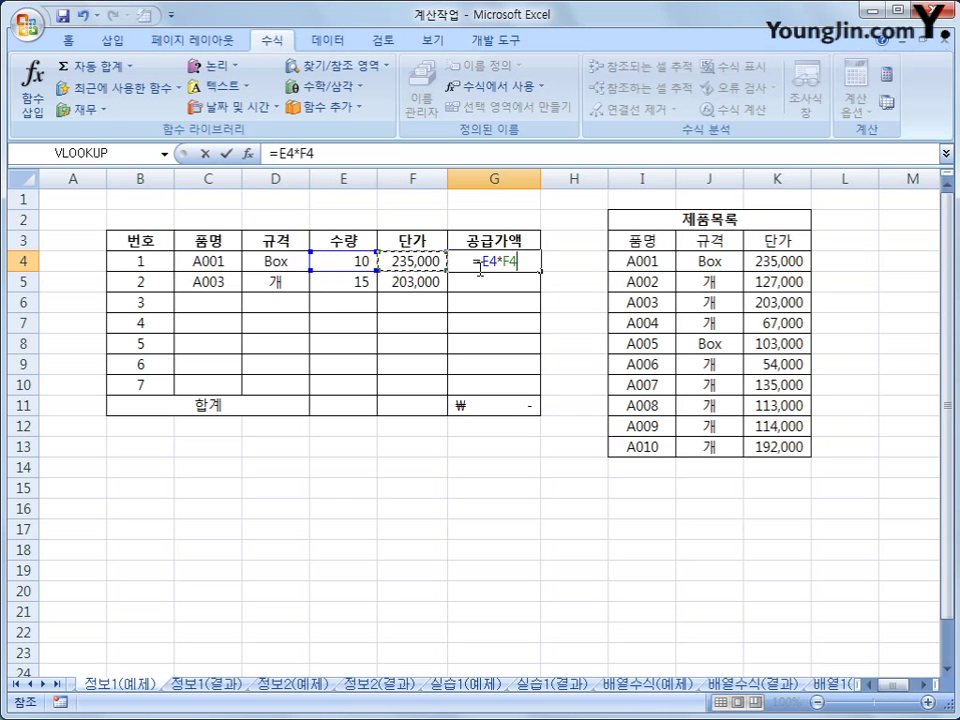
pyautogui.press('Return')
# Step: Fill the G4 formula down to G10 and check the 공급가액 result in G6
pyautogui.click(490, 262)
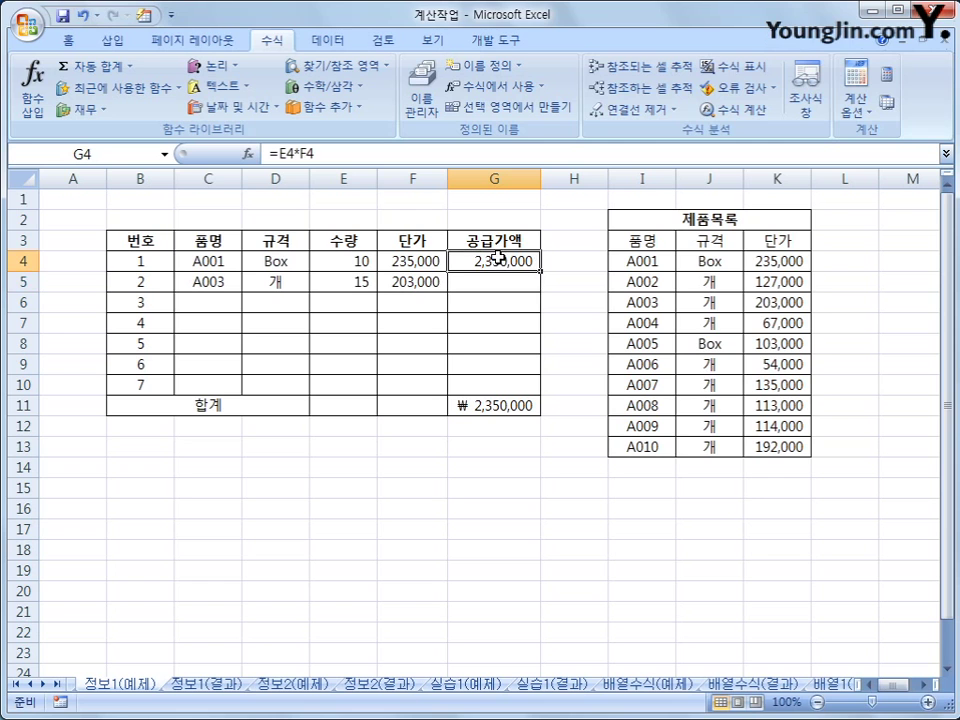
pyautogui.moveTo(541, 271); pyautogui.dragTo(546, 396)
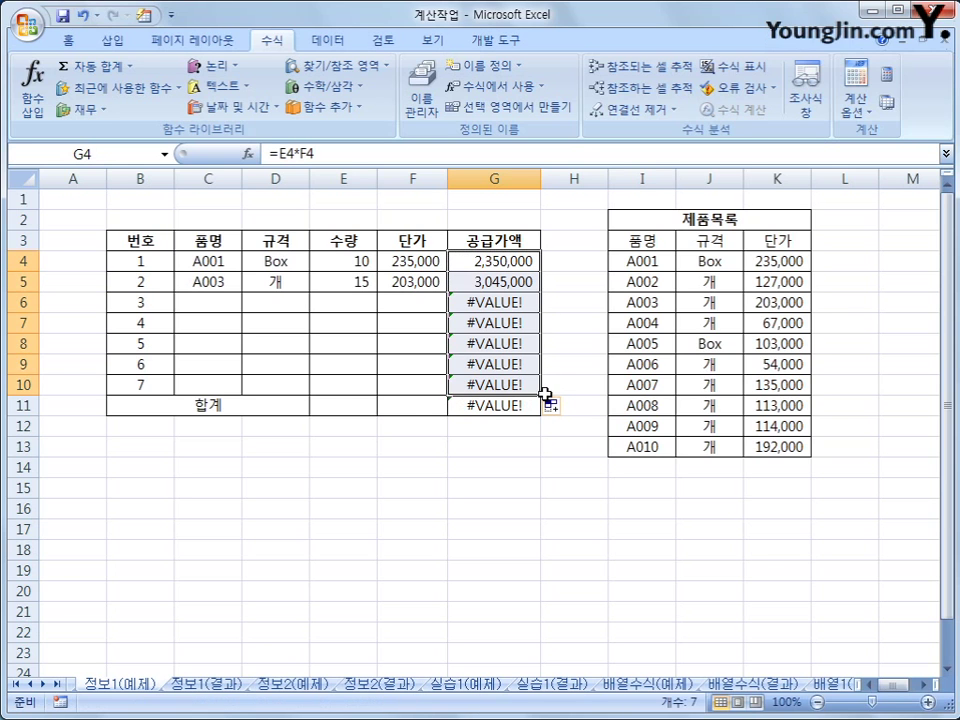
pyautogui.click(520, 310)
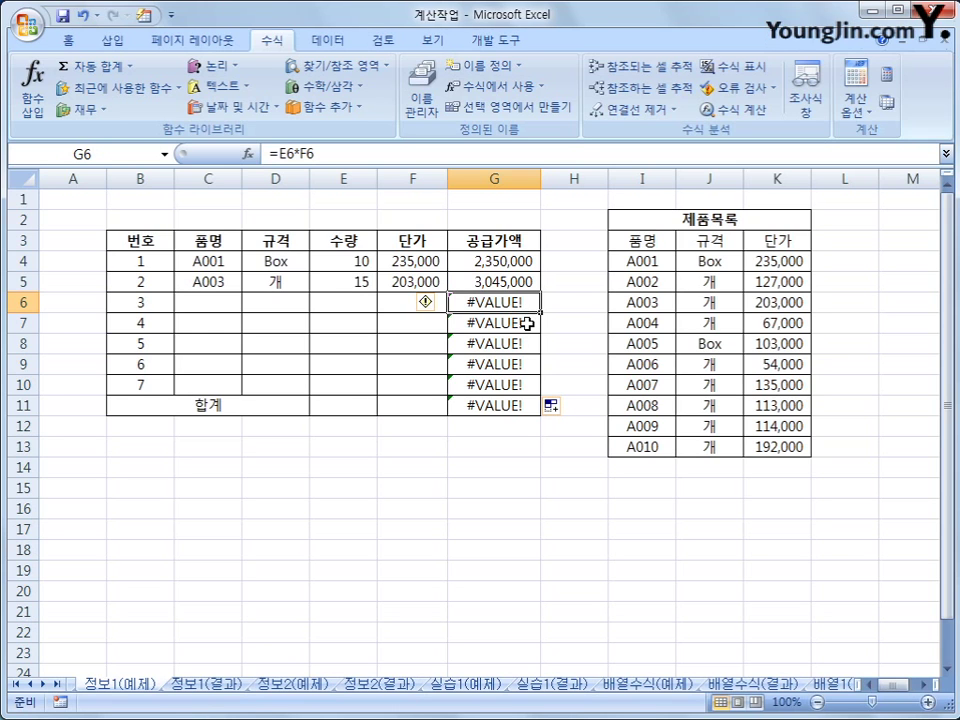
# Step: Wrap E4*F4 in G4 in an ISERROR test as the logical test of an IF function
pyautogui.click(515, 262)
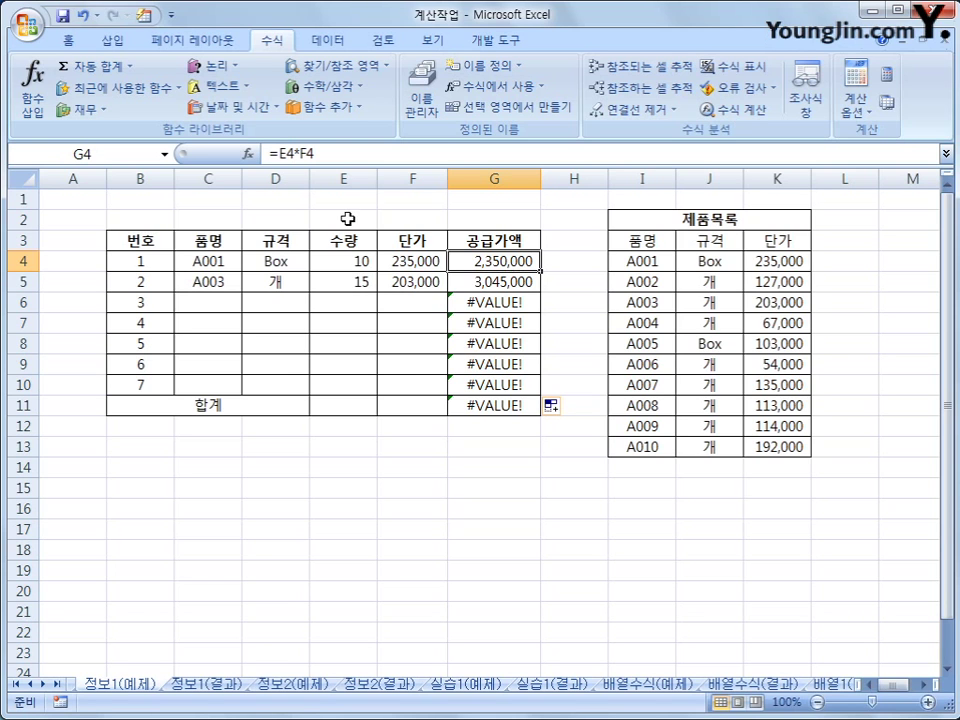
pyautogui.click(274, 152)
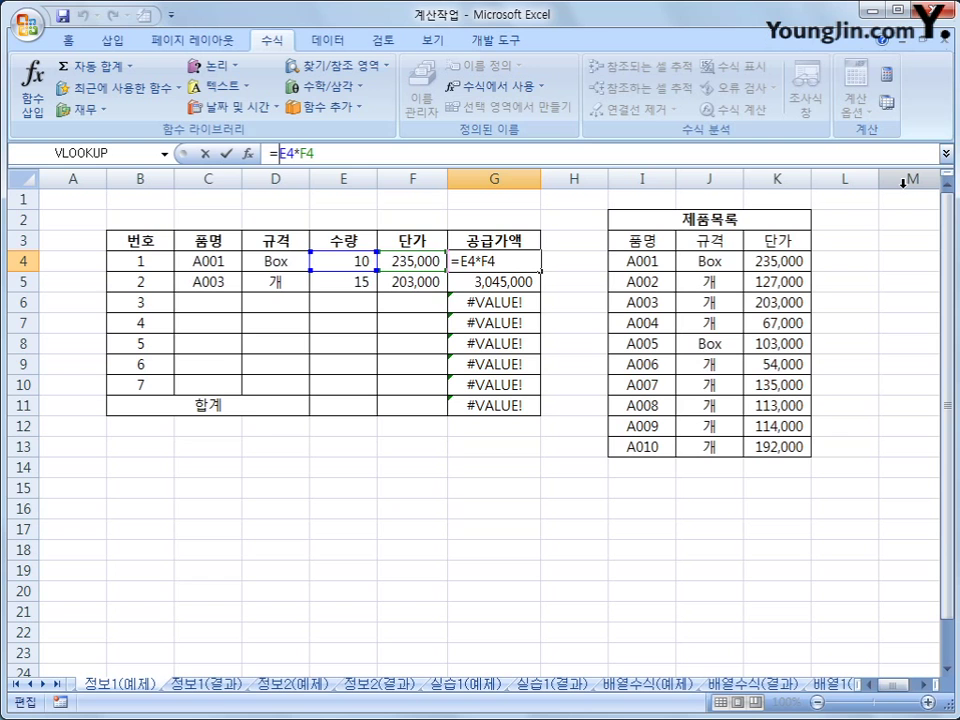
pyautogui.write('if')
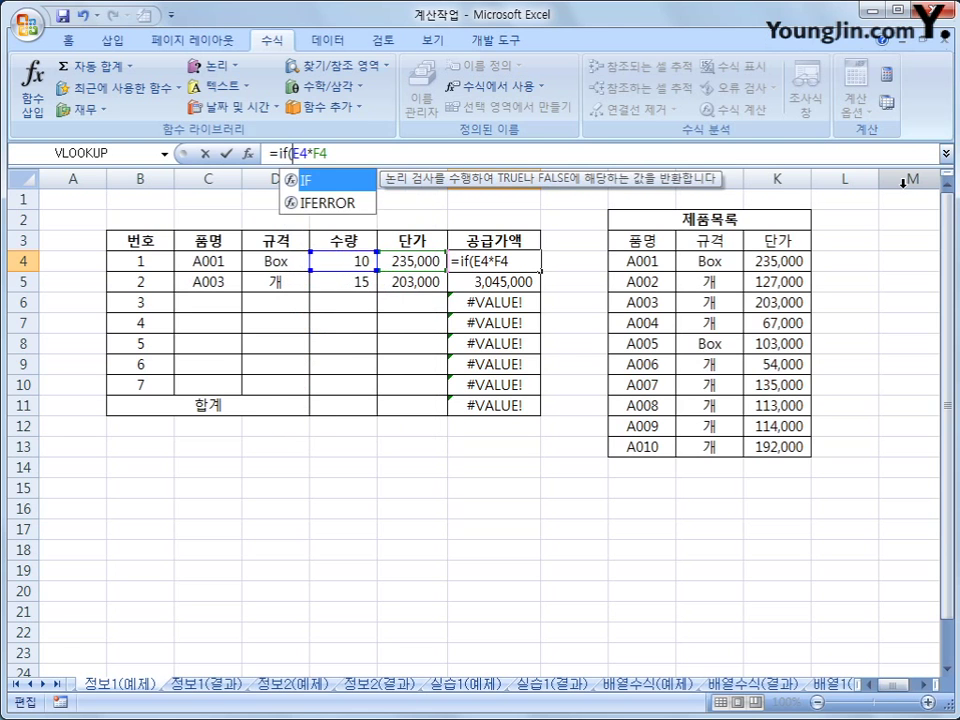
pyautogui.write('(ise')
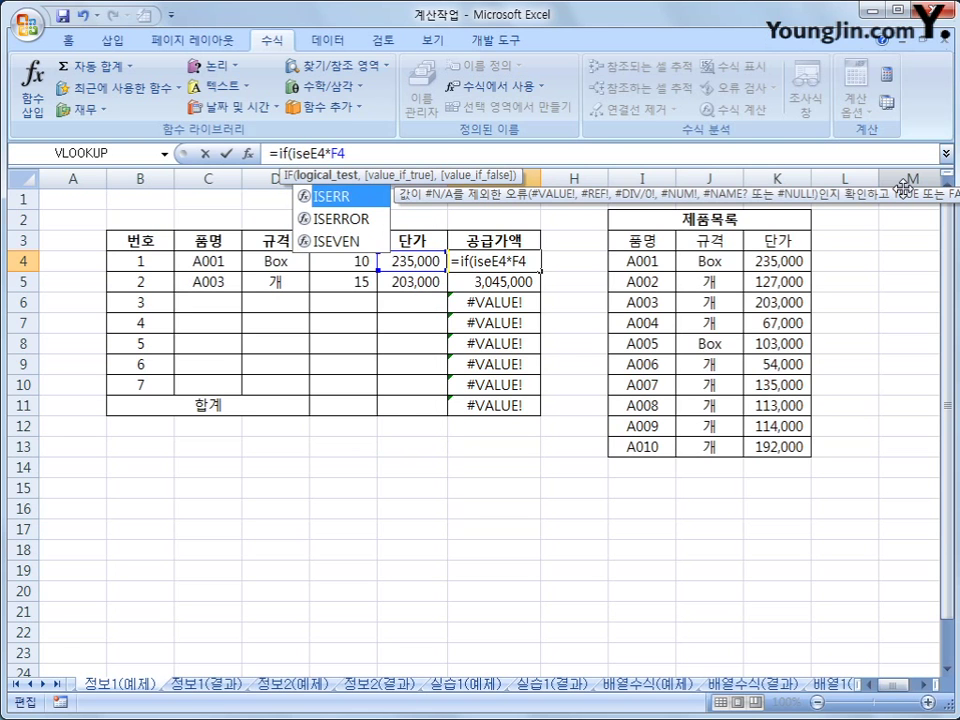
pyautogui.press('Down')
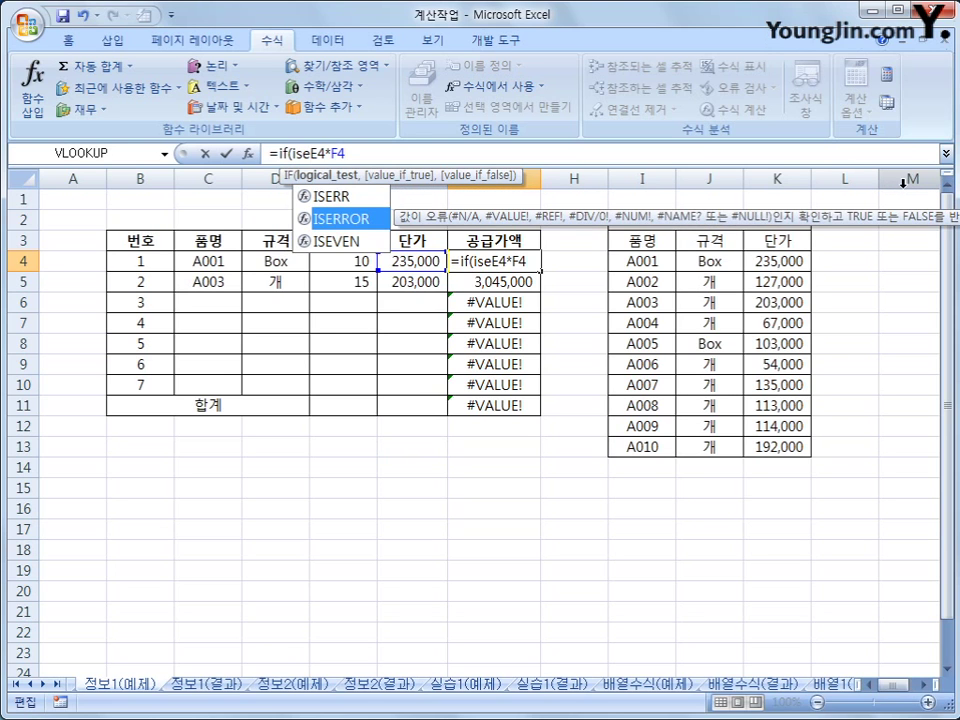
pyautogui.press('Tab')
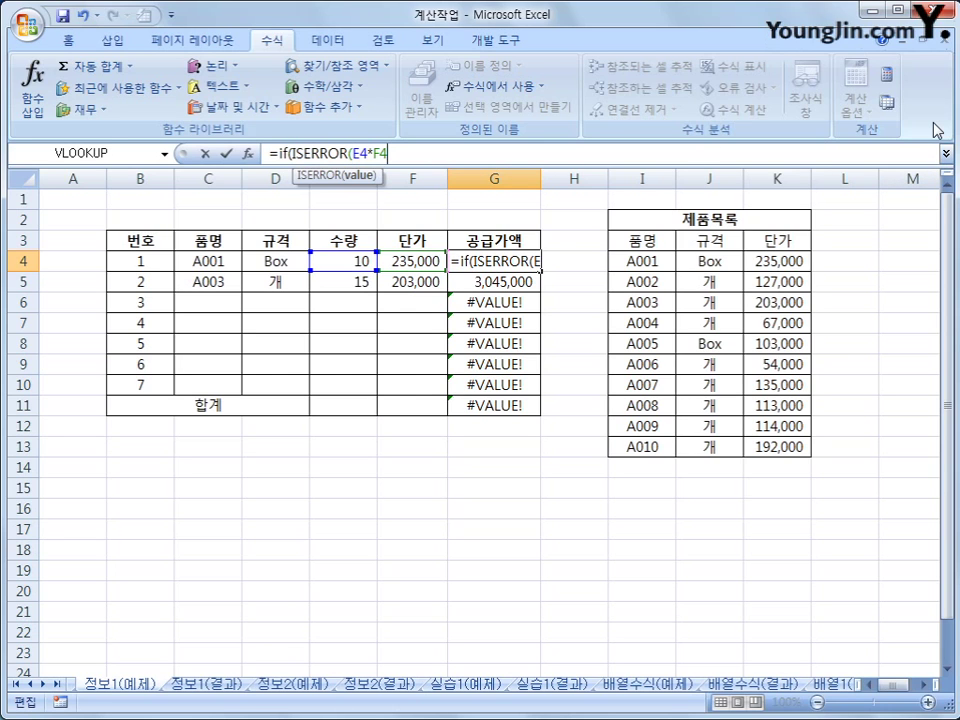
pyautogui.write(')')
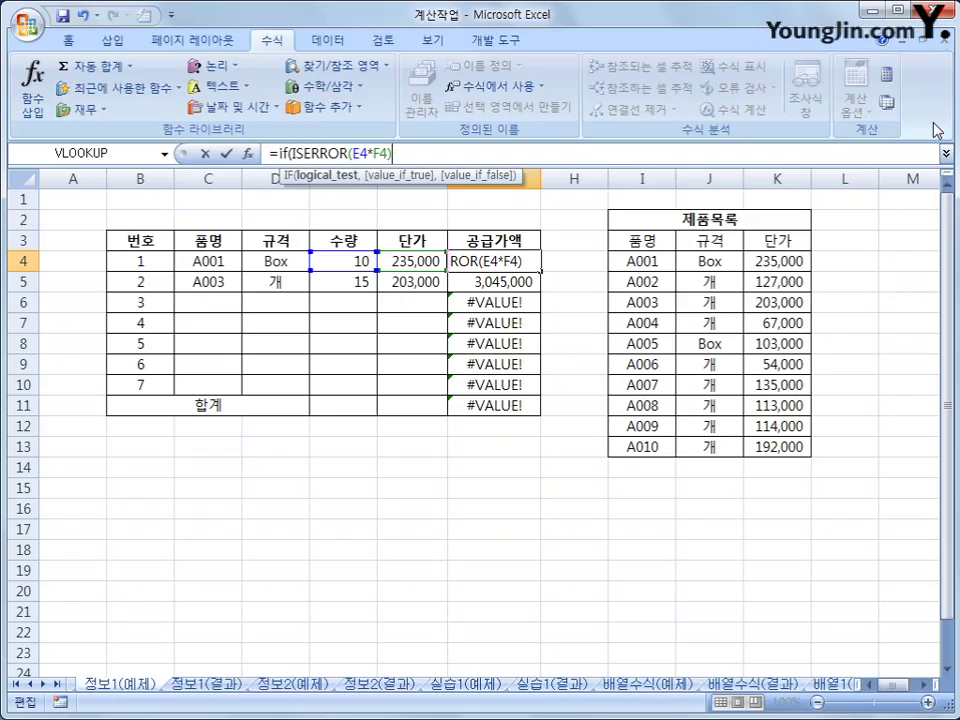
# Step: Complete the IF in G4 with "" as the true value and E4*F4 as the false value
pyautogui.write(',')
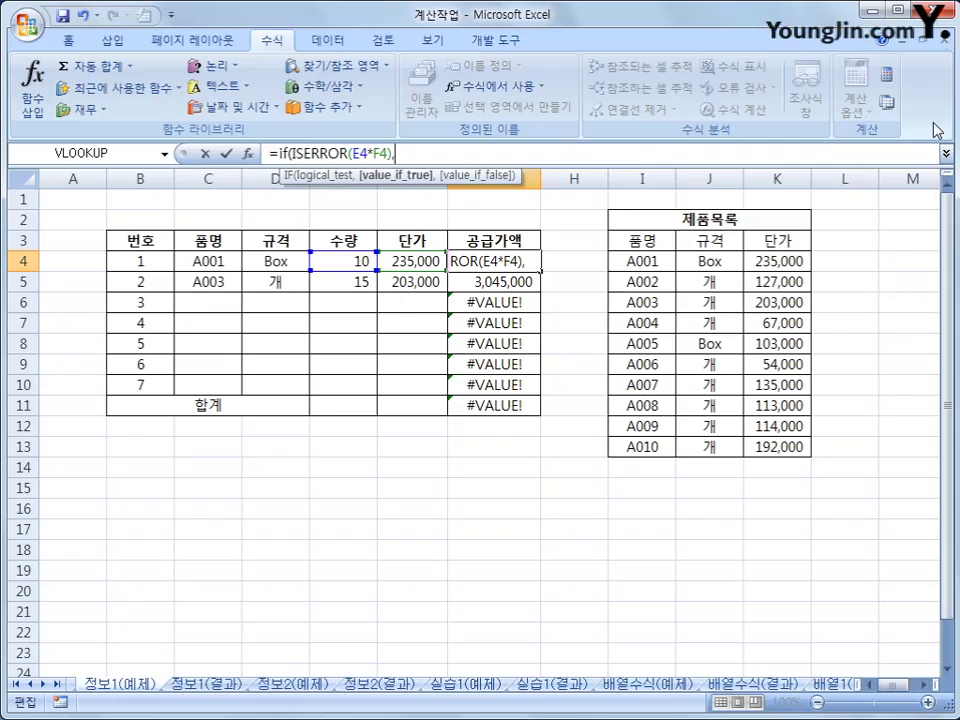
pyautogui.write('"",')
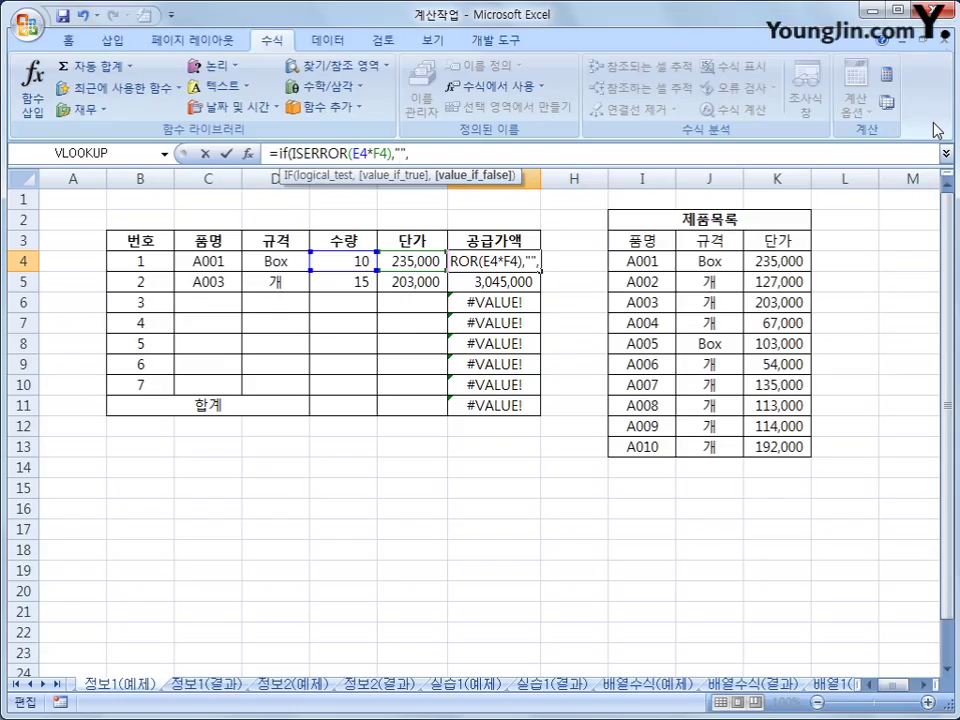
pyautogui.click(360, 258)
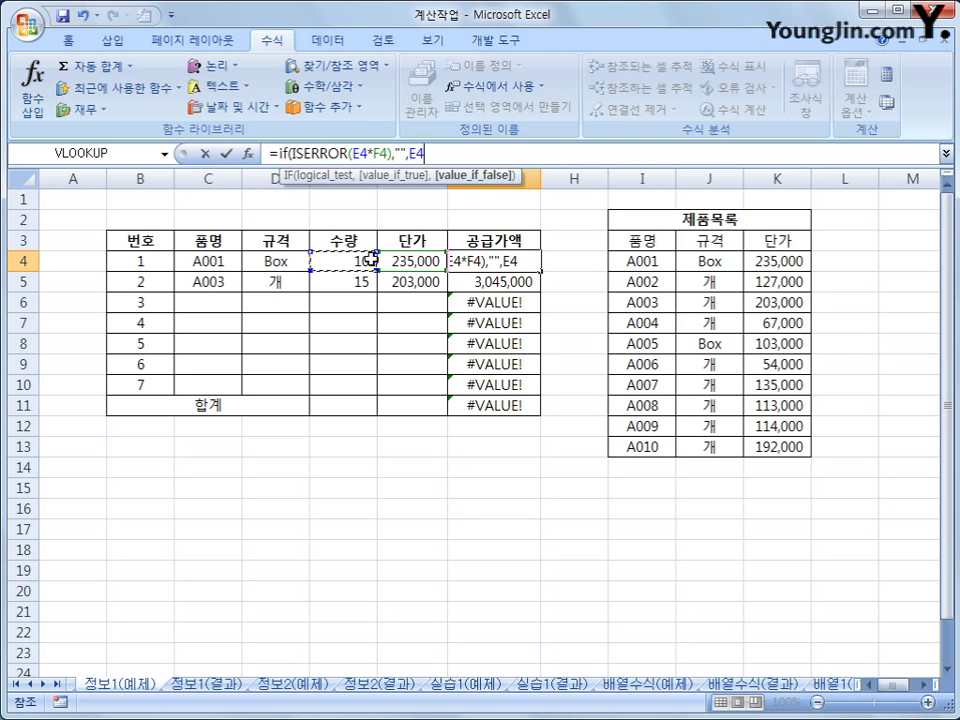
pyautogui.write('*')
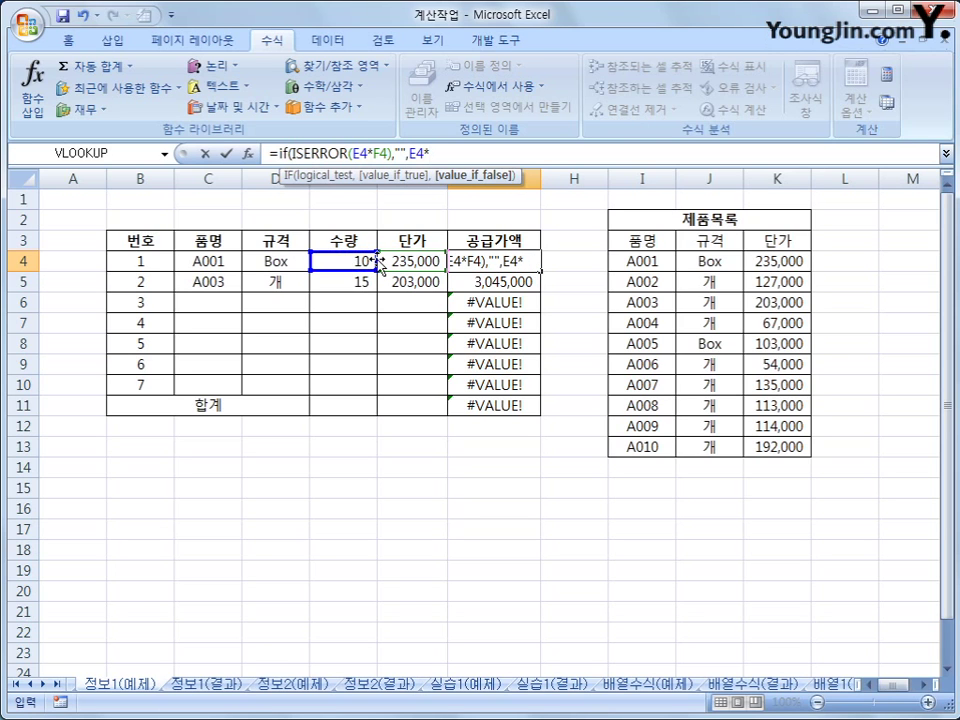
pyautogui.click(400, 262)
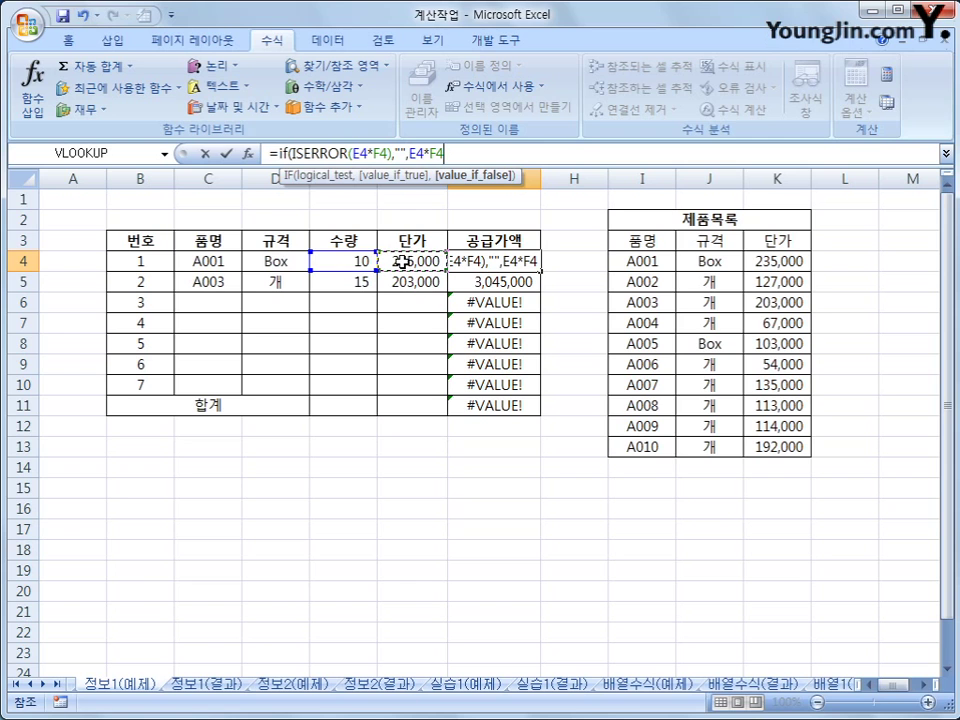
pyautogui.write(')')
pyautogui.press('Return')
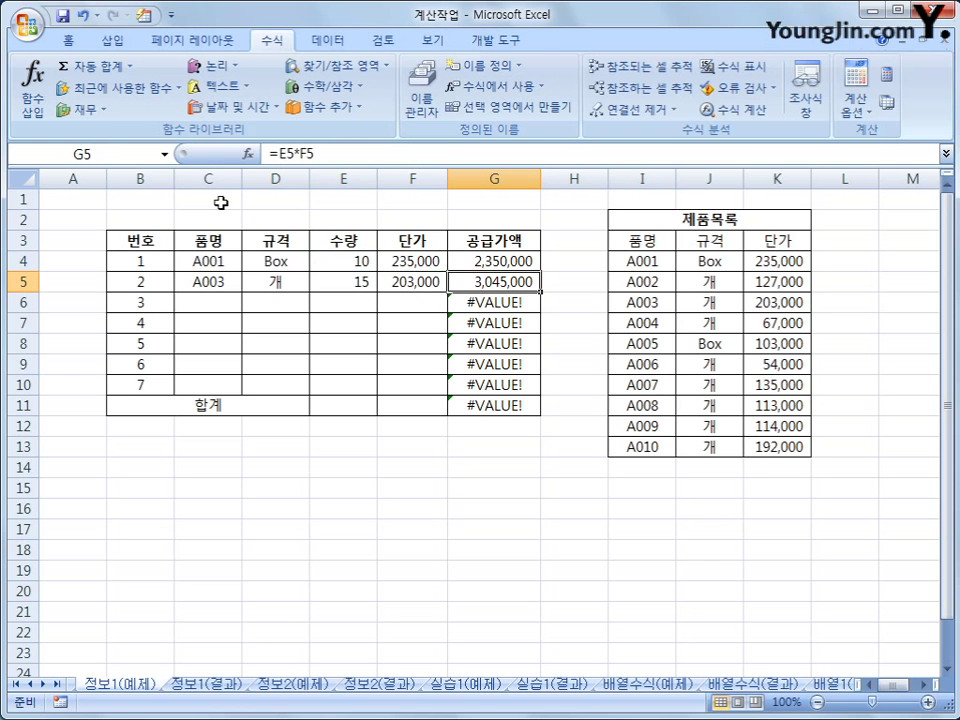
# Step: Fill the G4 IF formula down to G10 and check the 합계 formula in G11
pyautogui.click(505, 264)
pyautogui.moveTo(546, 273); pyautogui.dragTo(540, 390)
pyautogui.click(503, 405)
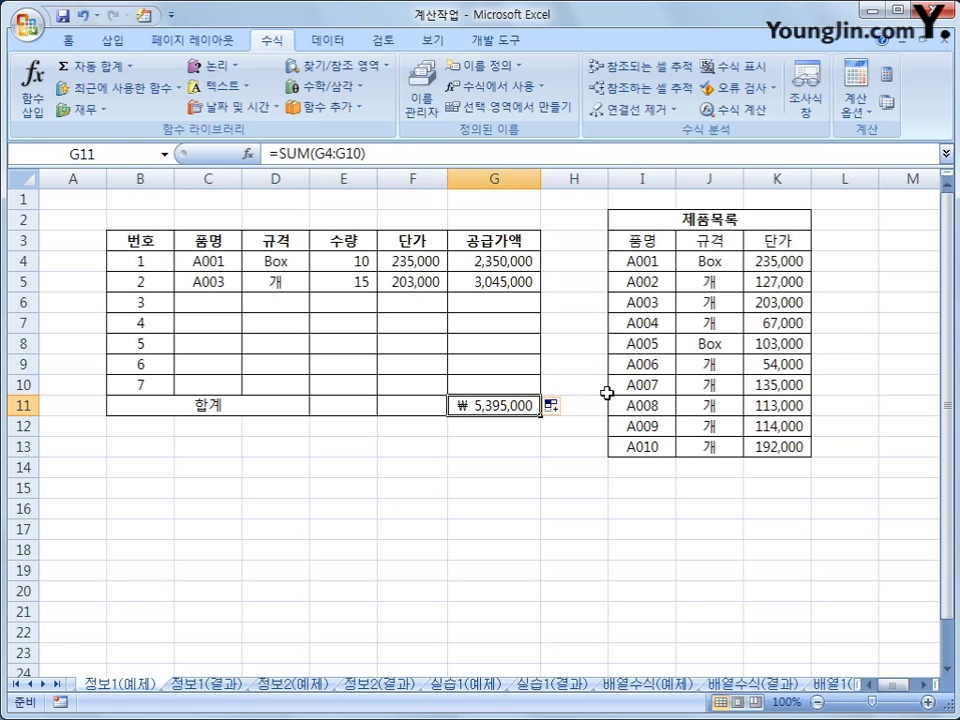
# Step: Switch to the 정보2(예제) sheet, check the 수강코드 cell H2, and select A4 in the 번호 column
pyautogui.click(314, 686)
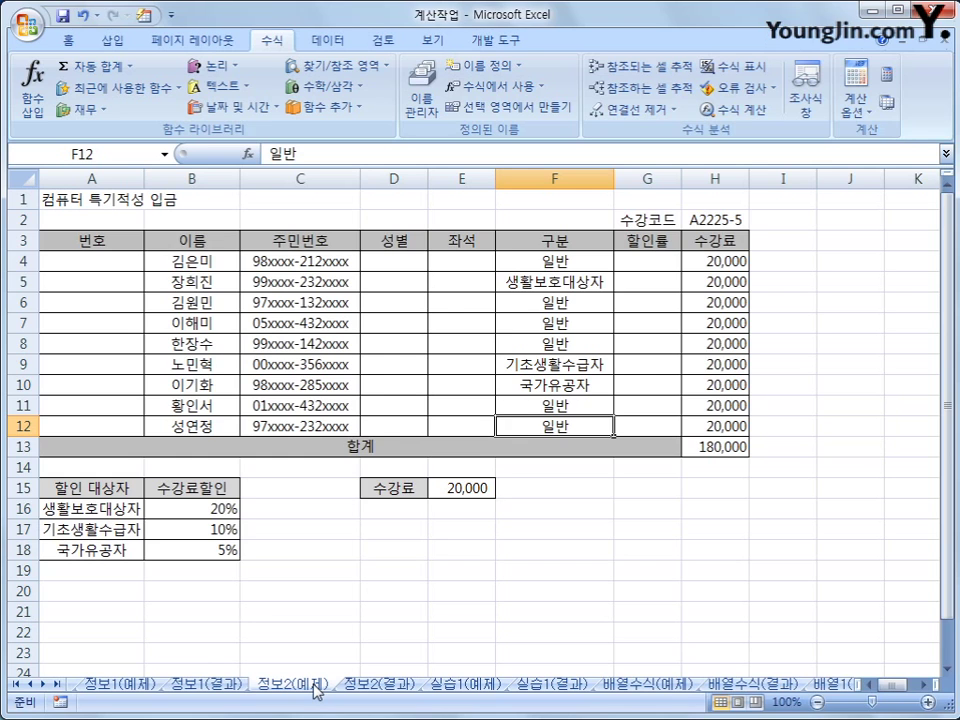
pyautogui.click(125, 268)
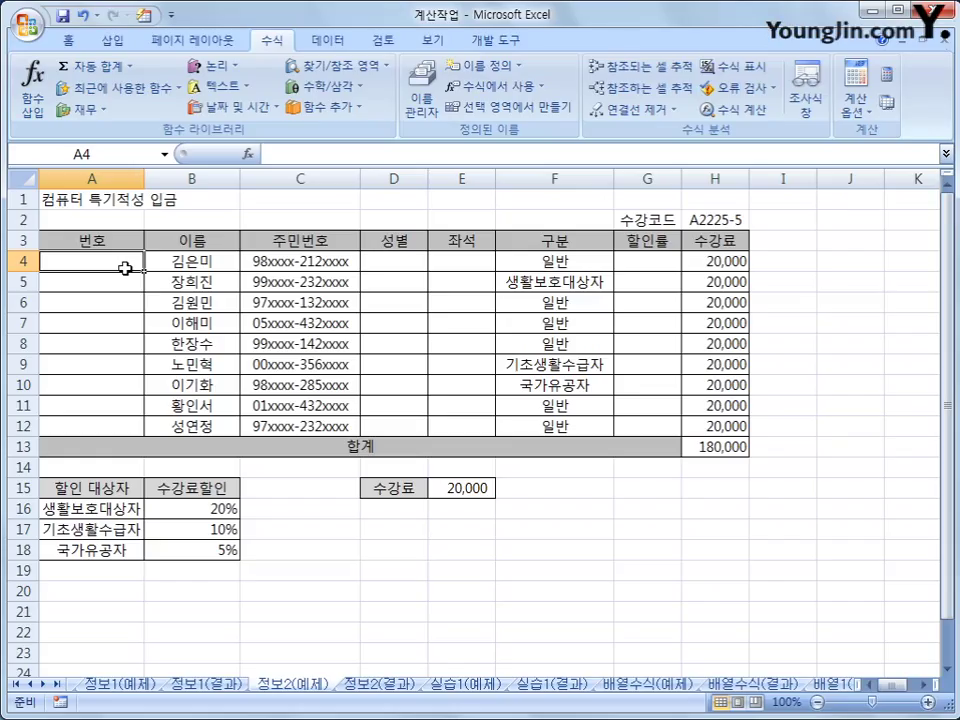
pyautogui.click(716, 219)
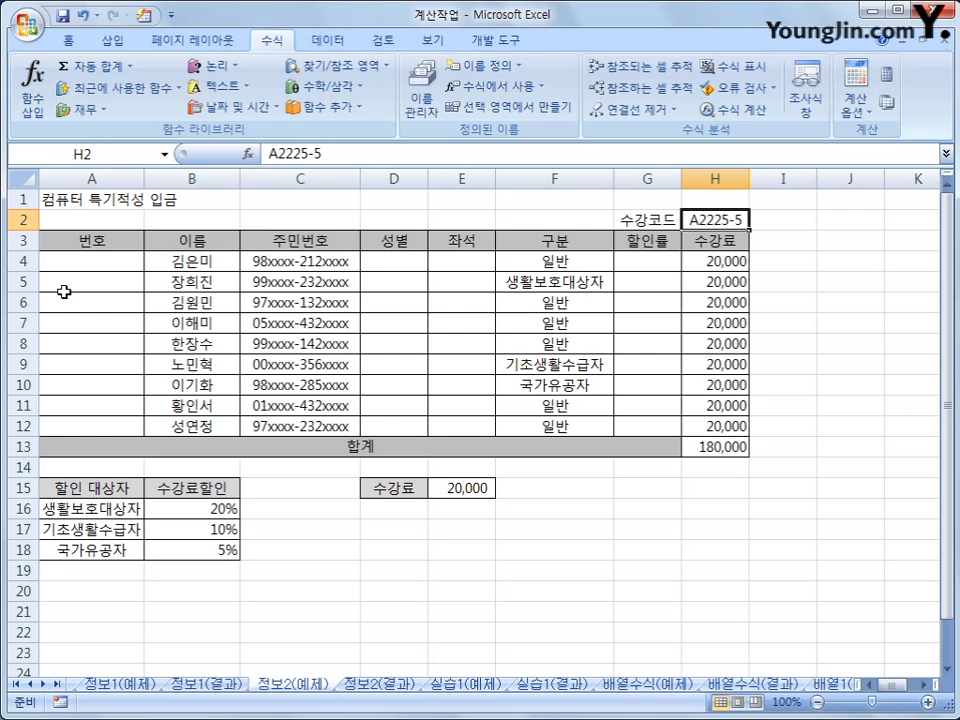
pyautogui.click(90, 259)
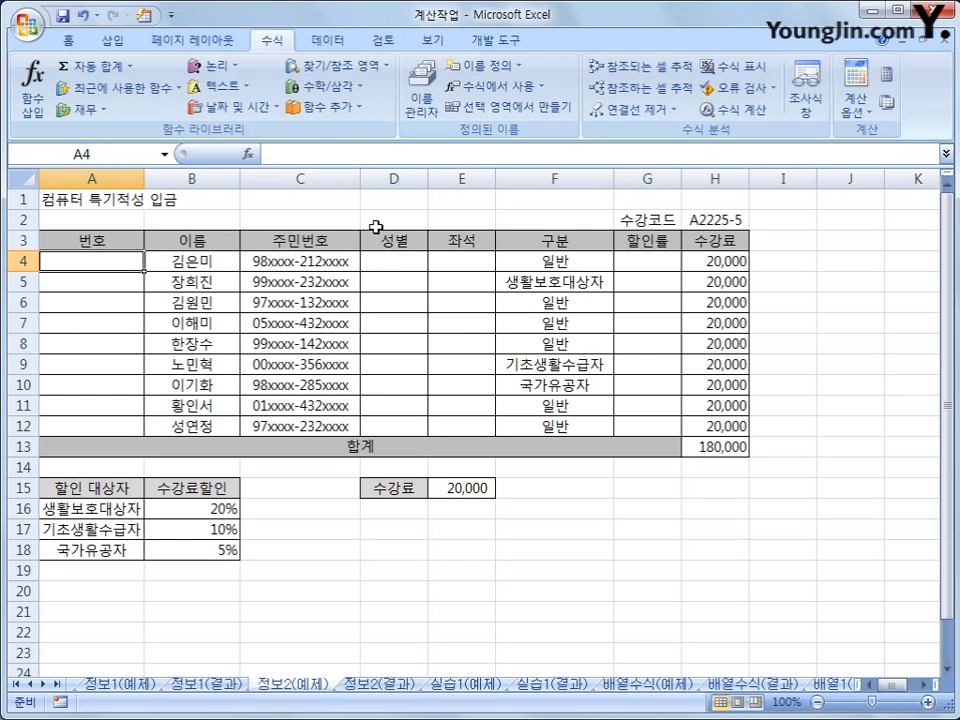
# Step: Check the 수강코드 cell H2 and the finished 번호 values on the 정보2(결과) sheet, returning to 정보2(예제)
pyautogui.click(714, 219)
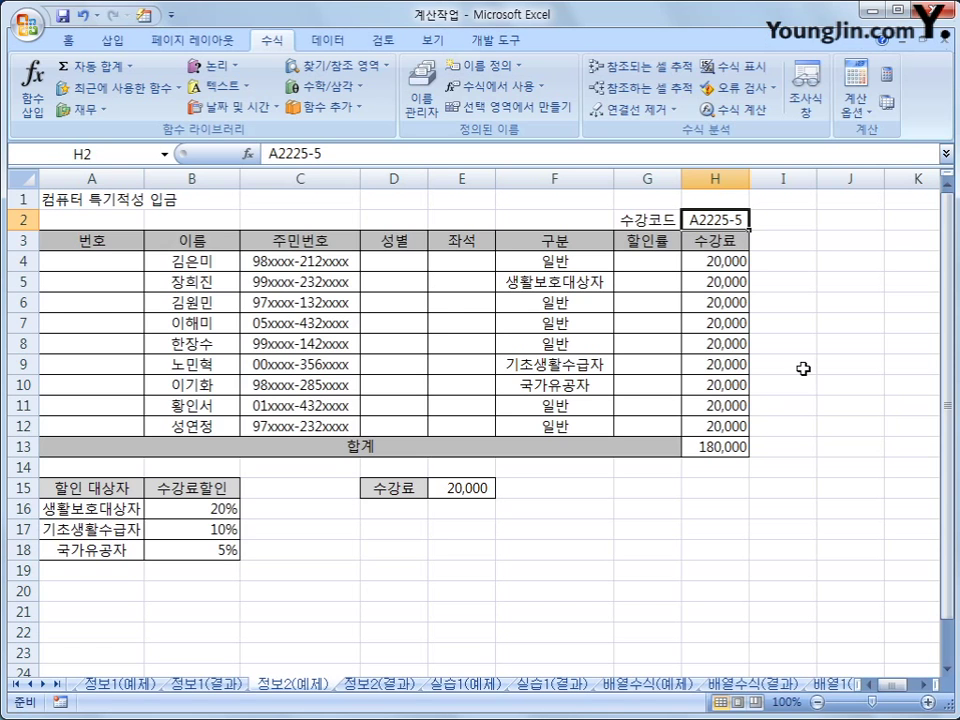
pyautogui.click(133, 280)
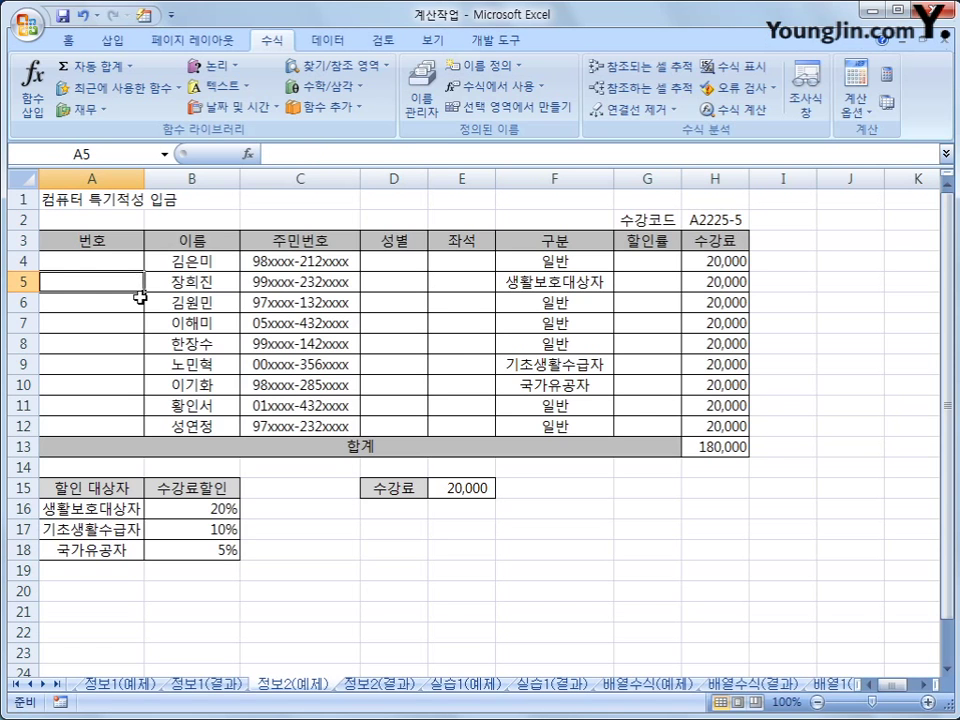
pyautogui.click(404, 686)
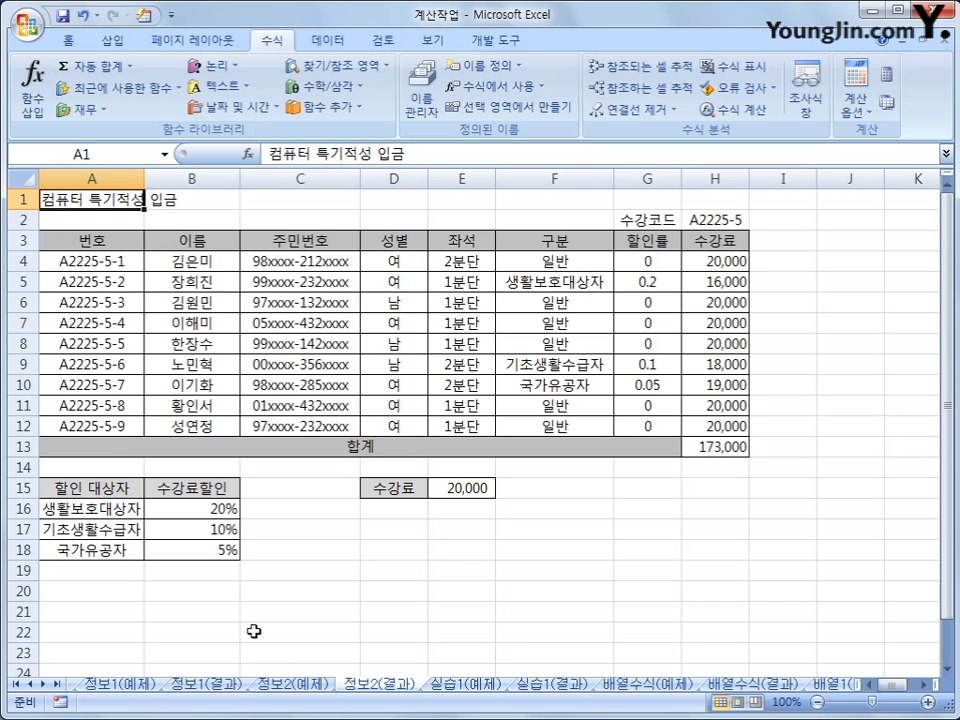
pyautogui.click(287, 690)
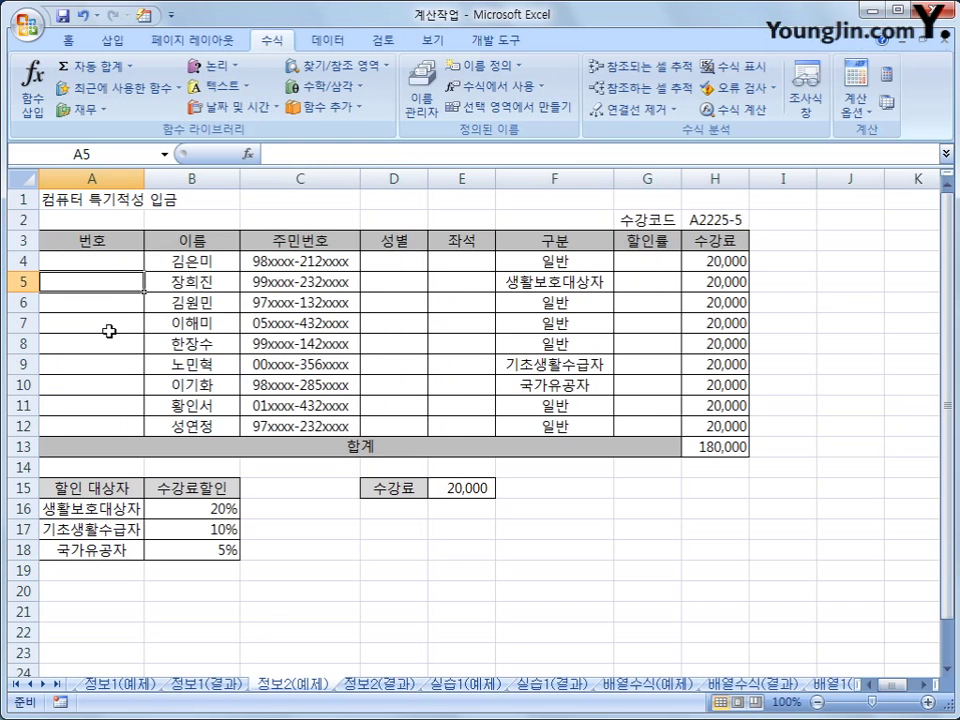
# Step: Insert the CELL information function in A4 of the 번호 column with contents as its Info_type
pyautogui.click(111, 263)
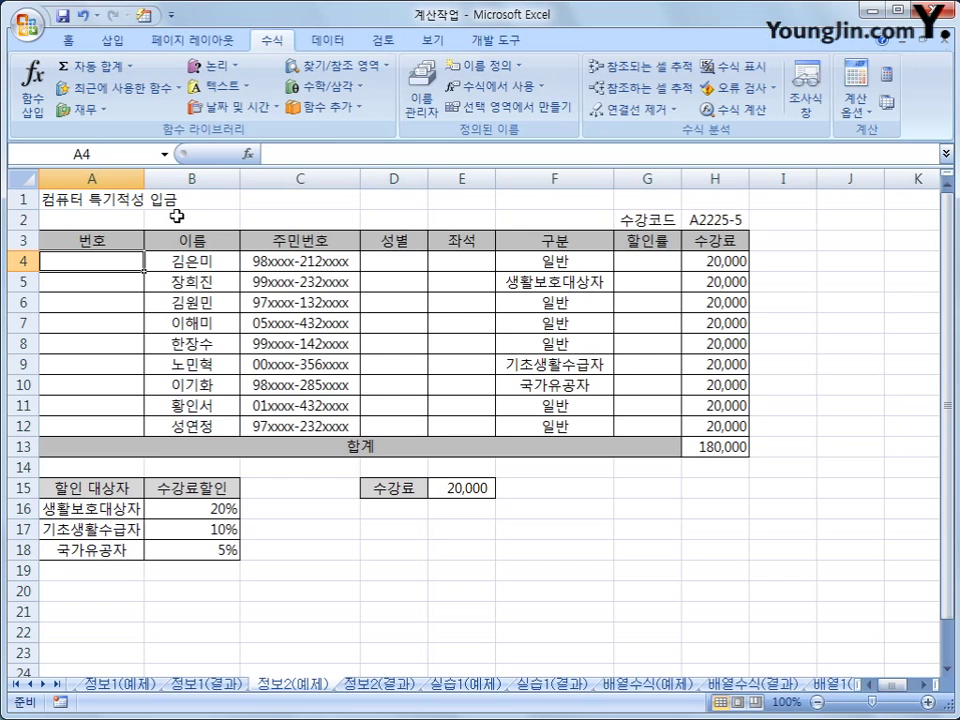
pyautogui.click(341, 107)
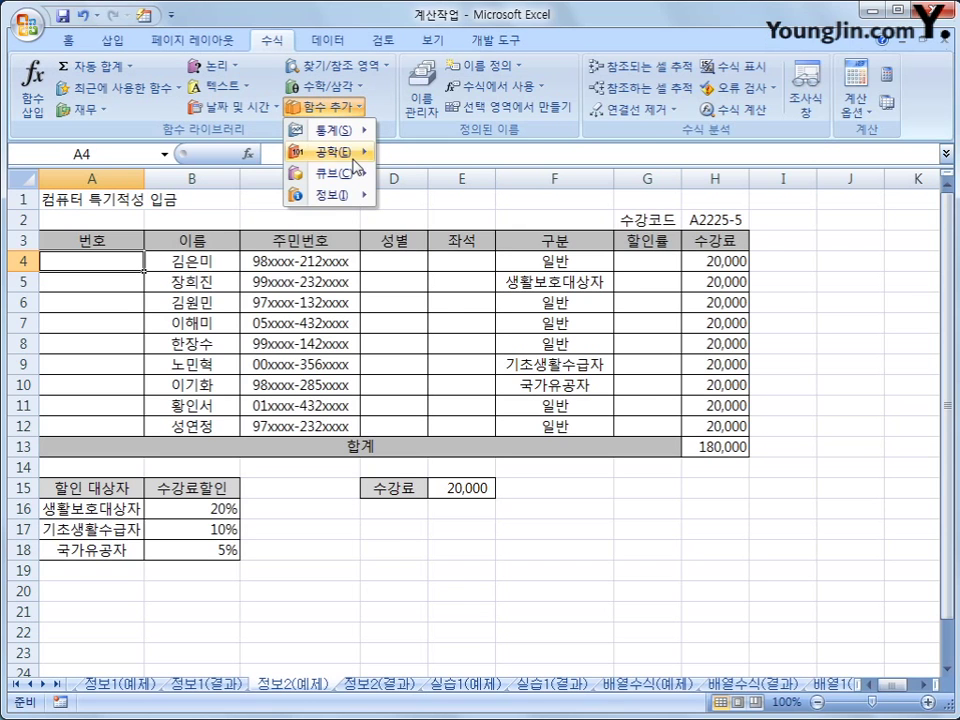
pyautogui.moveTo(358, 196)
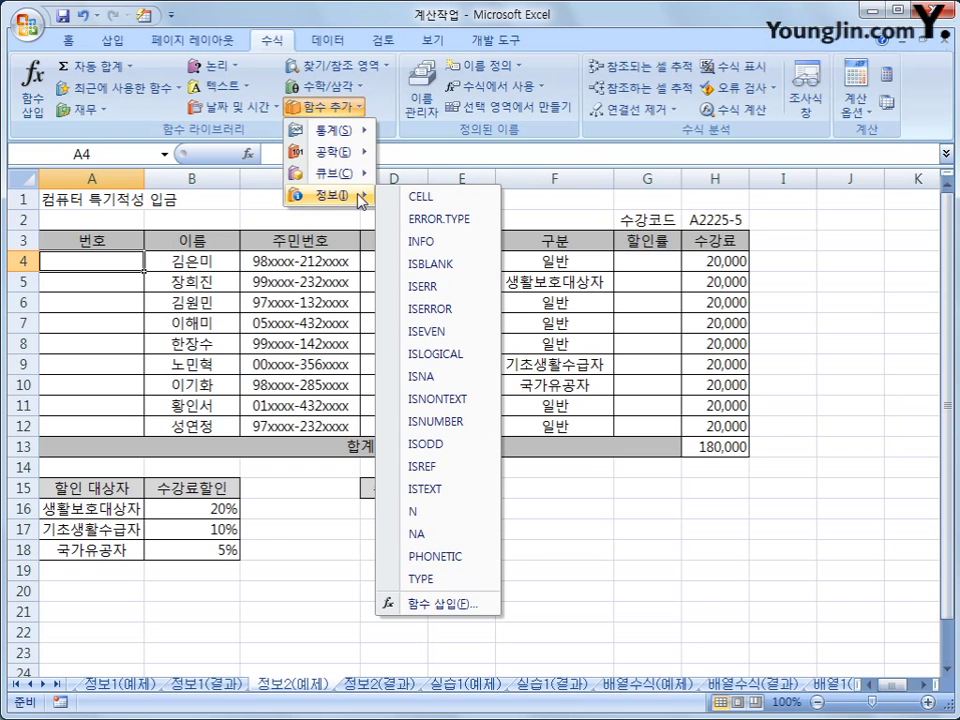
pyautogui.click(450, 198)
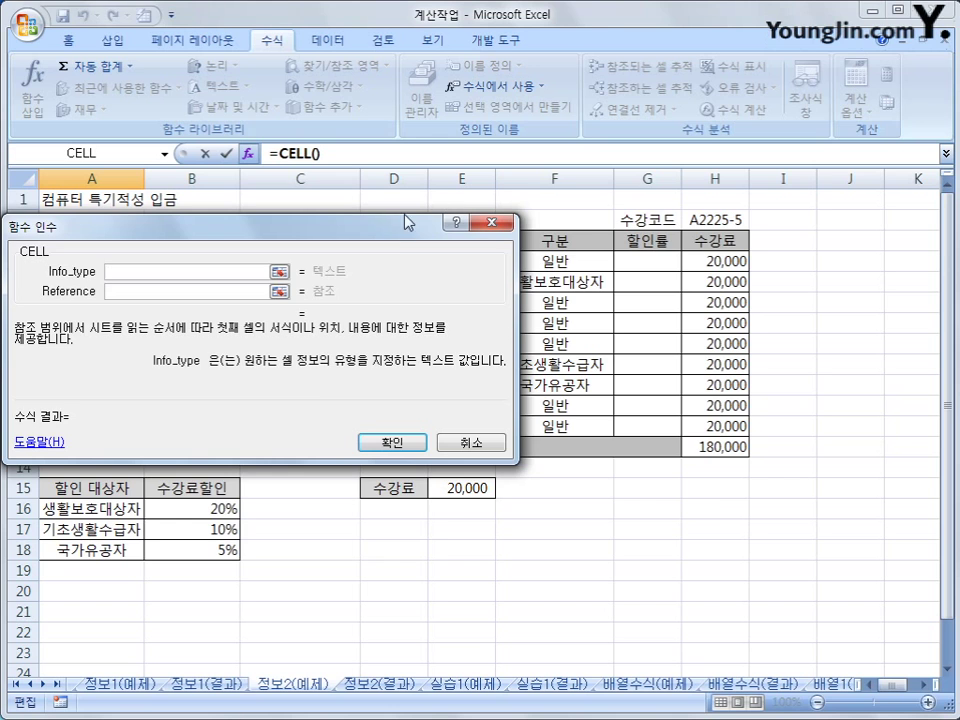
pyautogui.moveTo(388, 233); pyautogui.dragTo(588, 263)
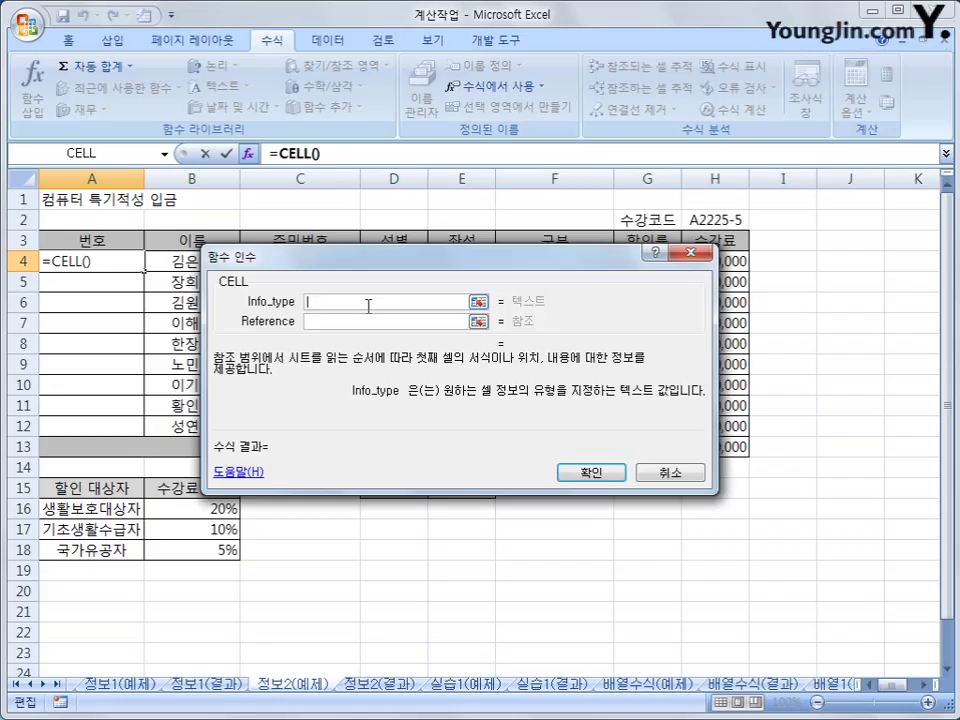
pyautogui.write('ce')
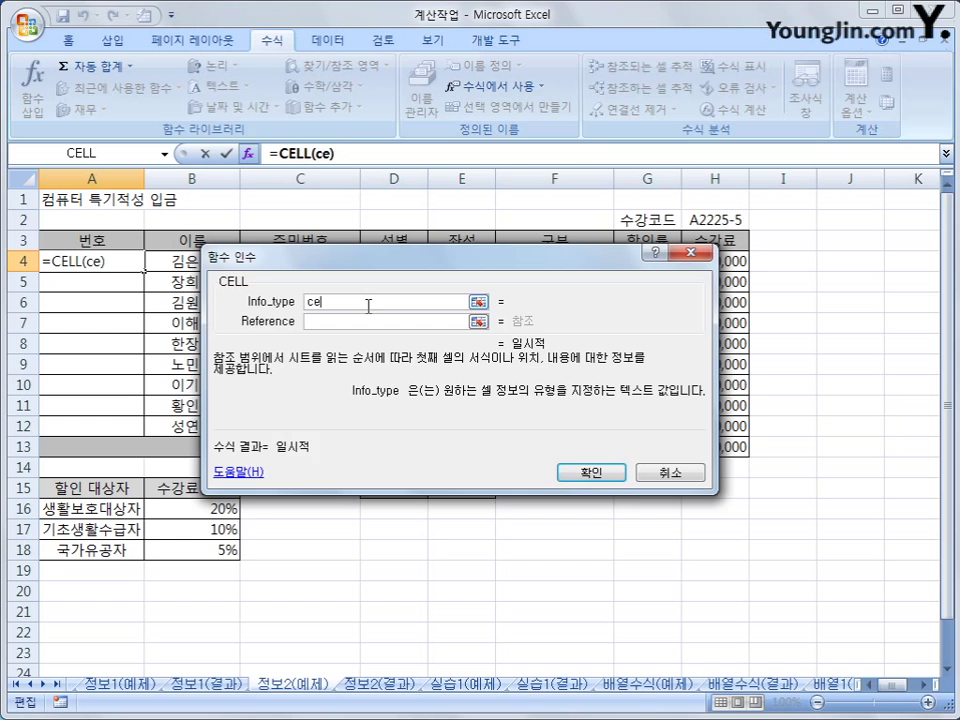
pyautogui.press('BackSpace')
pyautogui.write('ontents')
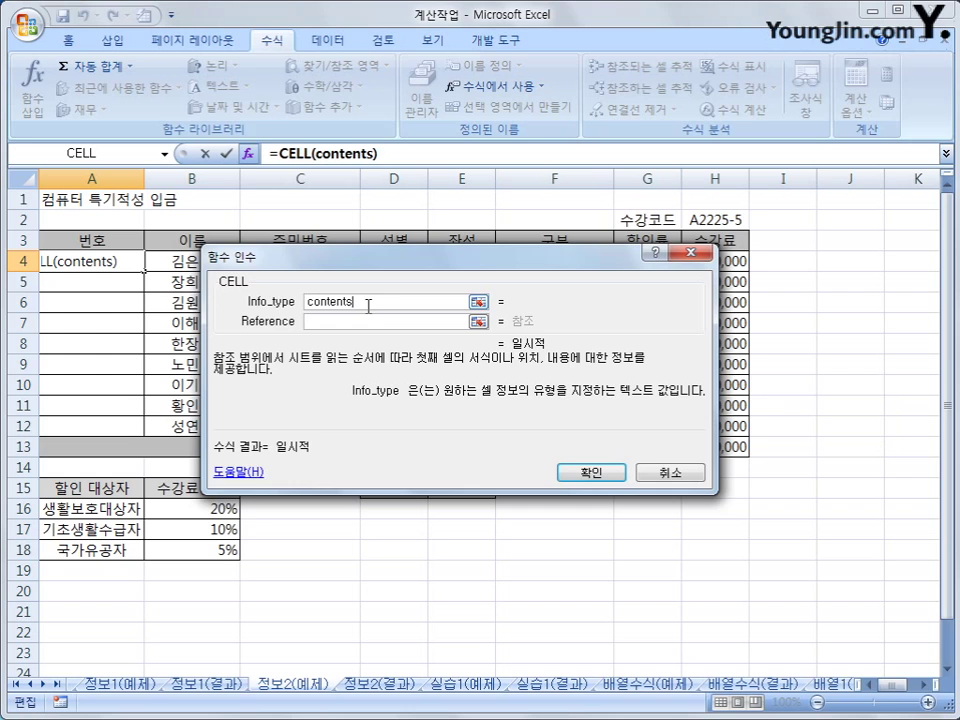
# Step: Set the CELL function's Reference to the absolute cell $H$2 and fill the A4 formula down to A12
pyautogui.click(372, 322)
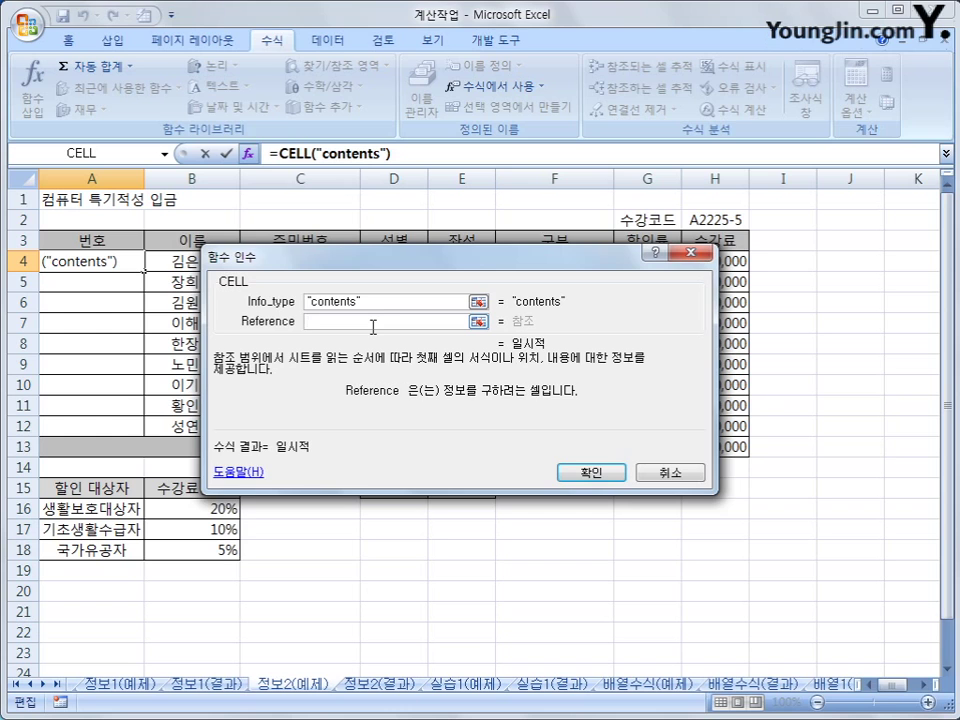
pyautogui.click(710, 217)
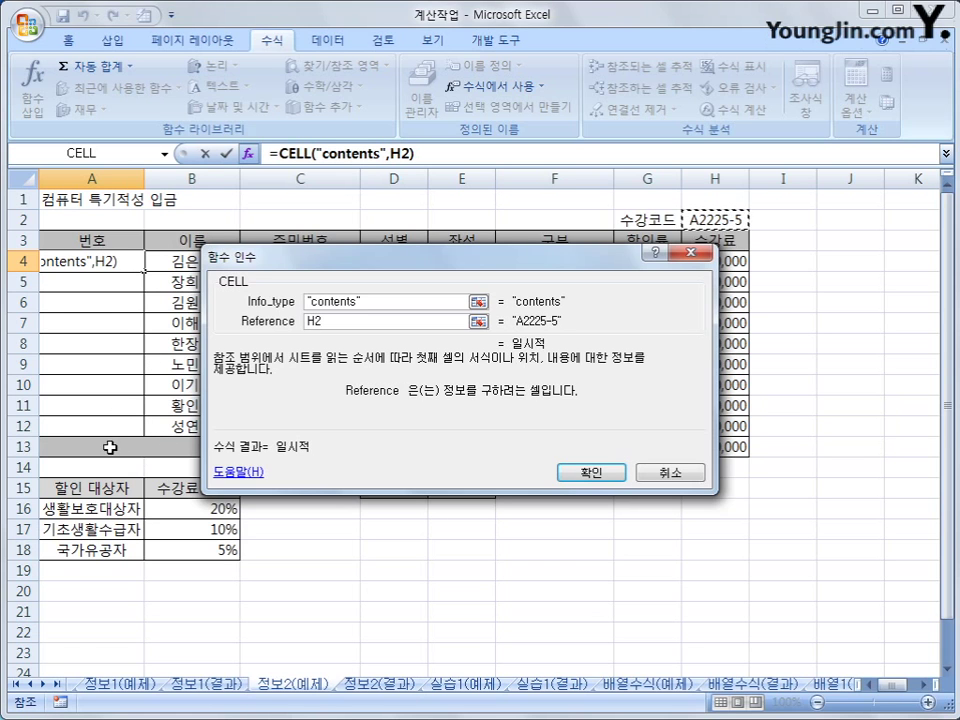
pyautogui.press('F4')
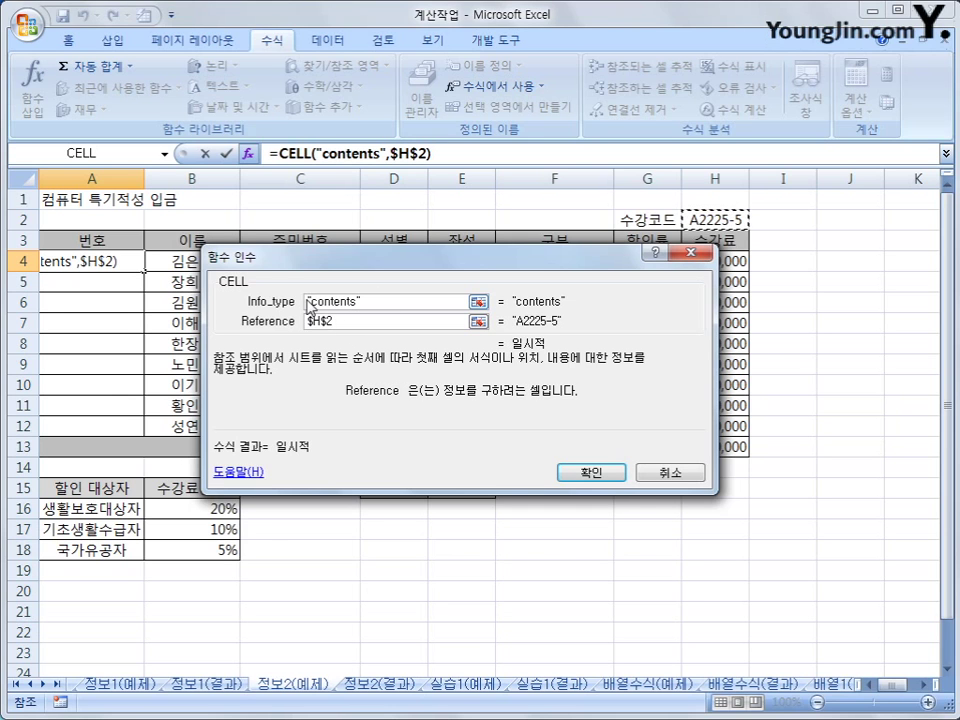
pyautogui.click(610, 476)
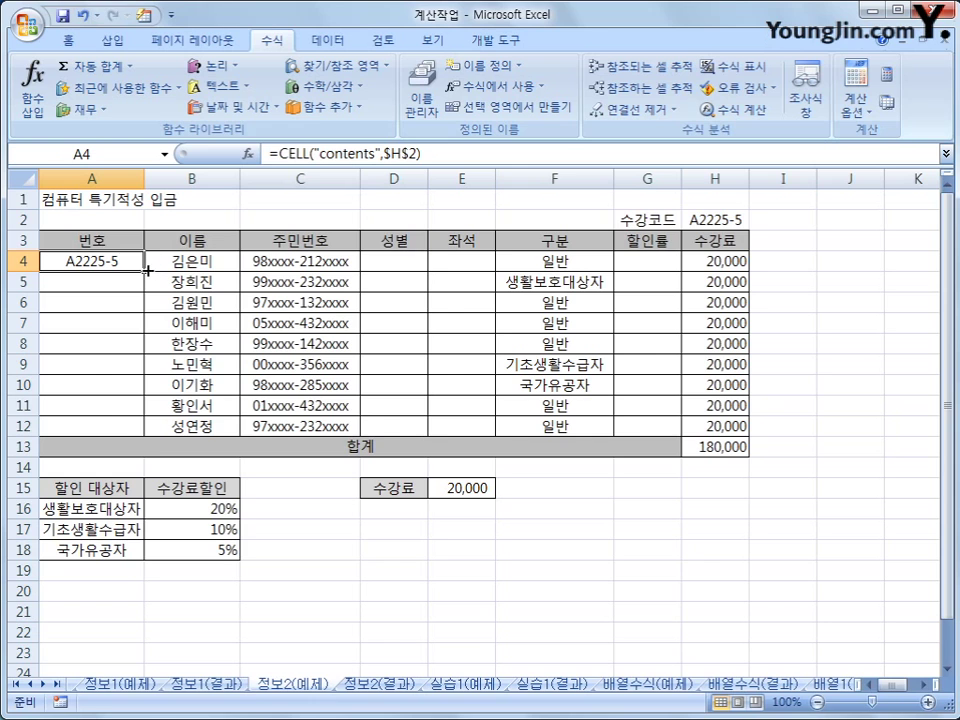
pyautogui.moveTo(147, 270); pyautogui.dragTo(145, 433)
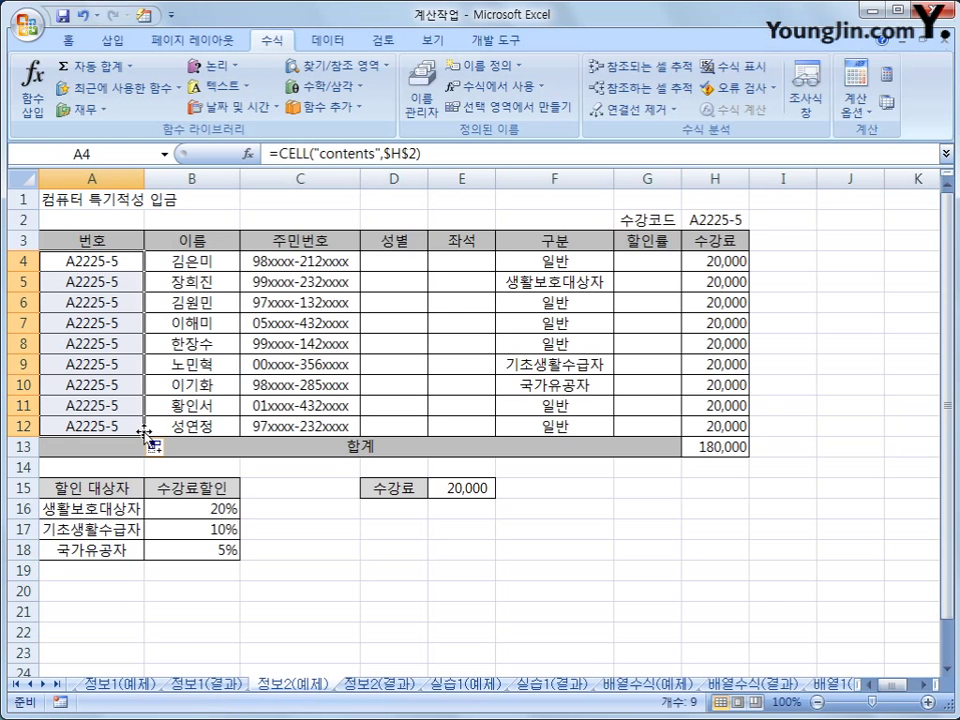
# Step: Append &"-" to the CELL formula in A4 and fill it down to A12
pyautogui.click(118, 258)
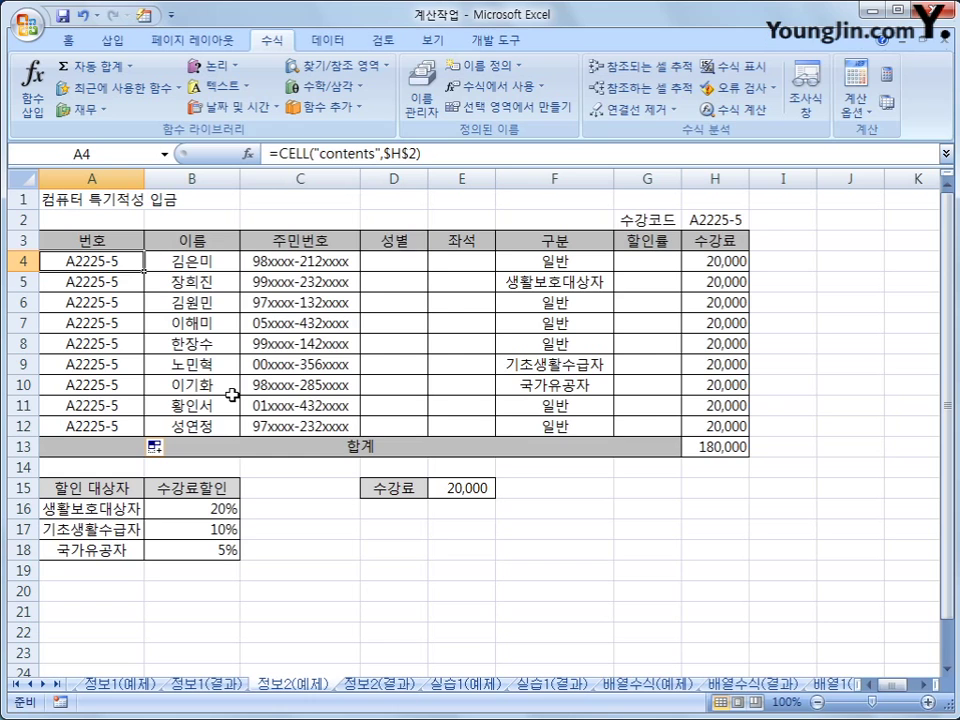
pyautogui.click(464, 157)
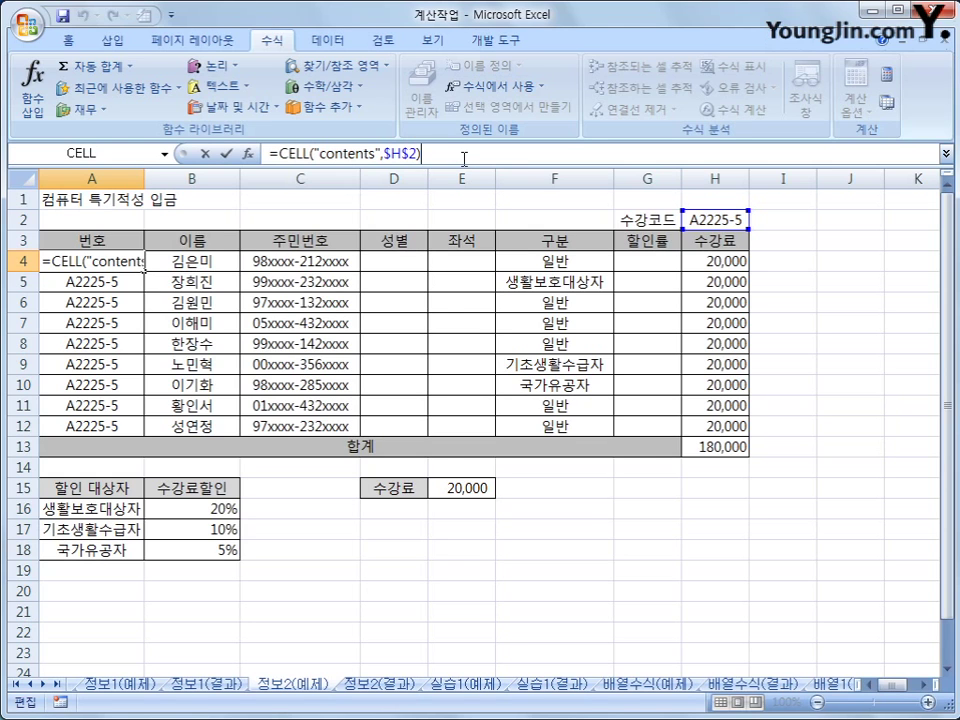
pyautogui.write('&')
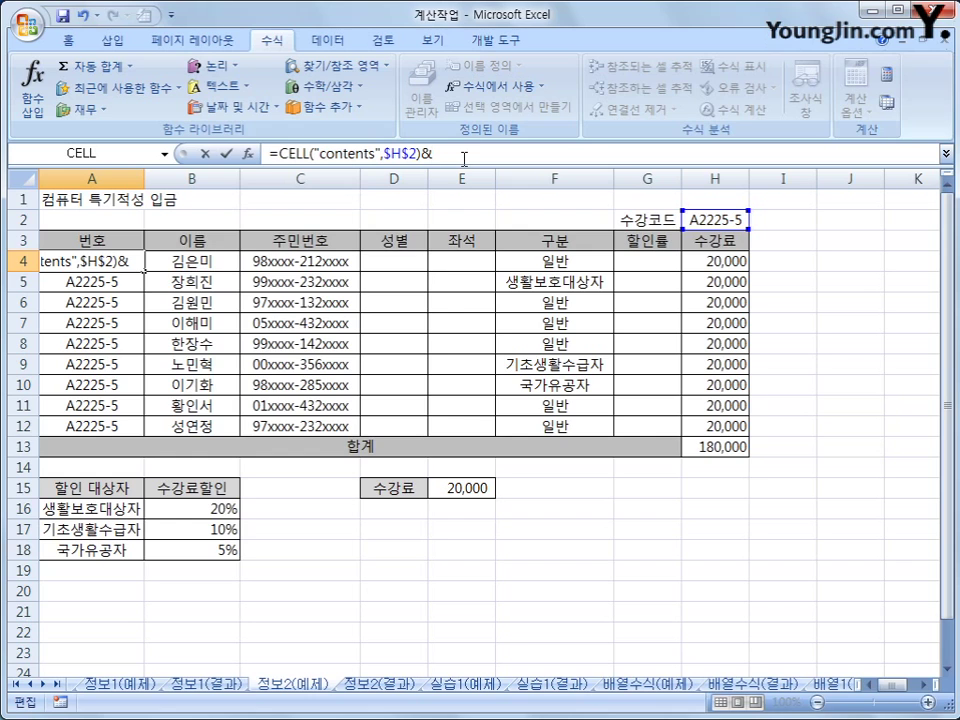
pyautogui.write('"-"')
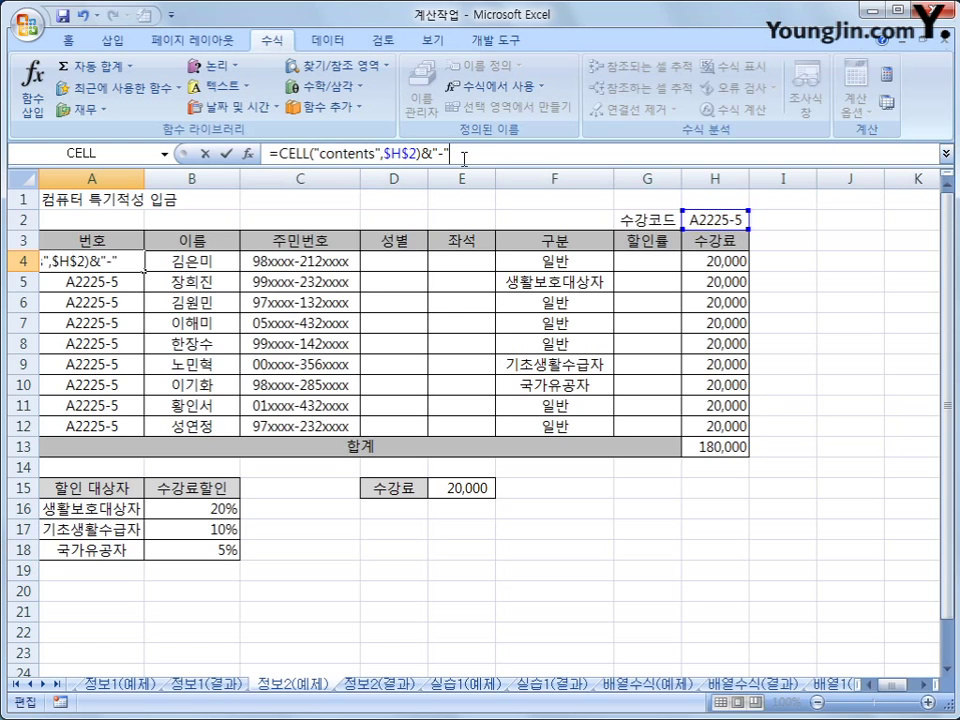
pyautogui.press('Return')
pyautogui.press('Up')
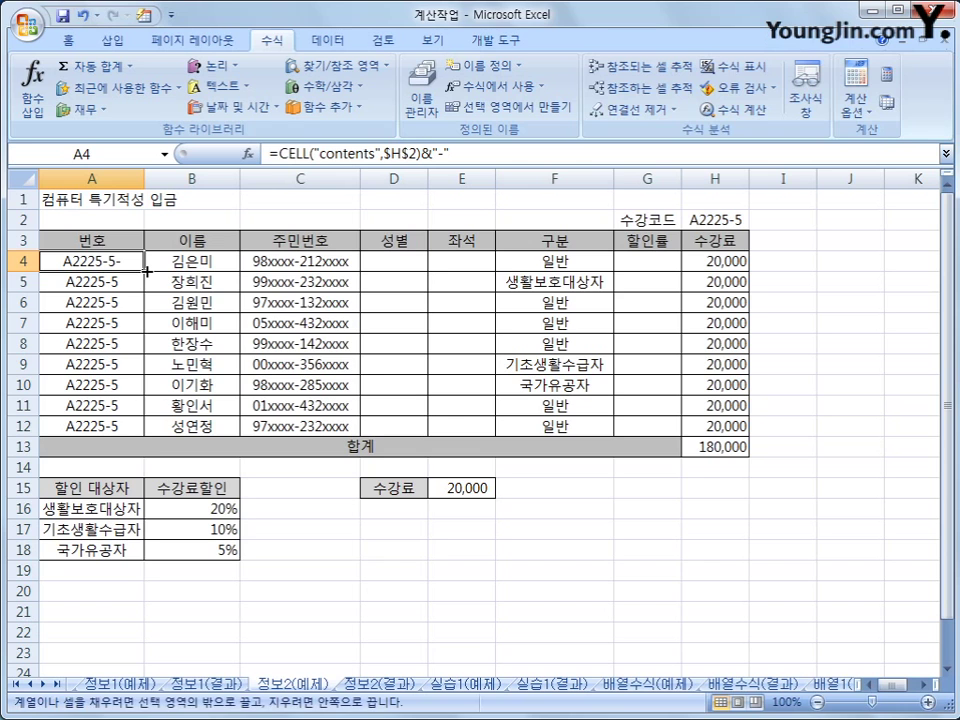
pyautogui.moveTo(146, 271); pyautogui.dragTo(137, 435)
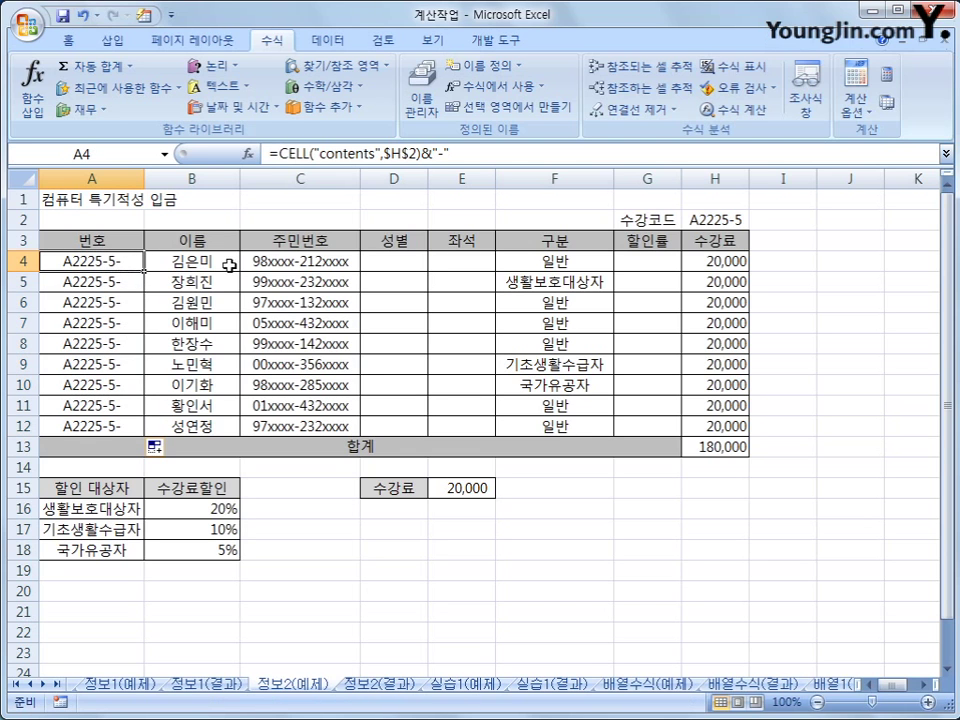
# Step: Extend the A4 formula with &CELL("row",A1) after the hyphen to add a sequence number
pyautogui.click(476, 154)
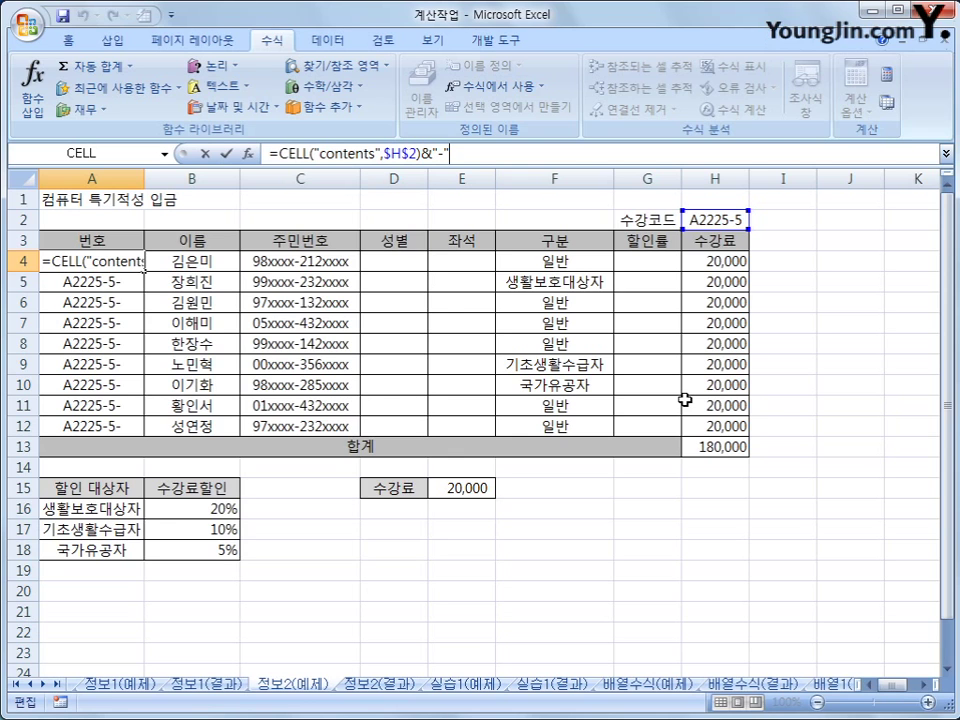
pyautogui.write('&')
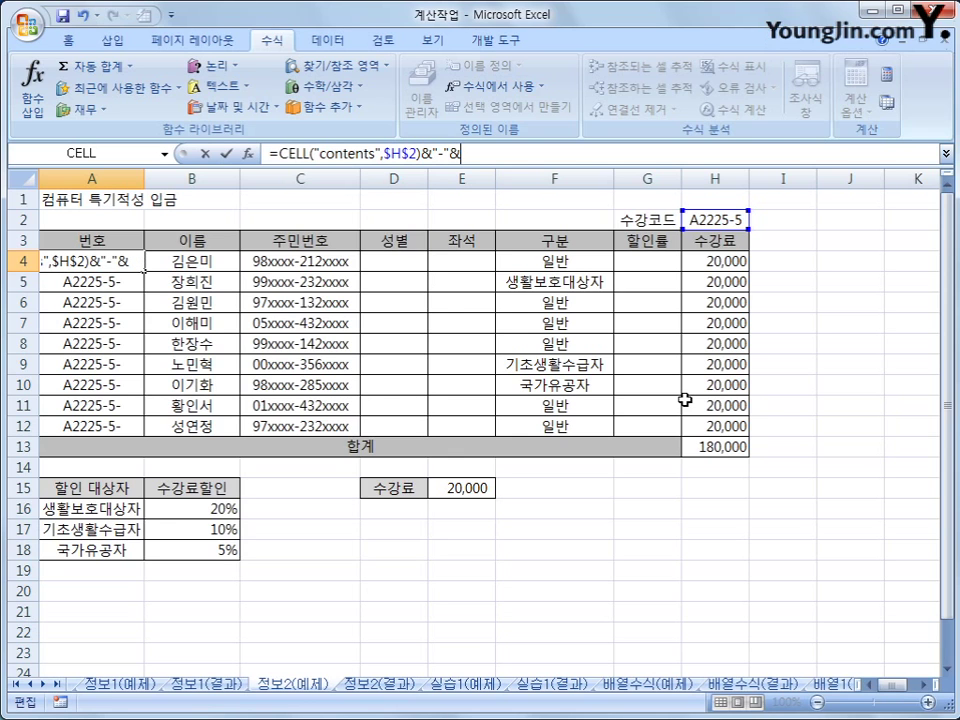
pyautogui.write('ce')
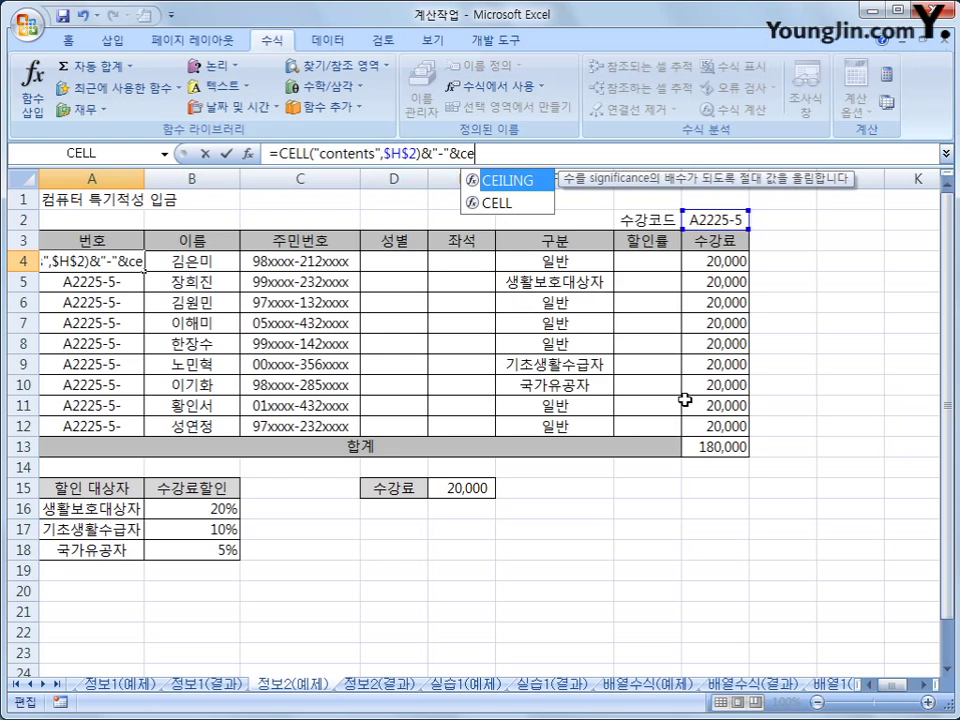
pyautogui.press('Down')
pyautogui.press('Tab')
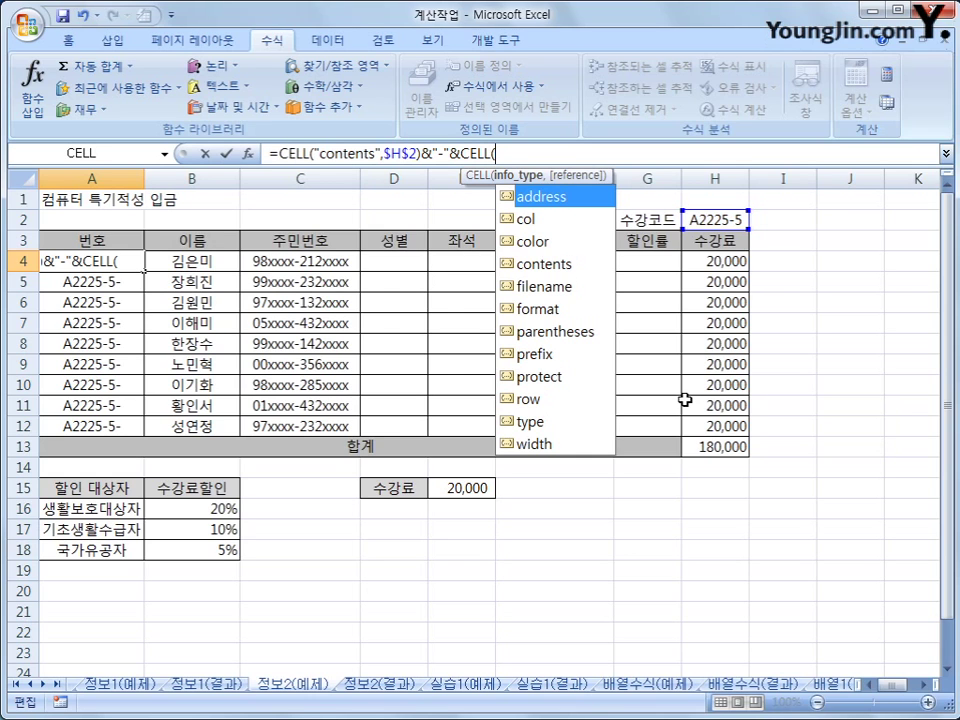
pyautogui.write('"row"')
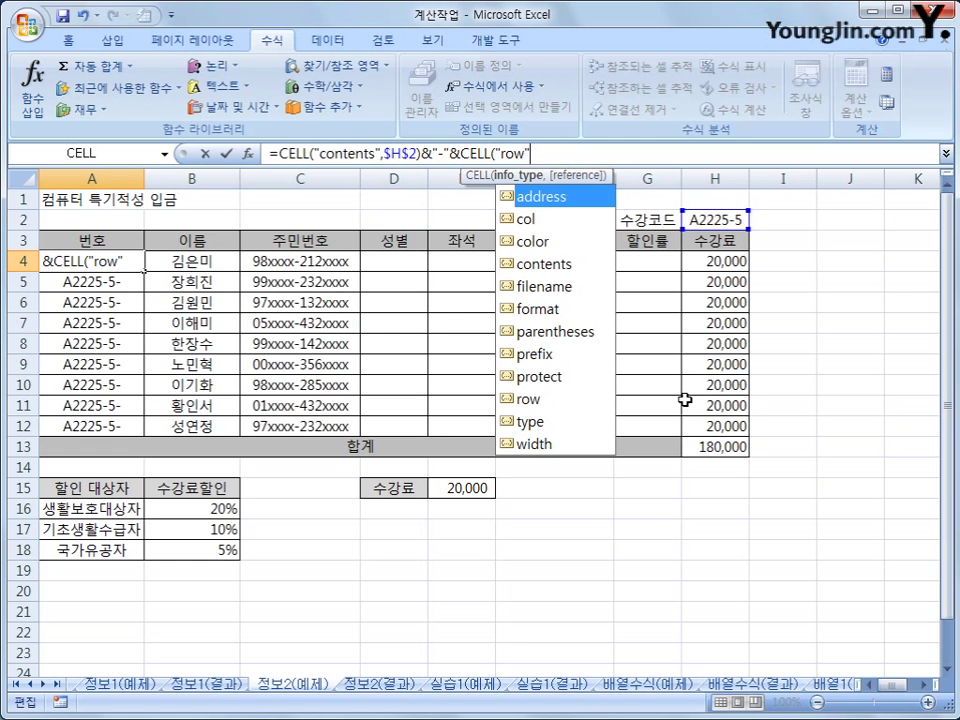
pyautogui.write(',')
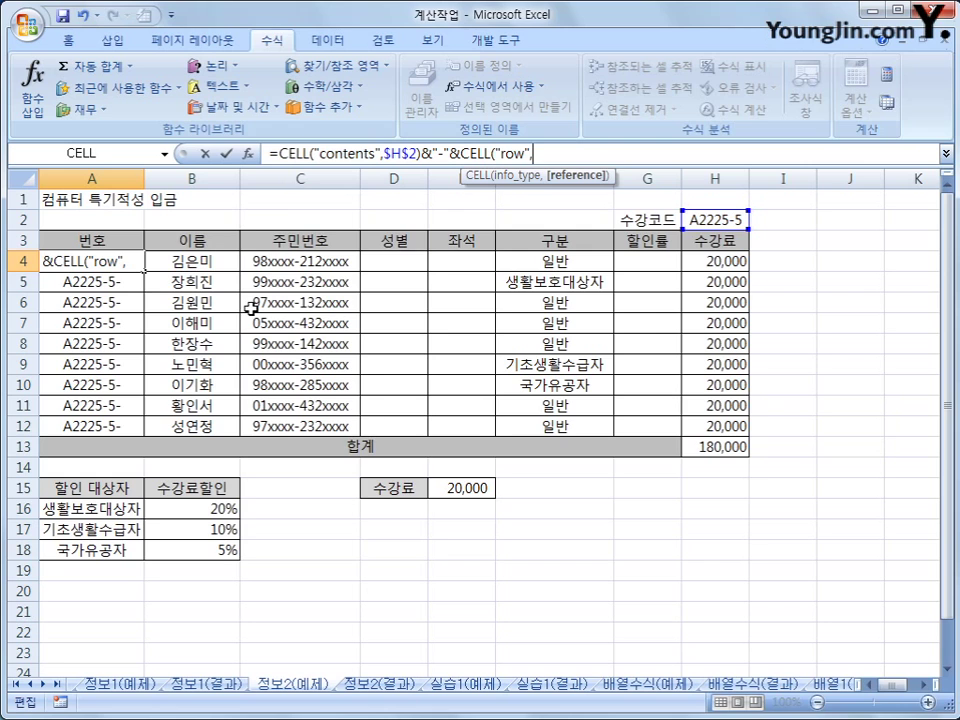
pyautogui.click(73, 196)
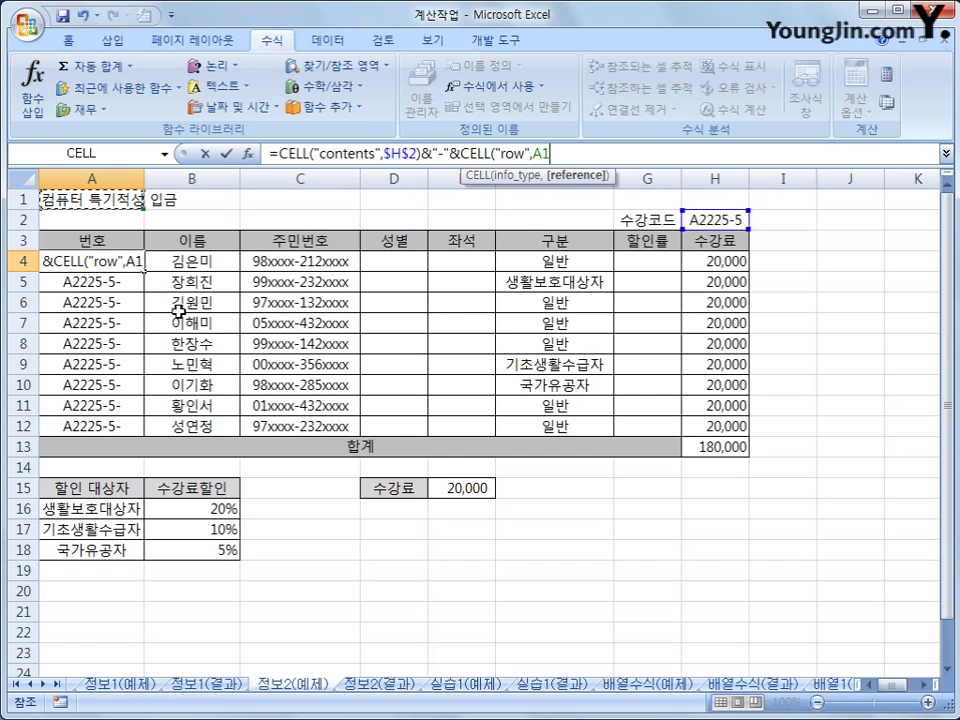
pyautogui.press('Return')
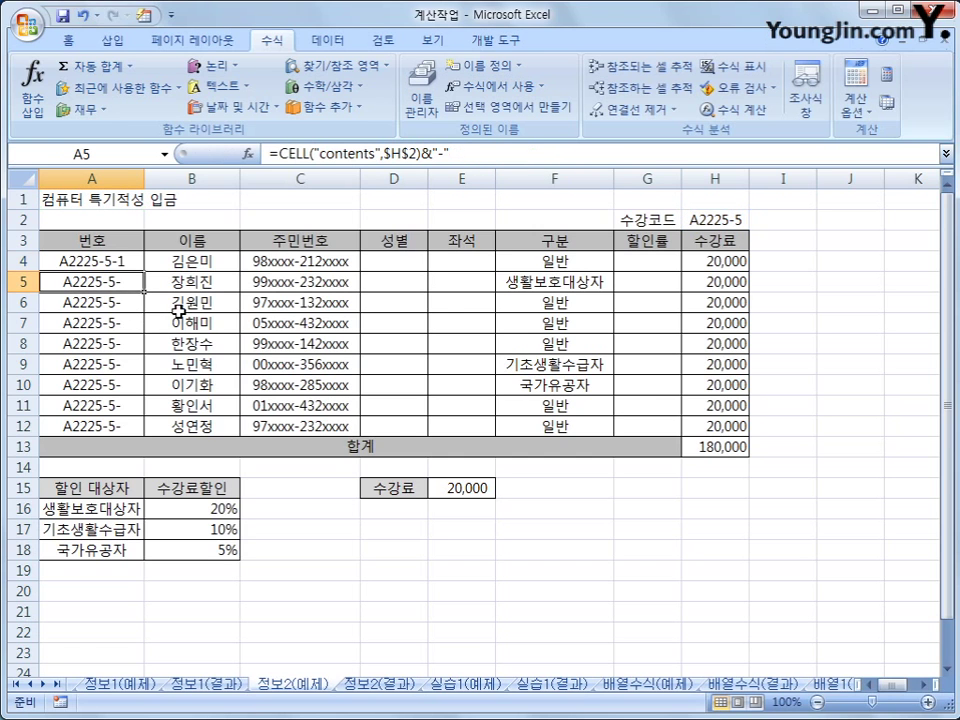
# Step: Fill the extended A4 formula down to A12 and compare the formulas in A12 and A4
pyautogui.click(133, 258)
pyautogui.moveTo(144, 272); pyautogui.dragTo(134, 431)
pyautogui.click(133, 429)
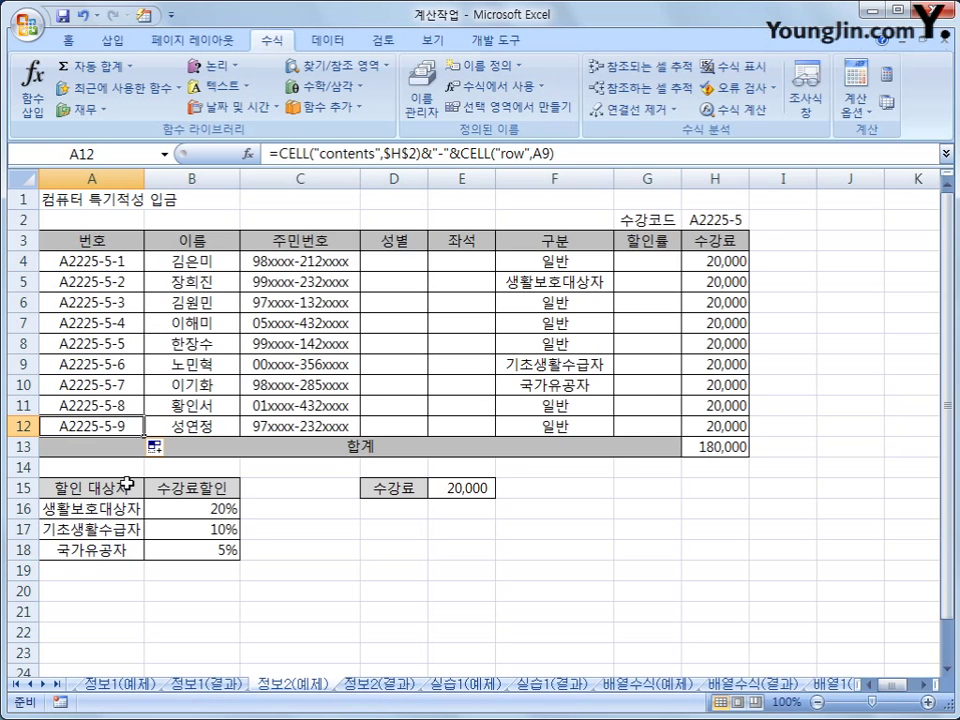
pyautogui.click(102, 260)
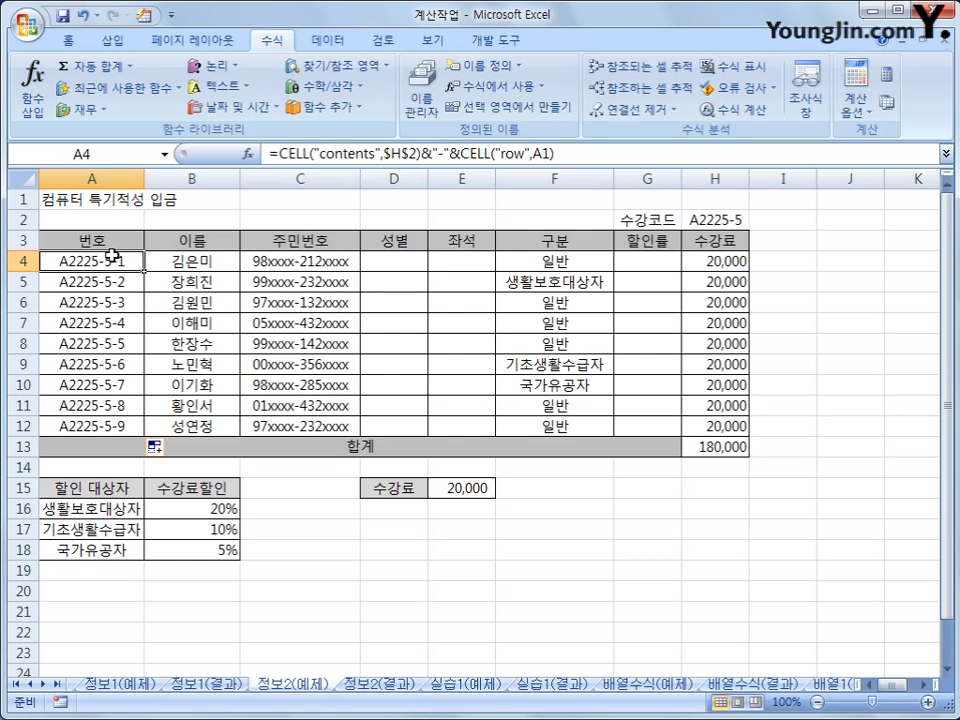
# Step: Start an IF formula in D4 under 성별, with ISODD as its logical test
pyautogui.click(392, 264)
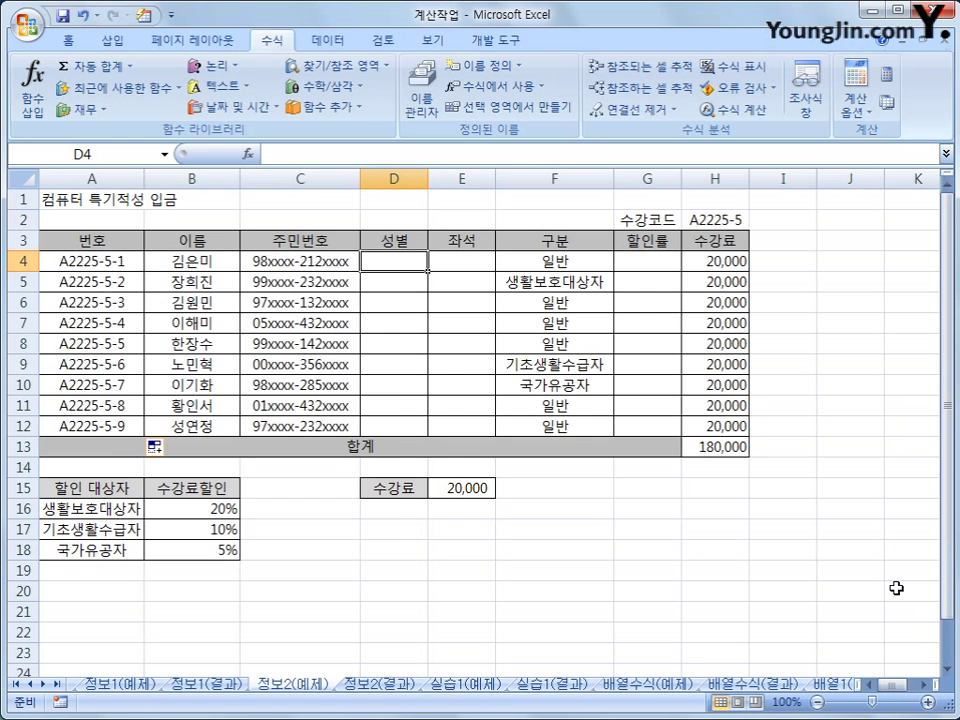
pyautogui.write('=if')
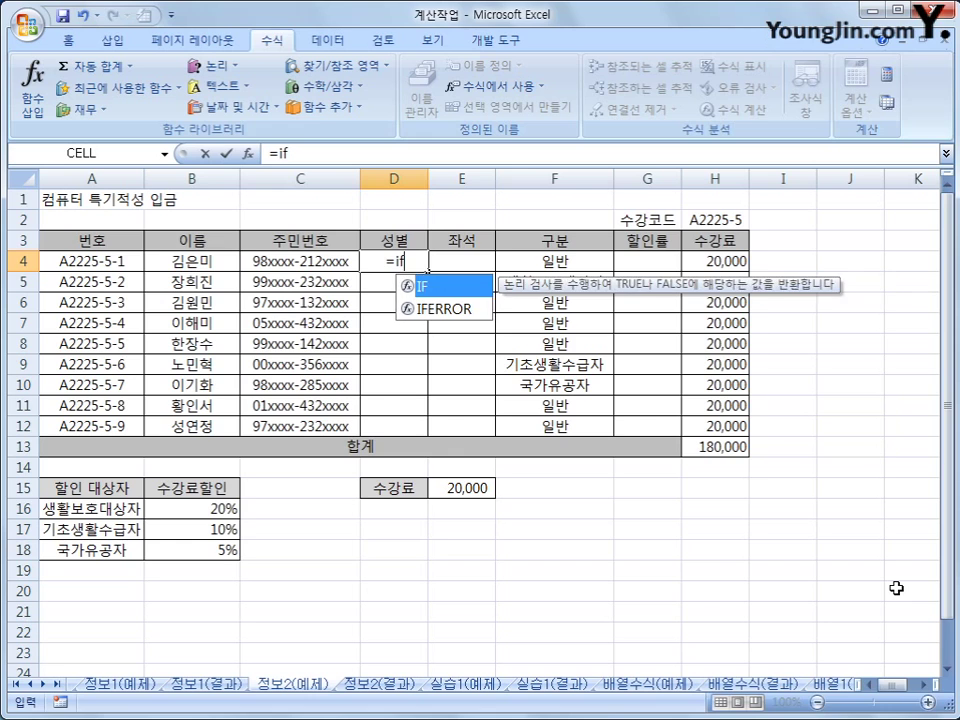
pyautogui.write('(')
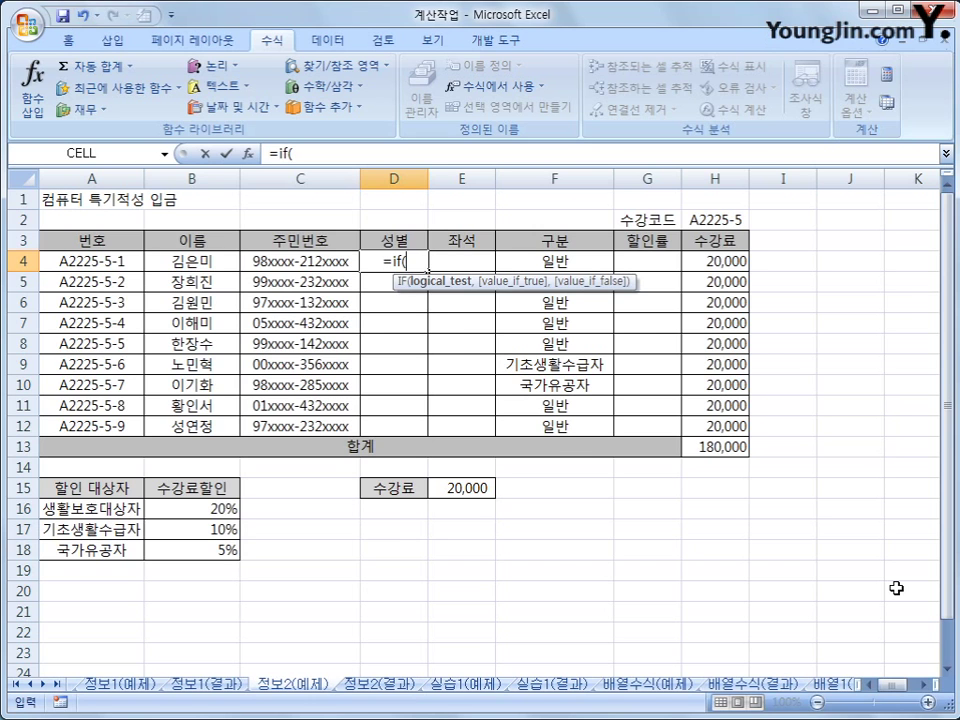
pyautogui.write('is')
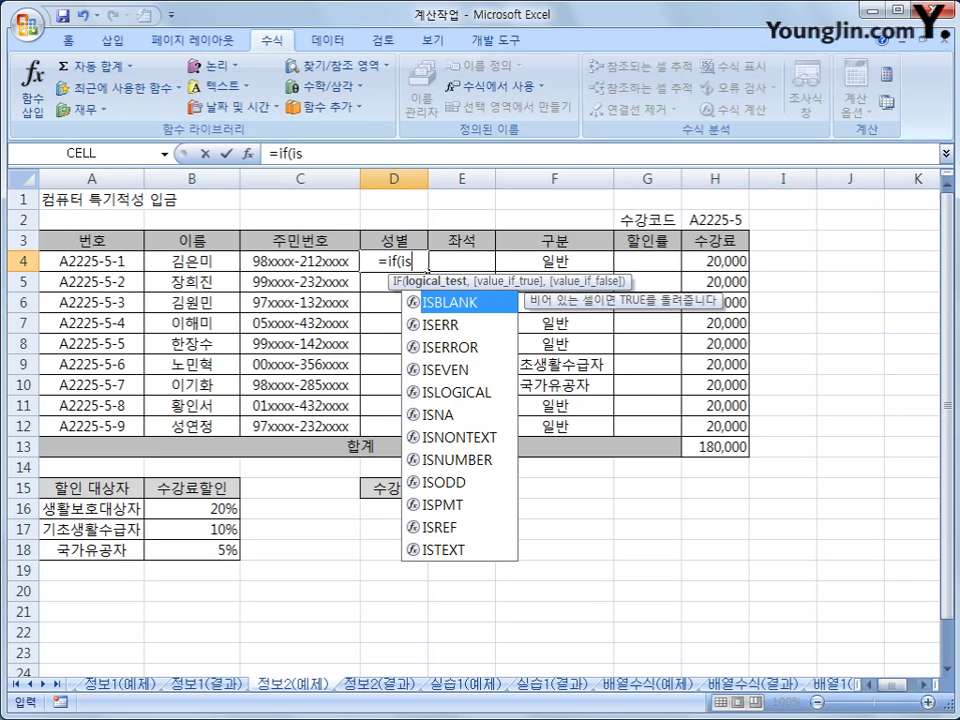
pyautogui.click(459, 484)
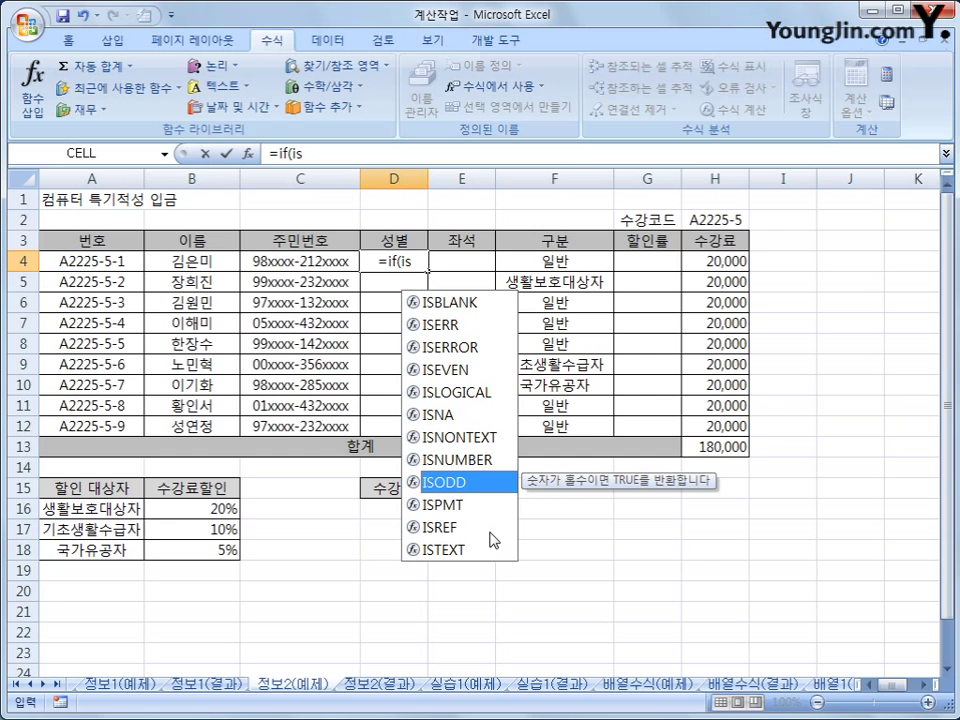
pyautogui.press('Tab')
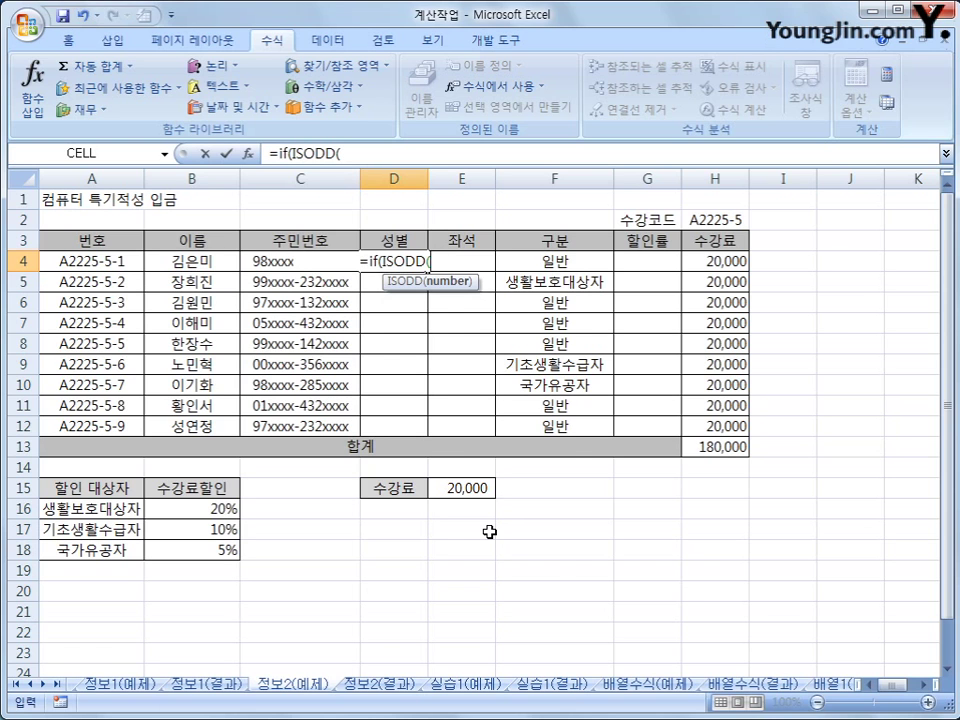
# Step: Complete the ISODD test in D4 with MID(C4,8,1) to check one digit of the 주민번호
pyautogui.write('mid(')
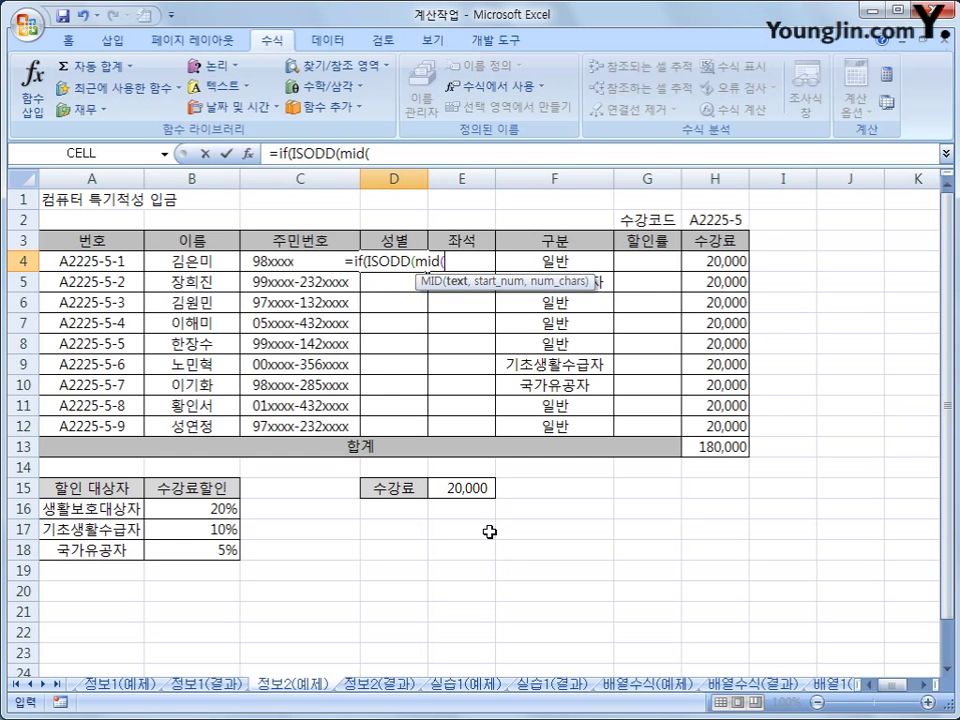
pyautogui.press('Left')
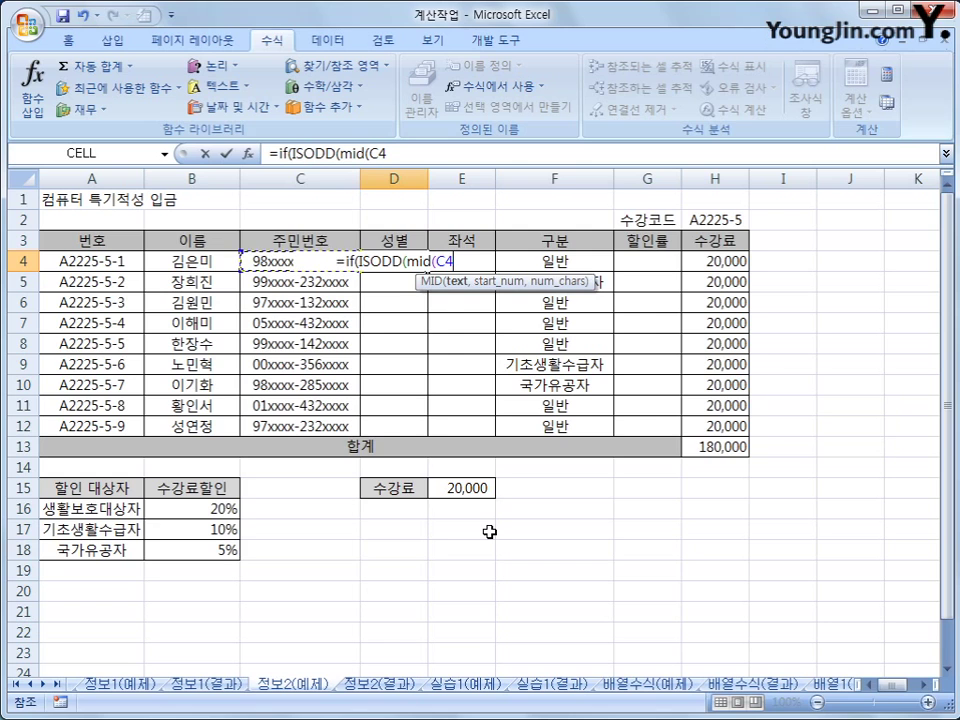
pyautogui.write(',8')
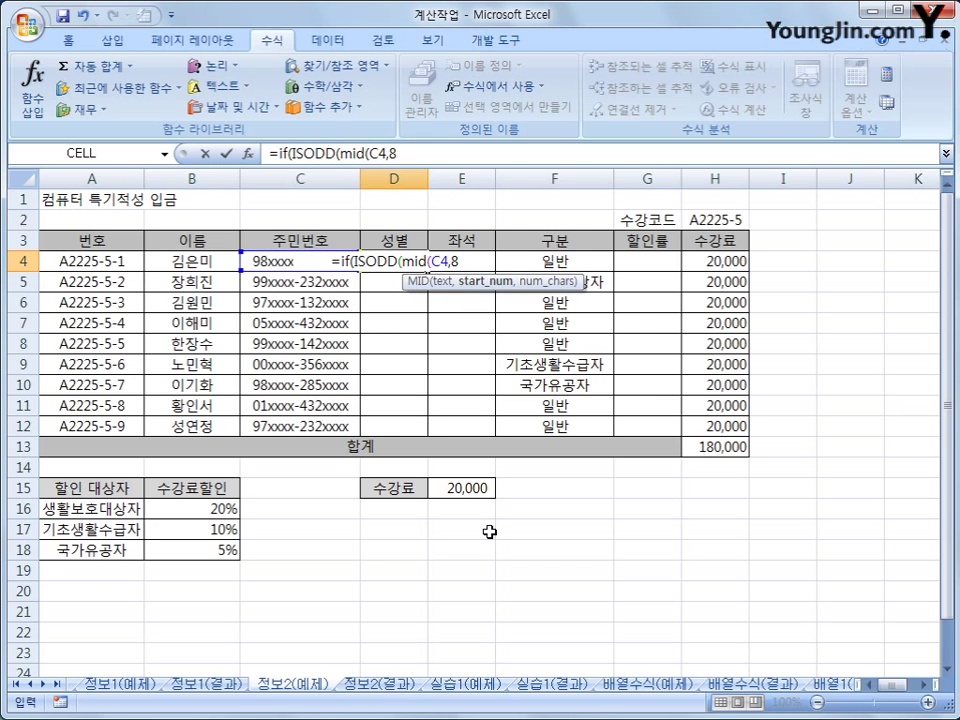
pyautogui.write(',1)')
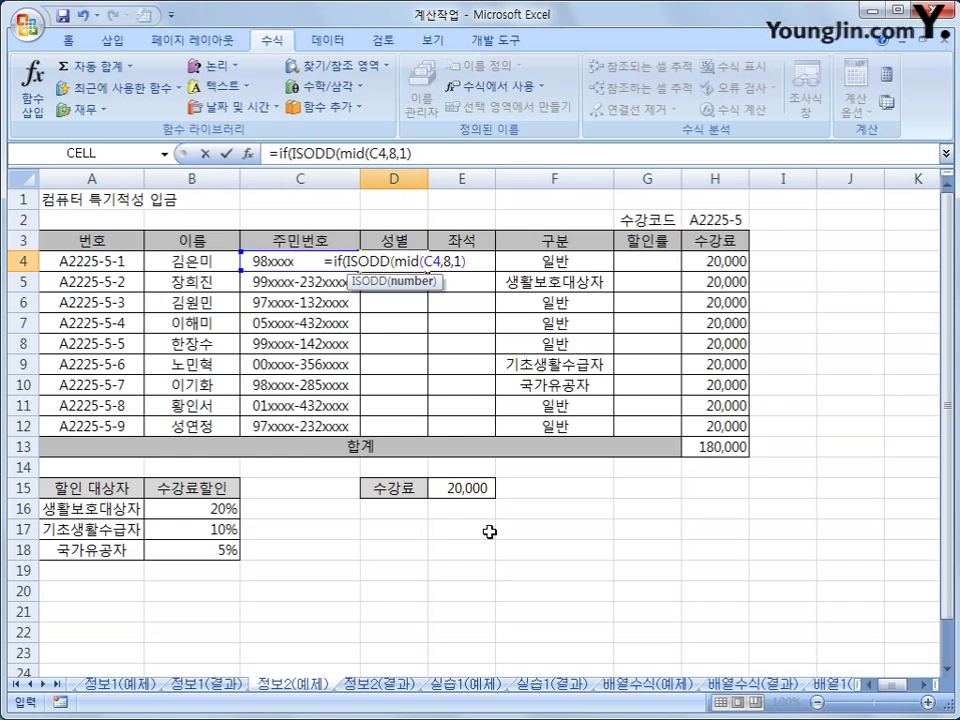
pyautogui.write(')')
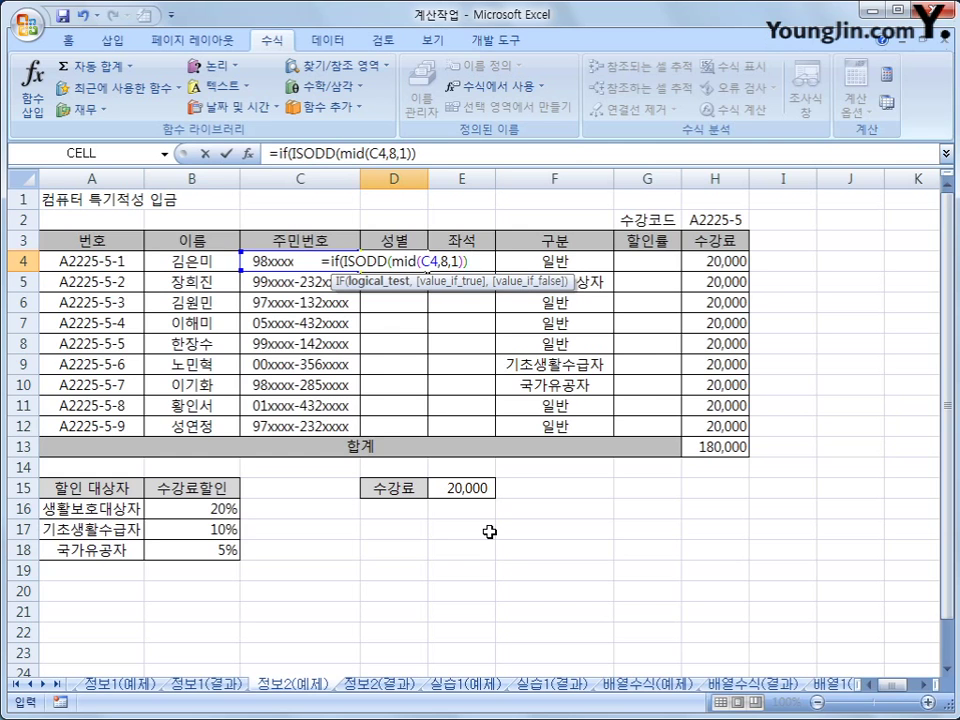
# Step: Finish the D4 formula with "남" if true and "여" if false, and fill it down to D12
pyautogui.write(',"')
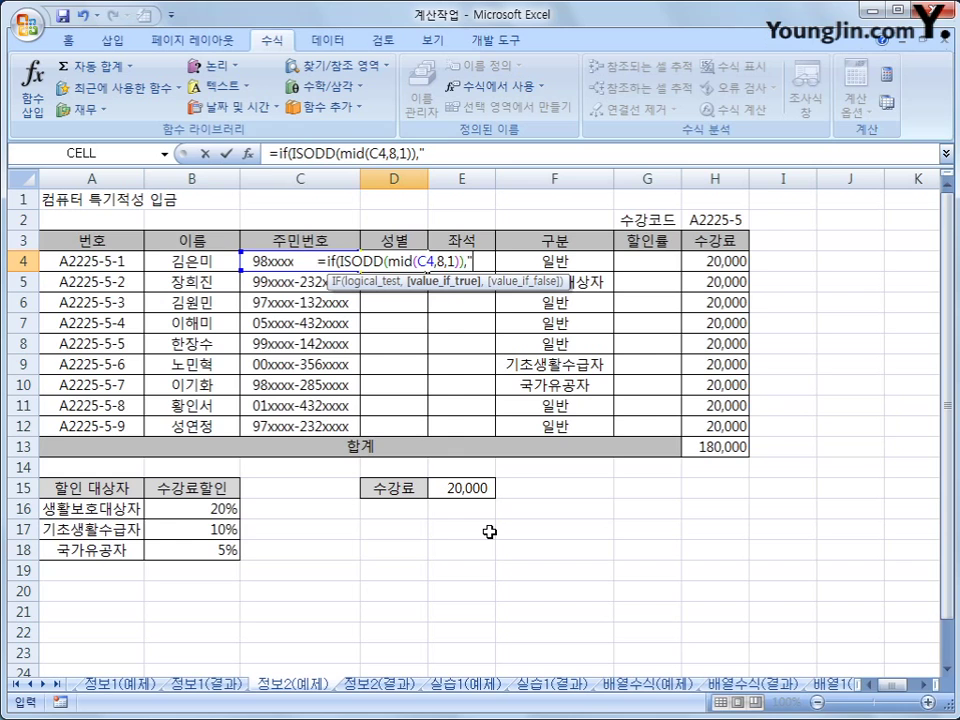
pyautogui.write('나ㅁ')
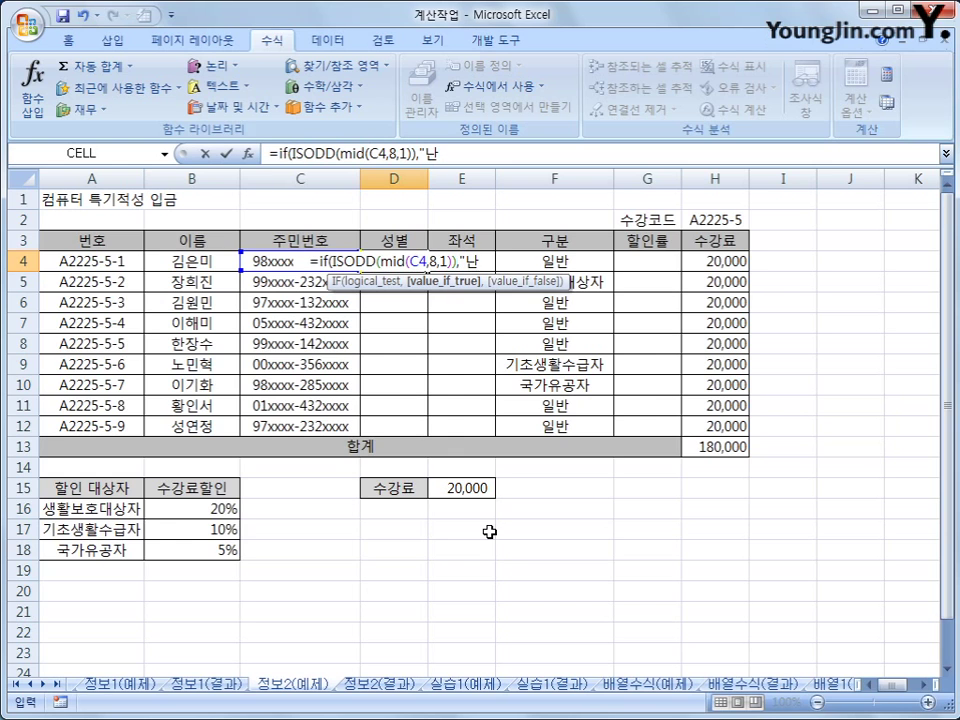
pyautogui.write('"')
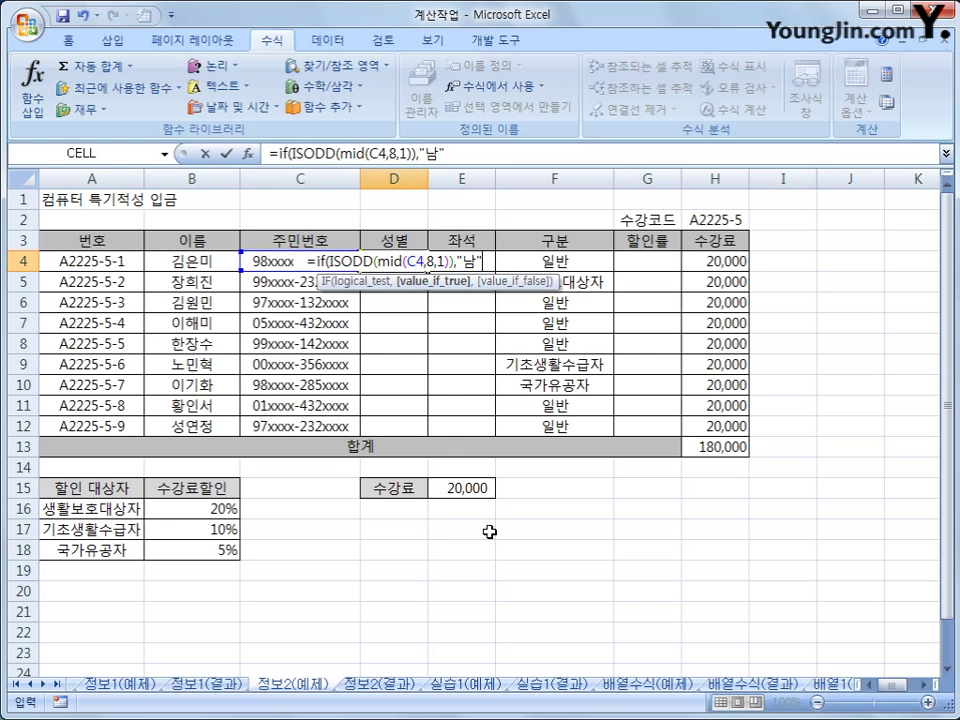
pyautogui.write(',"여')
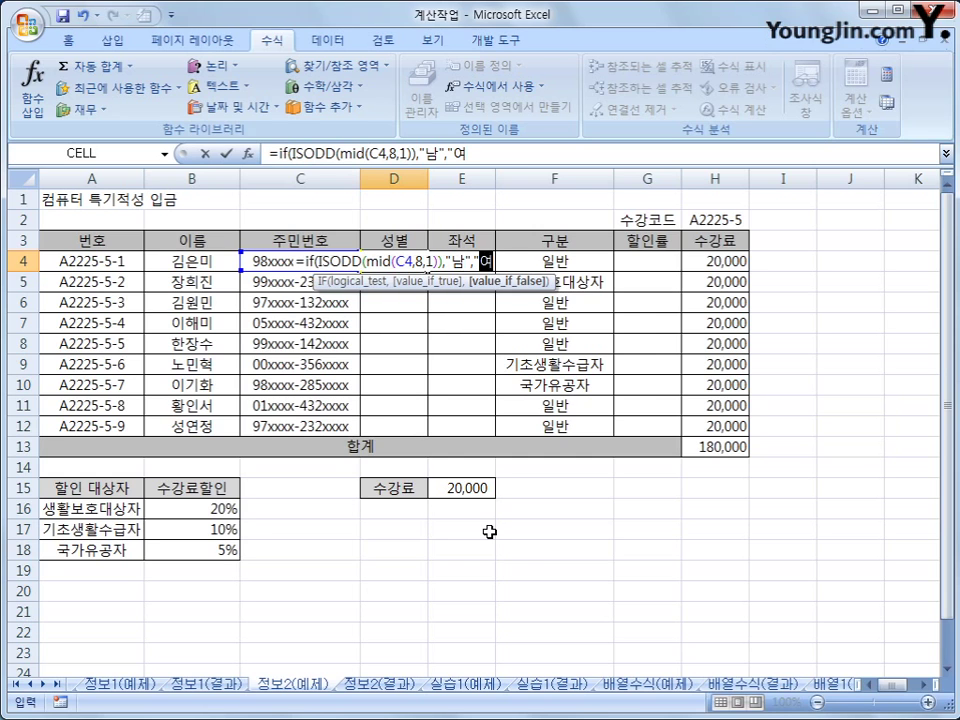
pyautogui.write('"')
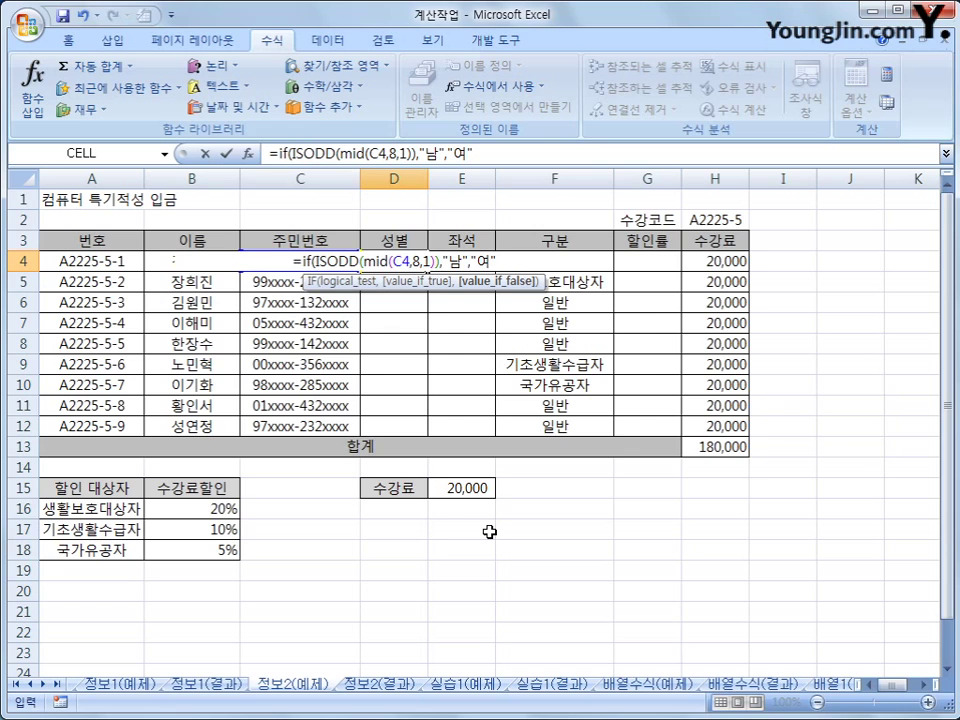
pyautogui.write(')')
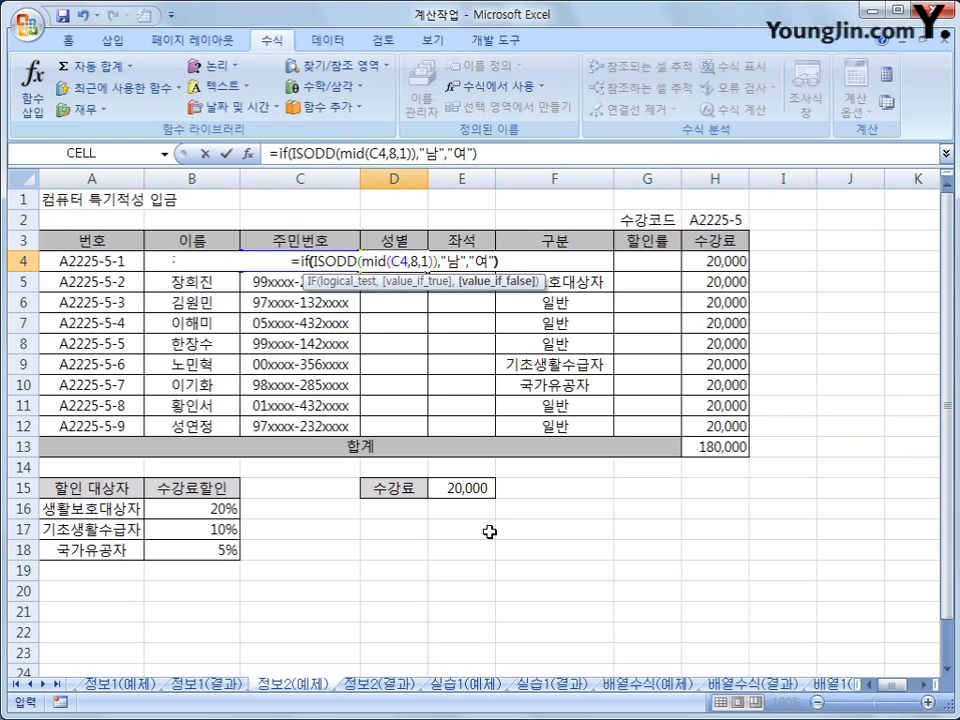
pyautogui.press('Return')
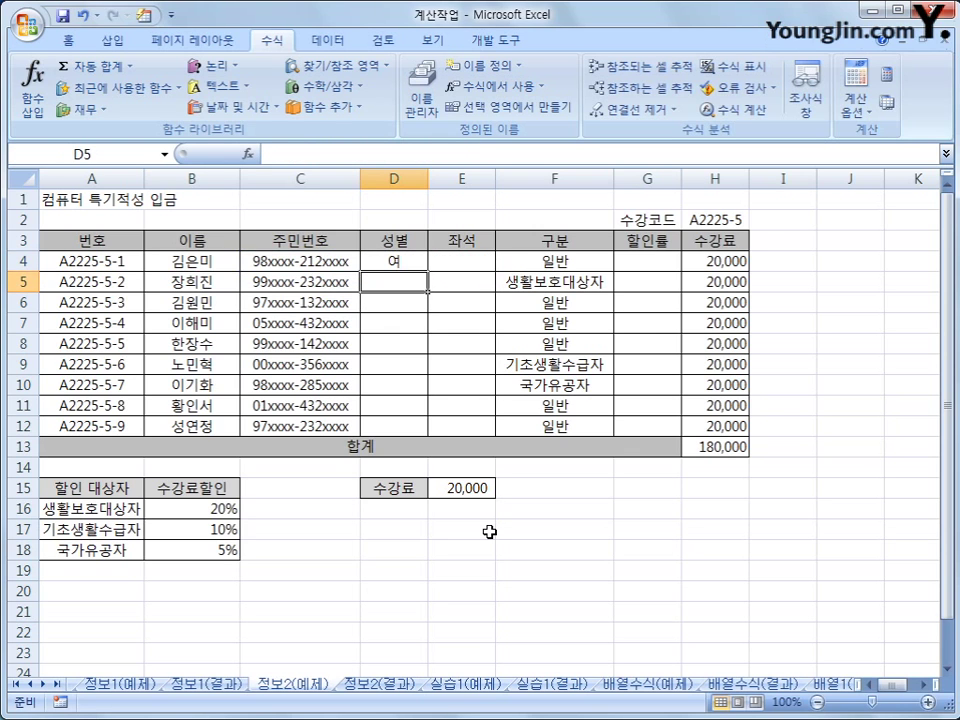
pyautogui.press('Up')
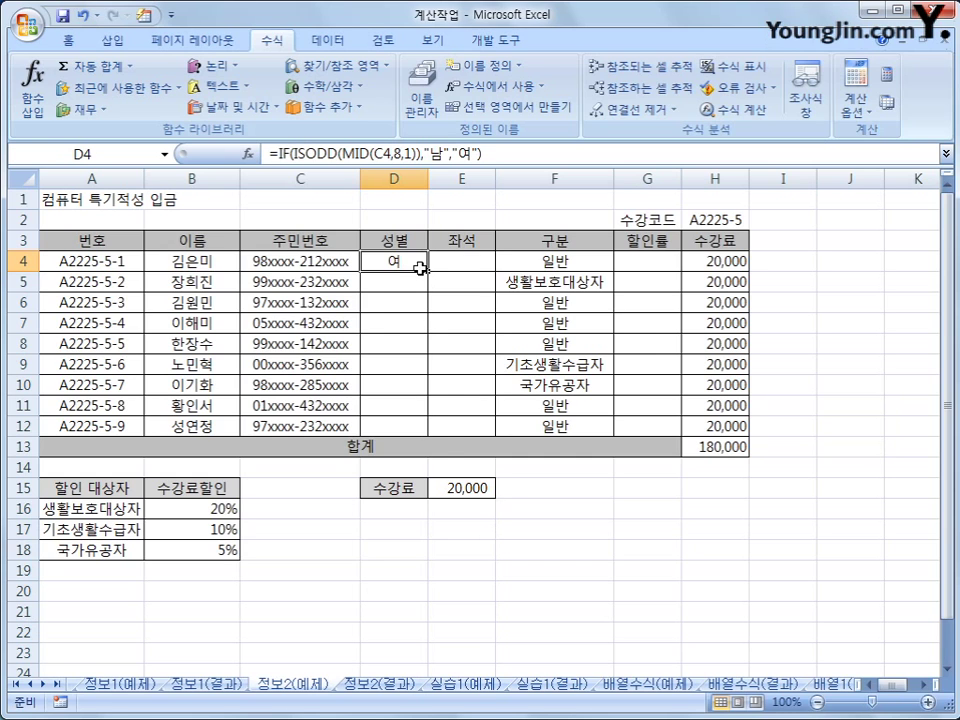
pyautogui.moveTo(428, 270); pyautogui.dragTo(436, 427)
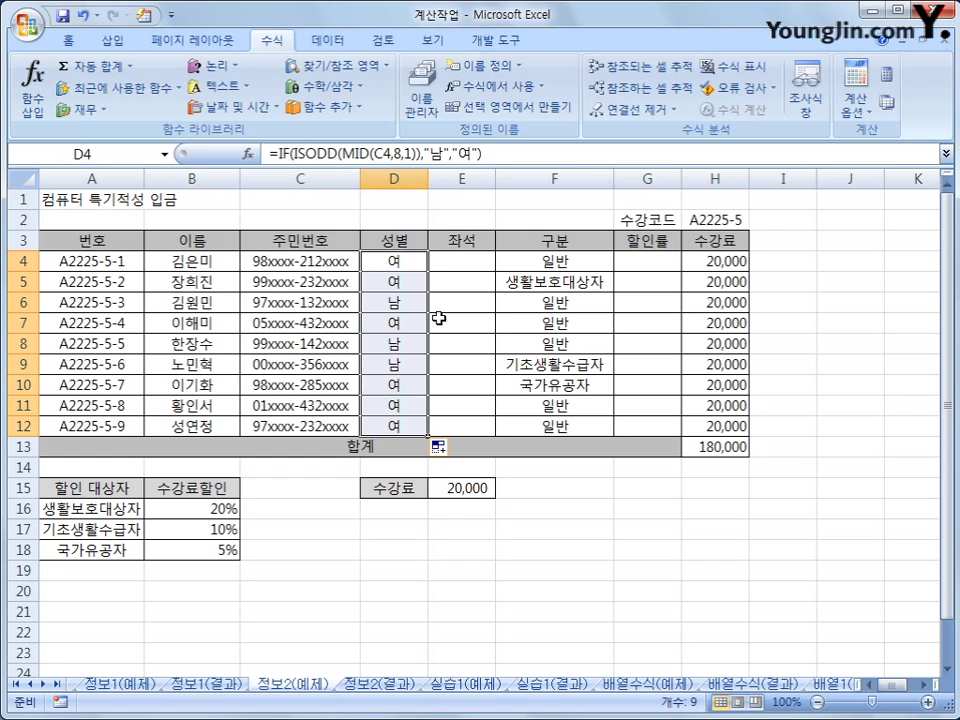
# Step: Start an IF formula in E4 under 좌석, with ISEVEN as its logical test
pyautogui.click(456, 266)
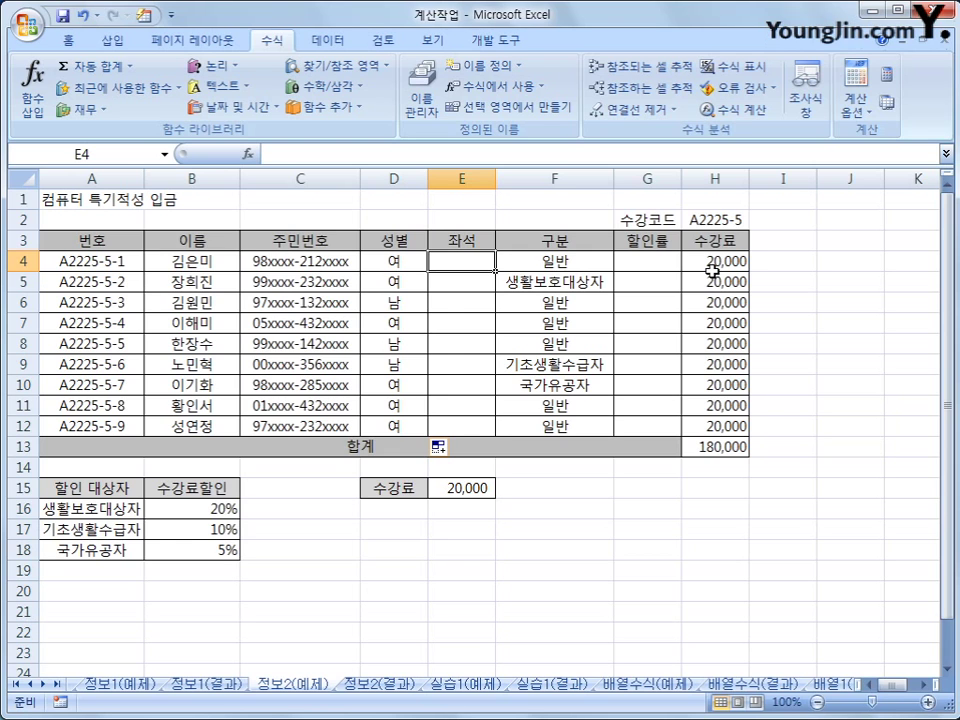
pyautogui.write('=ㅑㄹ')
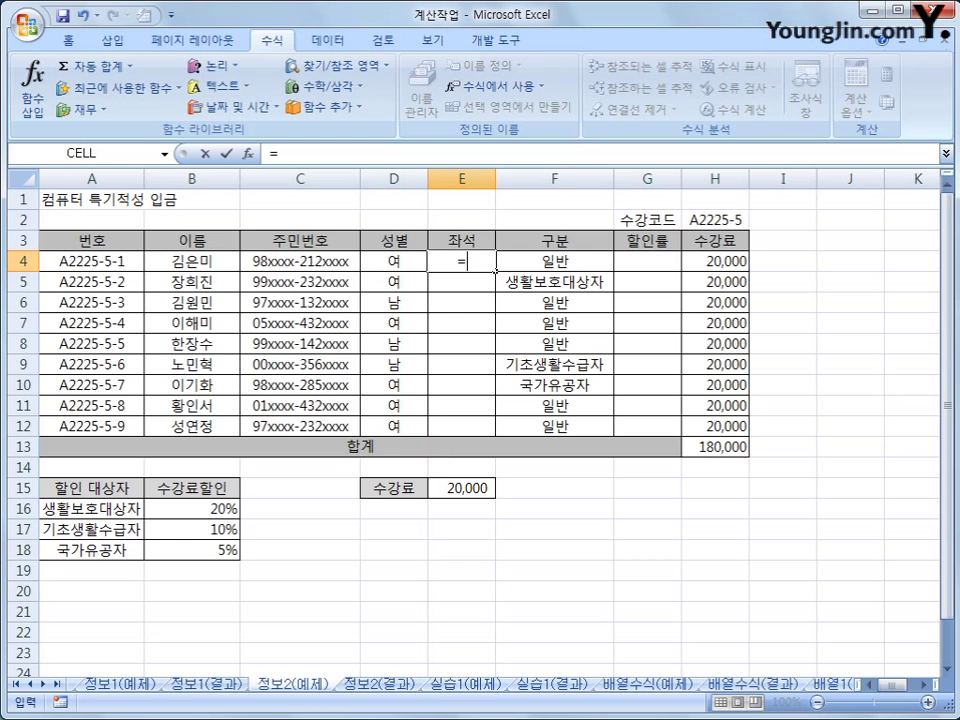
pyautogui.press('BackSpace')
pyautogui.press('BackSpace')
pyautogui.press('Hangul')
pyautogui.write('if(is')
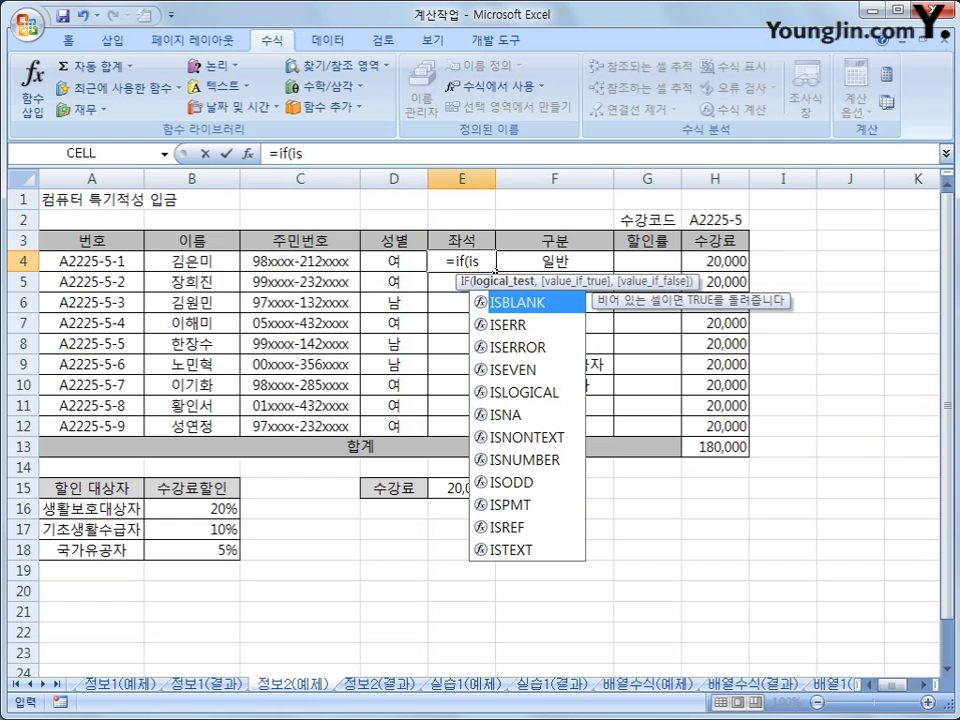
pyautogui.write('e')
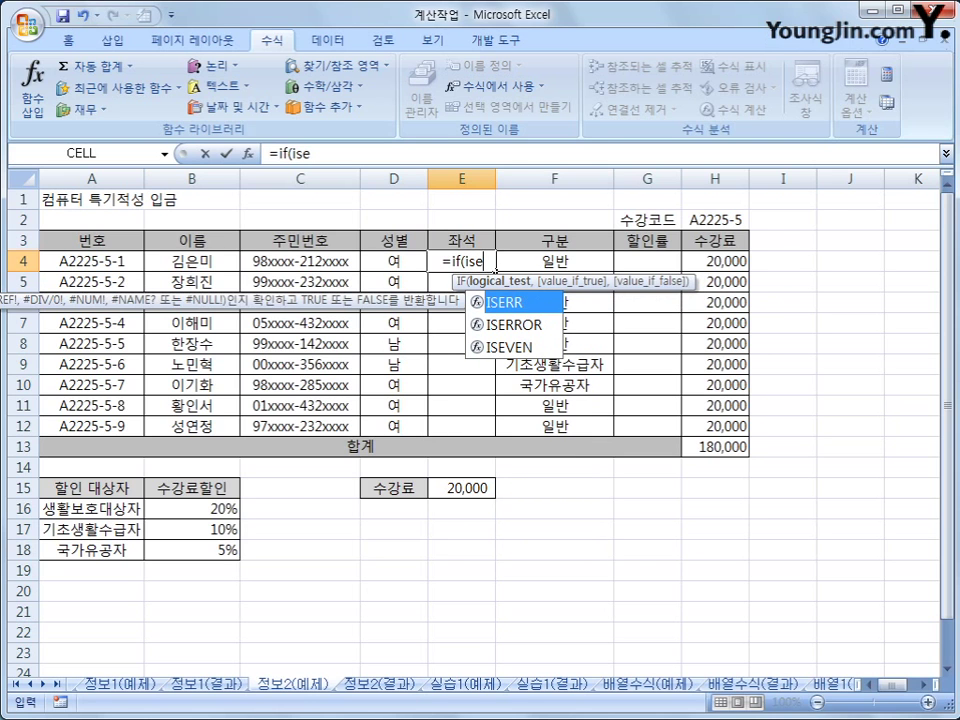
pyautogui.press('Down')
pyautogui.press('Down')
pyautogui.press('Tab')
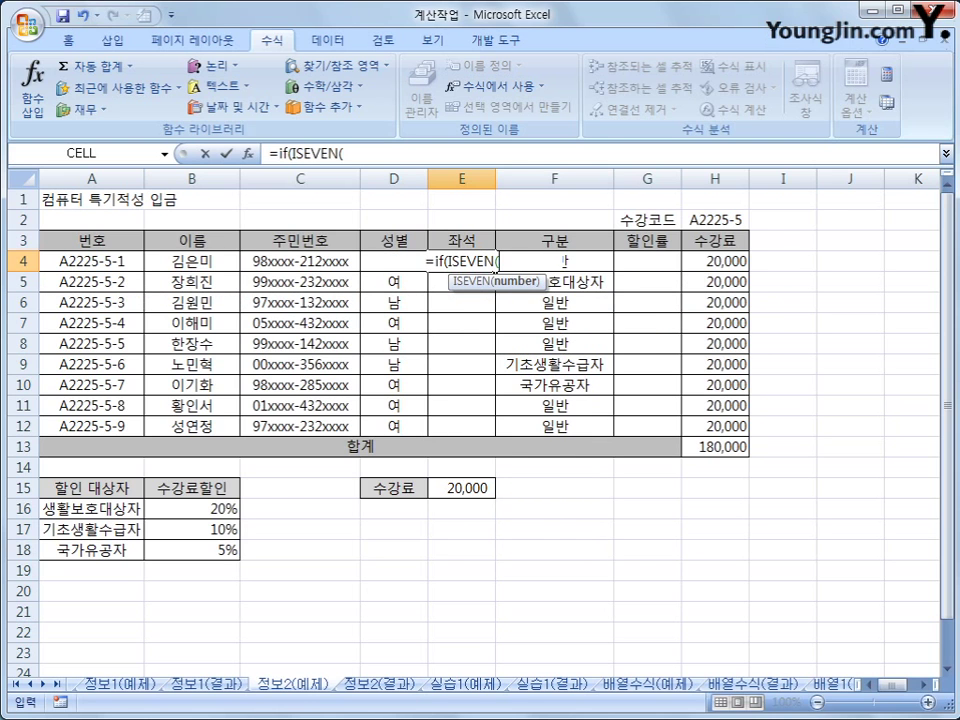
# Step: Complete the ISEVEN test in E4 with LEFT(C4,2) to check the first two digits of the 주민번호
pyautogui.write('left(')
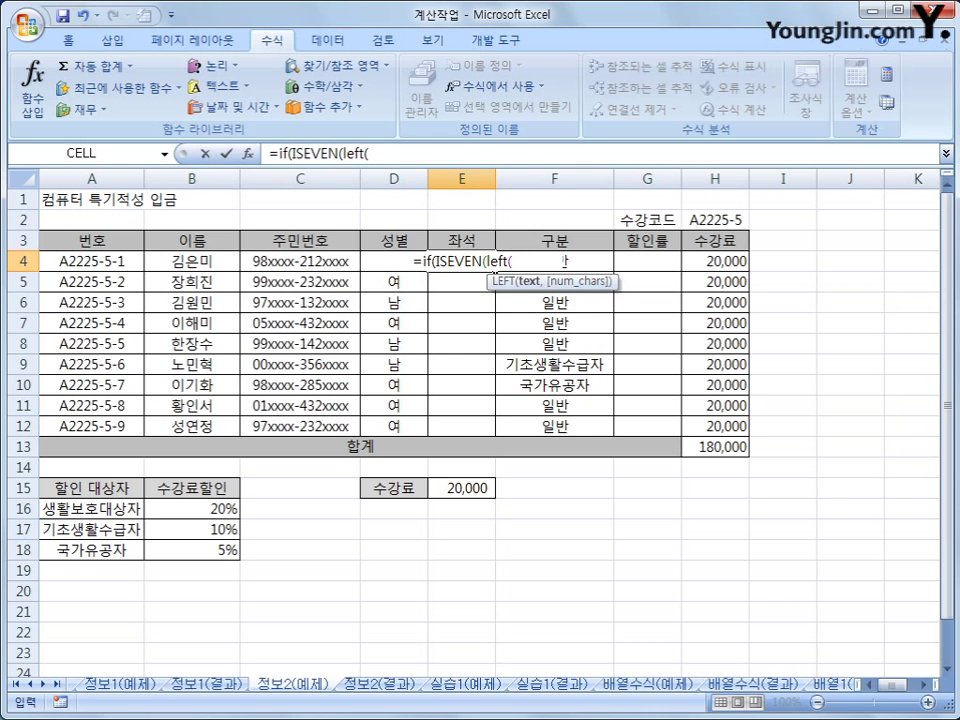
pyautogui.press('Left')
pyautogui.press('Left')
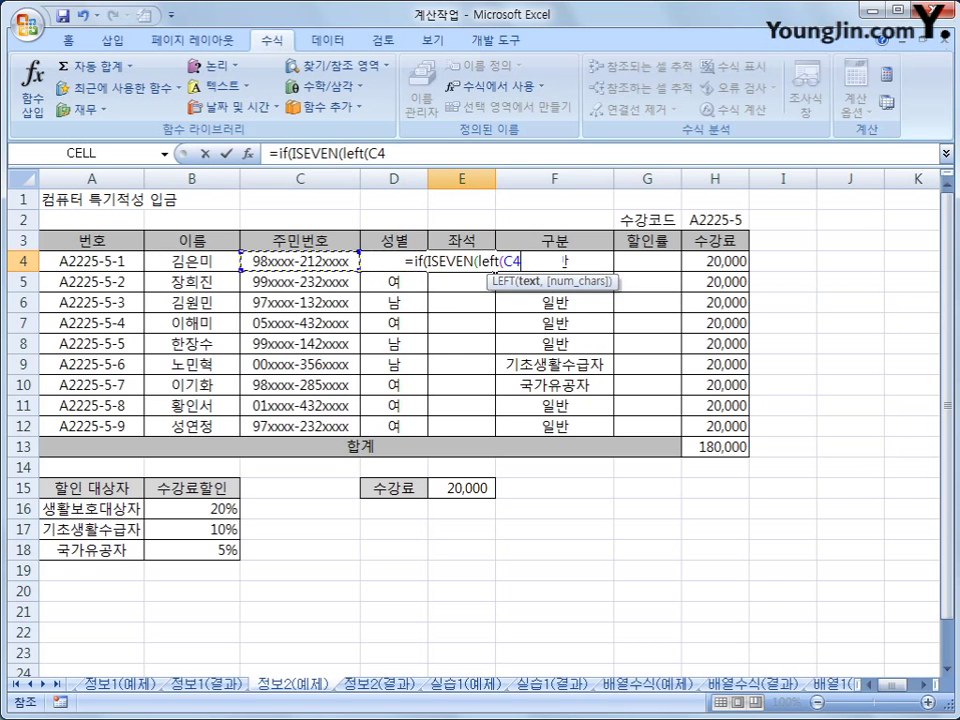
pyautogui.write(',2)')
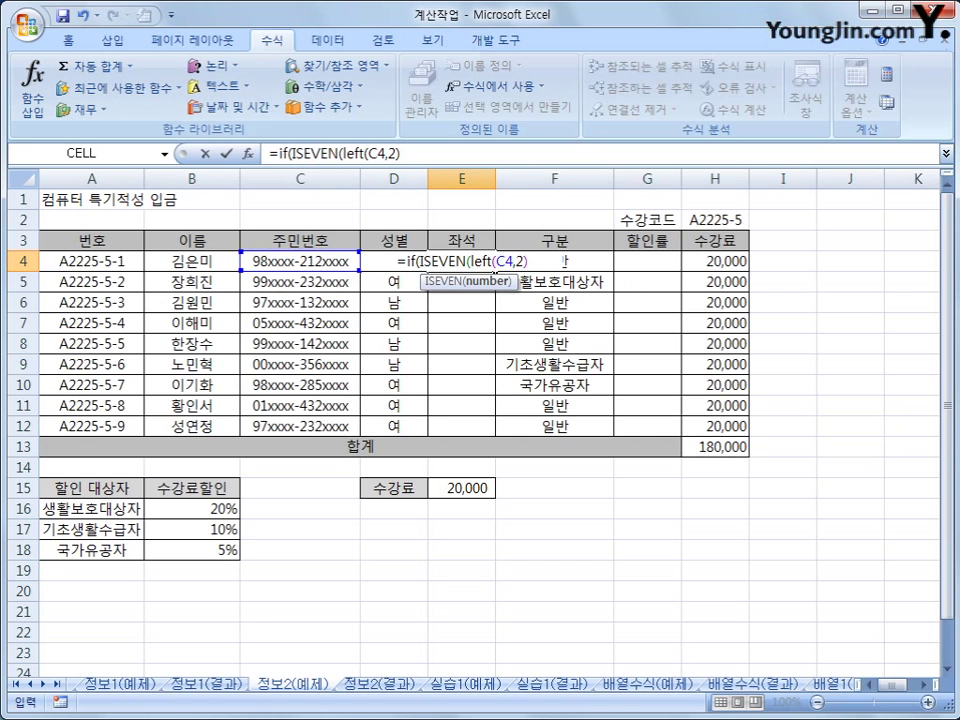
pyautogui.write(')')
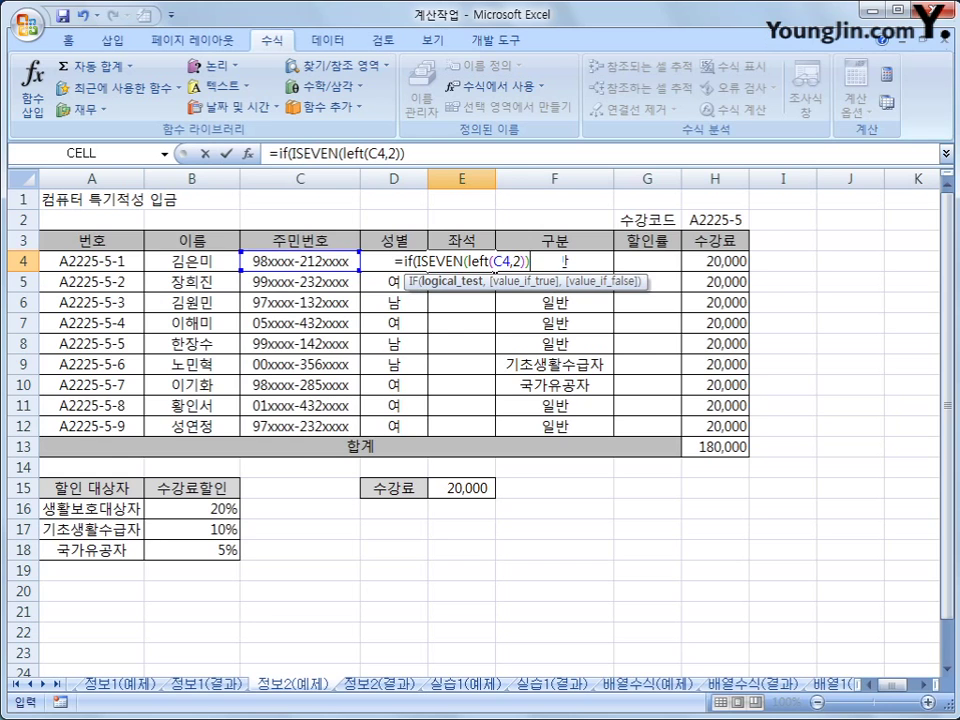
# Step: Finish the E4 formula with "2분단" if true and "1분단" if false, and fill it down to E12
pyautogui.write(',')
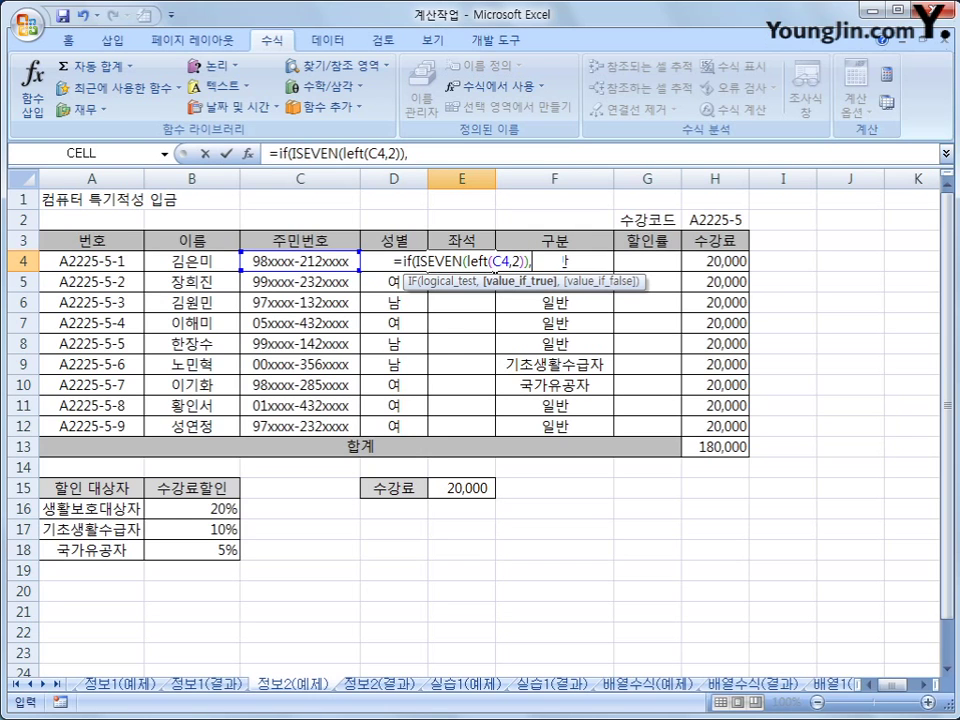
pyautogui.write('"')
pyautogui.write('2분단')
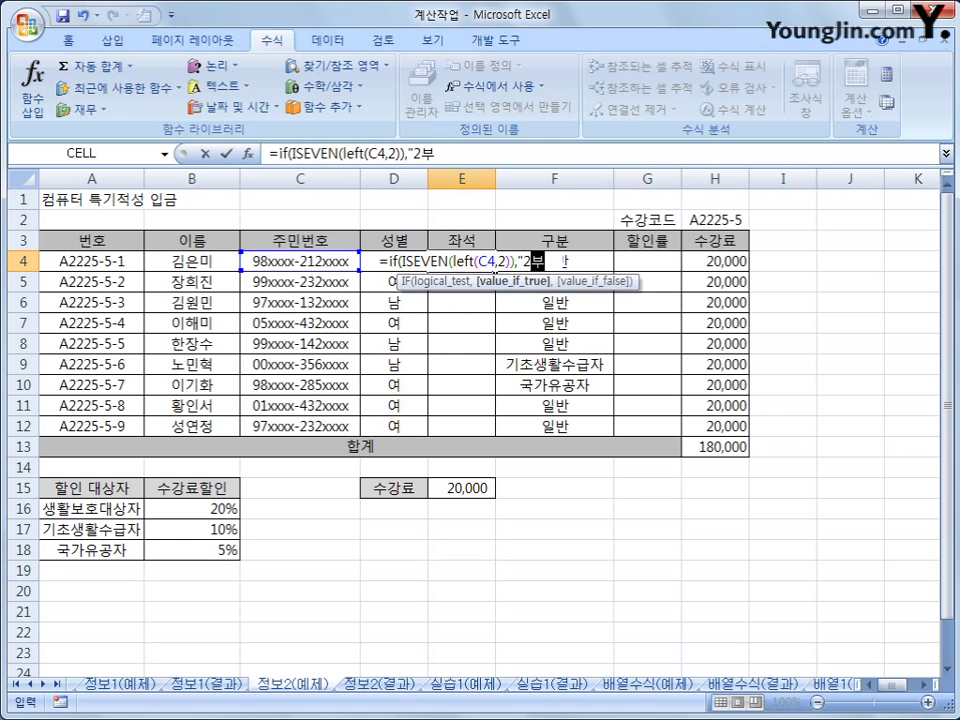
pyautogui.write('",')
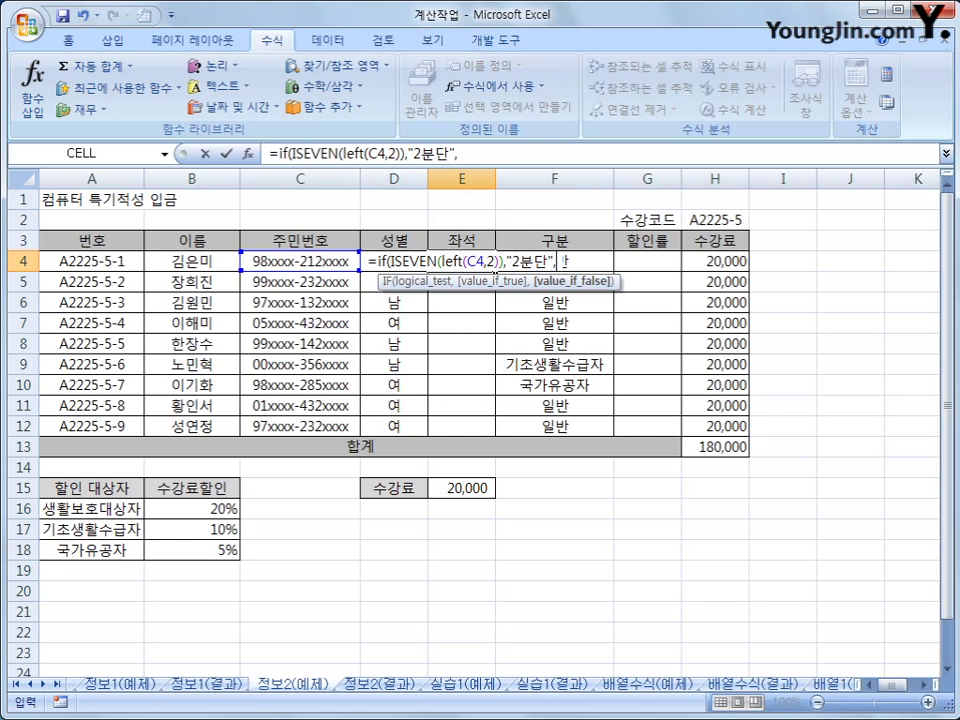
pyautogui.write('"1분ㄷ')
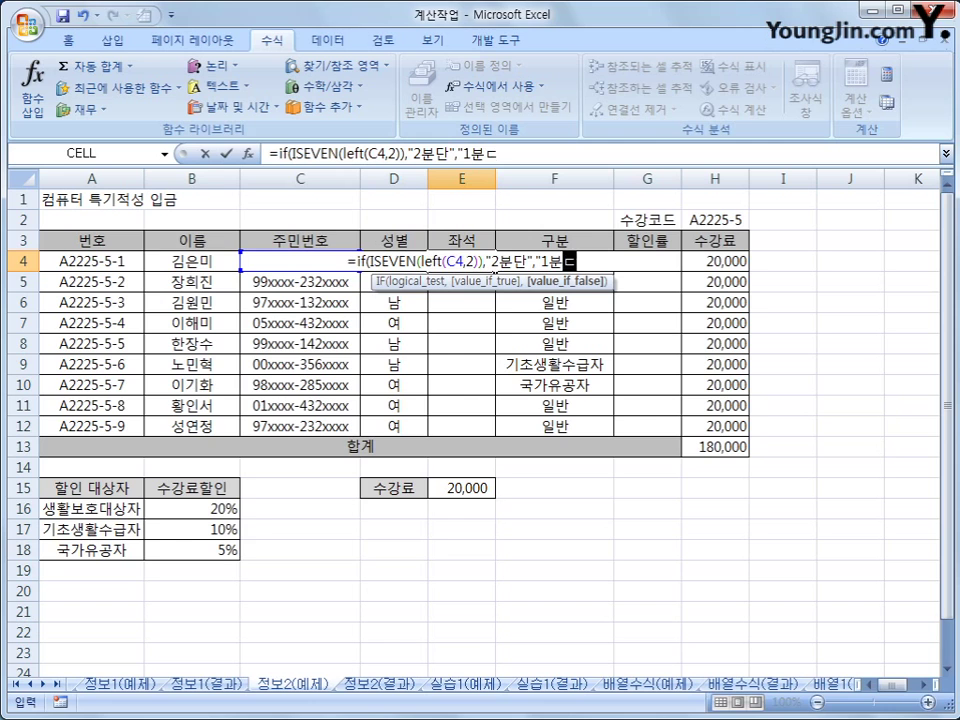
pyautogui.write('ㅏㄴ"')
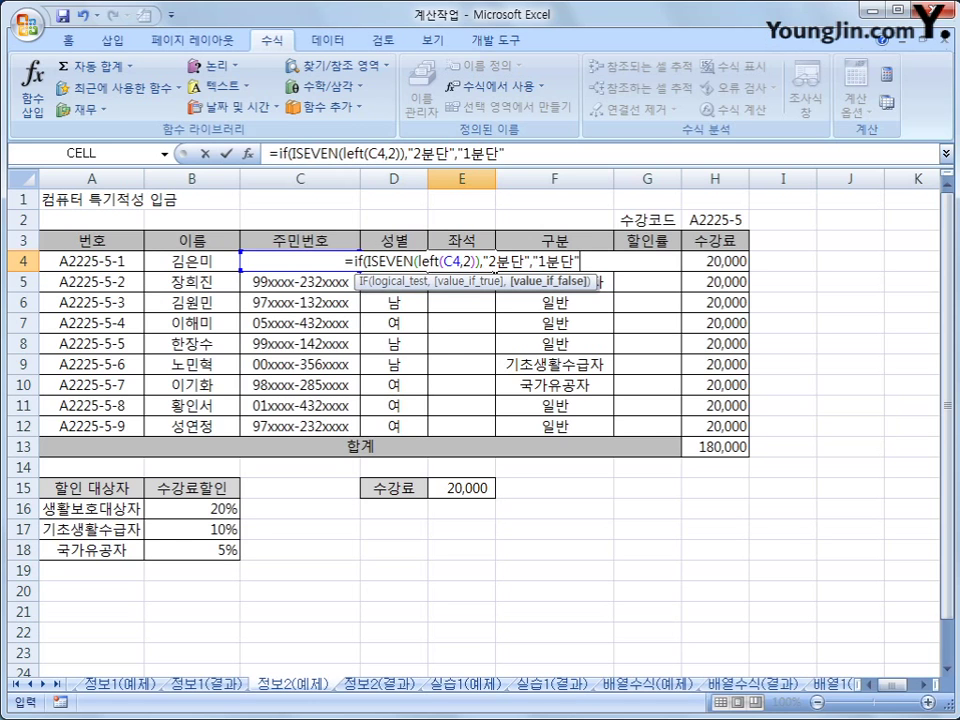
pyautogui.write(')')
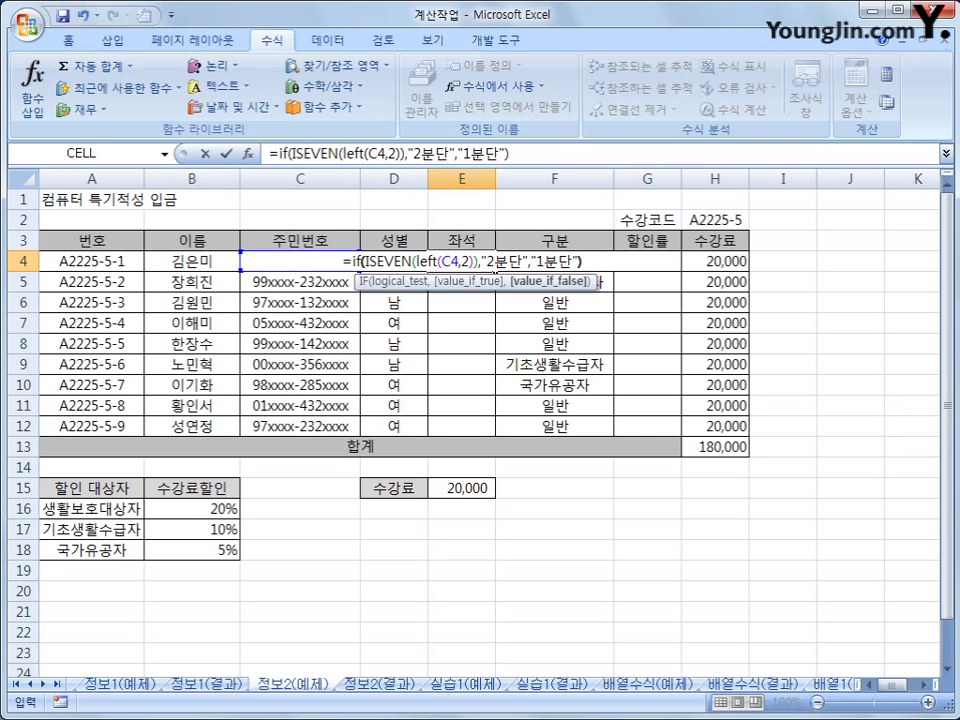
pyautogui.press('Return')
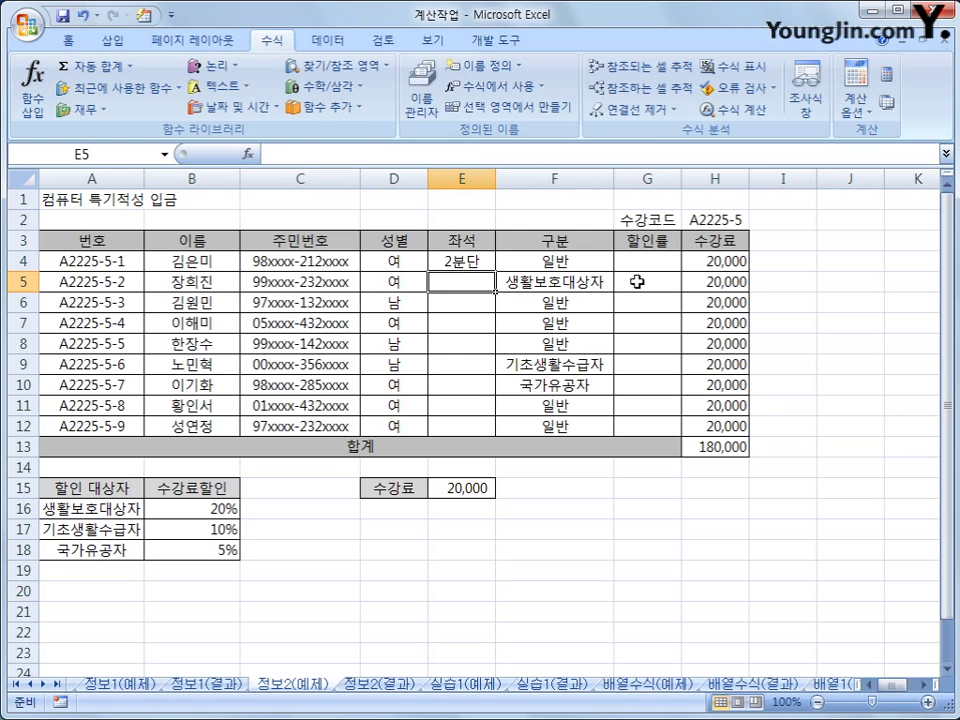
pyautogui.click(452, 260)
pyautogui.moveTo(494, 270); pyautogui.dragTo(492, 446)
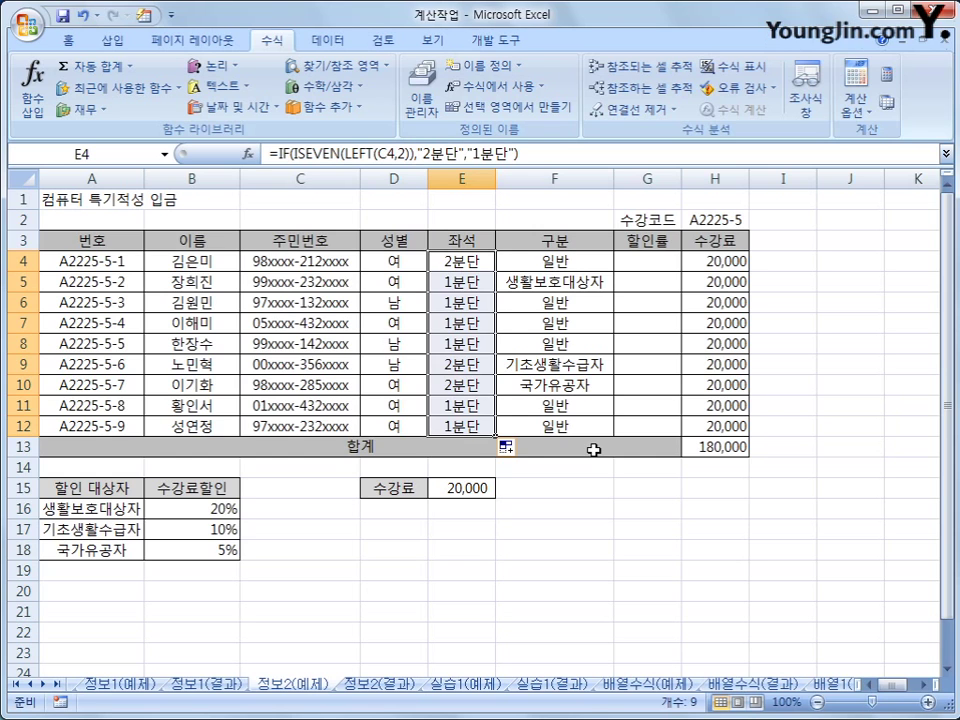
# Step: Insert a VLOOKUP function in G4 under 할인률, with F4 as its lookup value
pyautogui.click(663, 261)
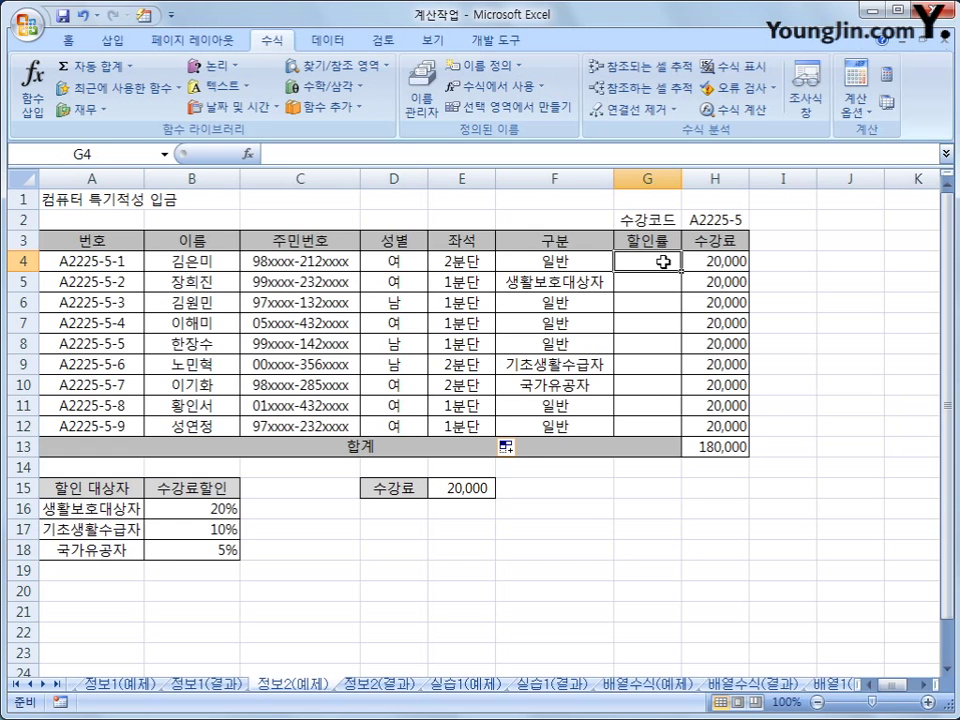
pyautogui.click(610, 260)
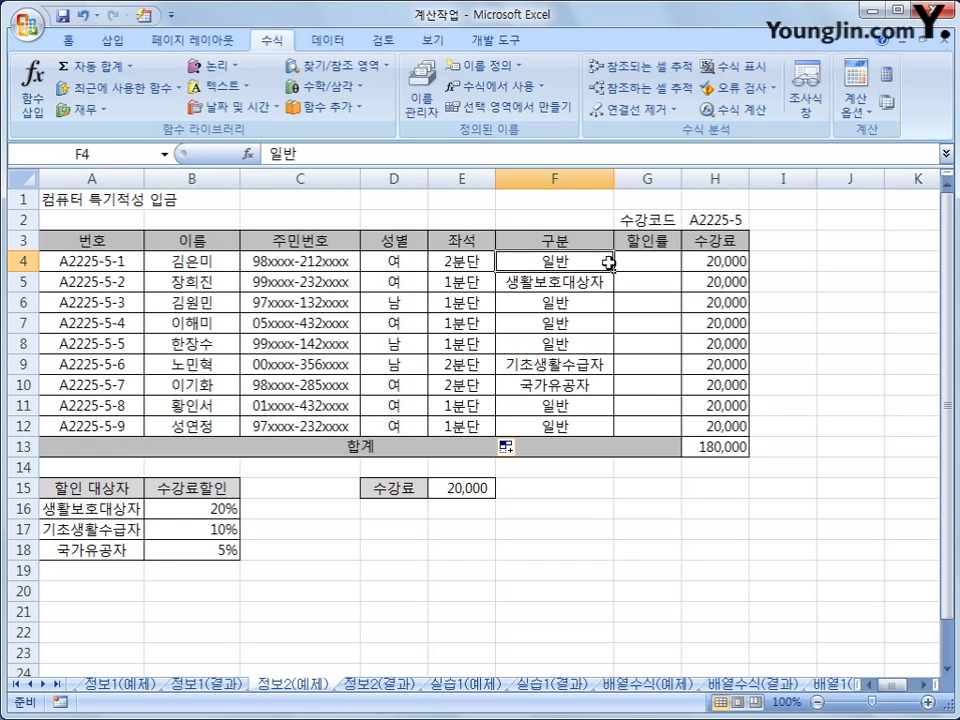
pyautogui.moveTo(134, 510); pyautogui.dragTo(198, 553)
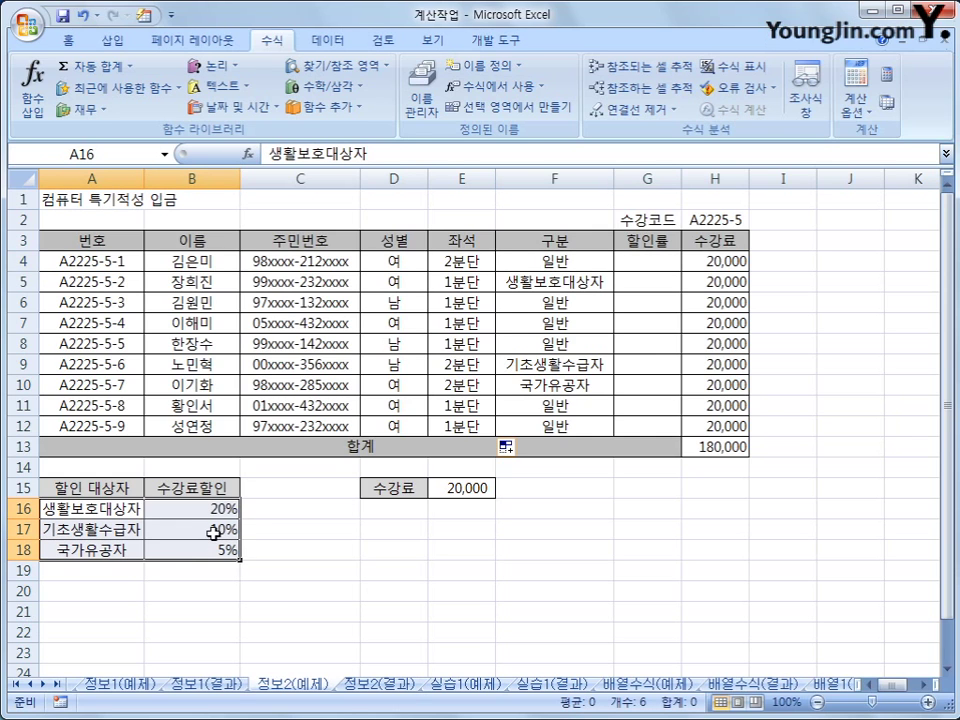
pyautogui.click(644, 260)
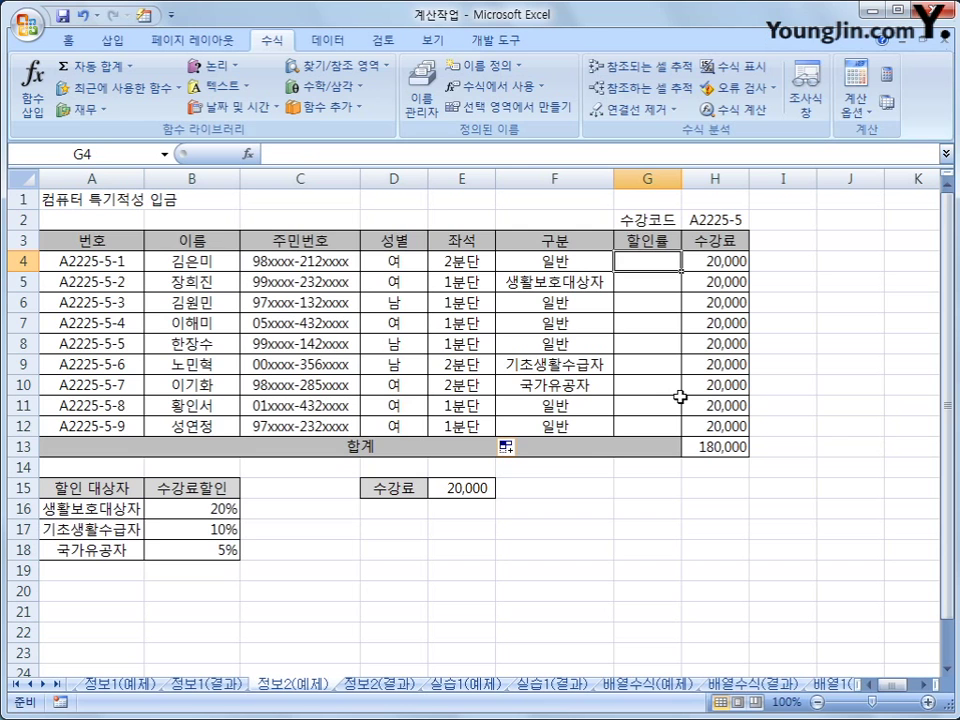
pyautogui.click(370, 68)
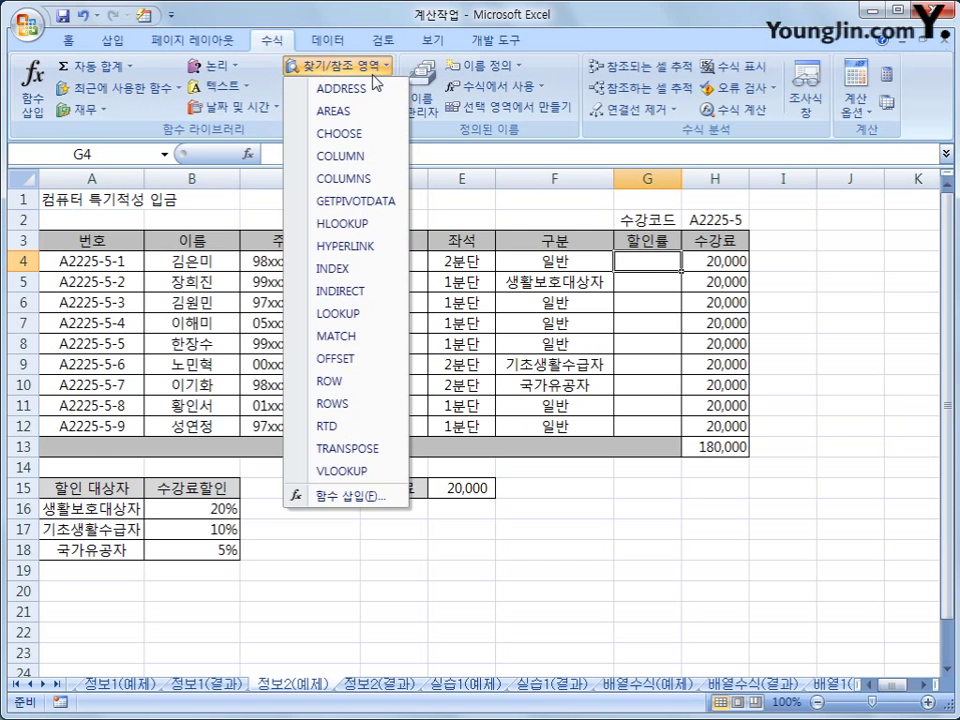
pyautogui.click(360, 481)
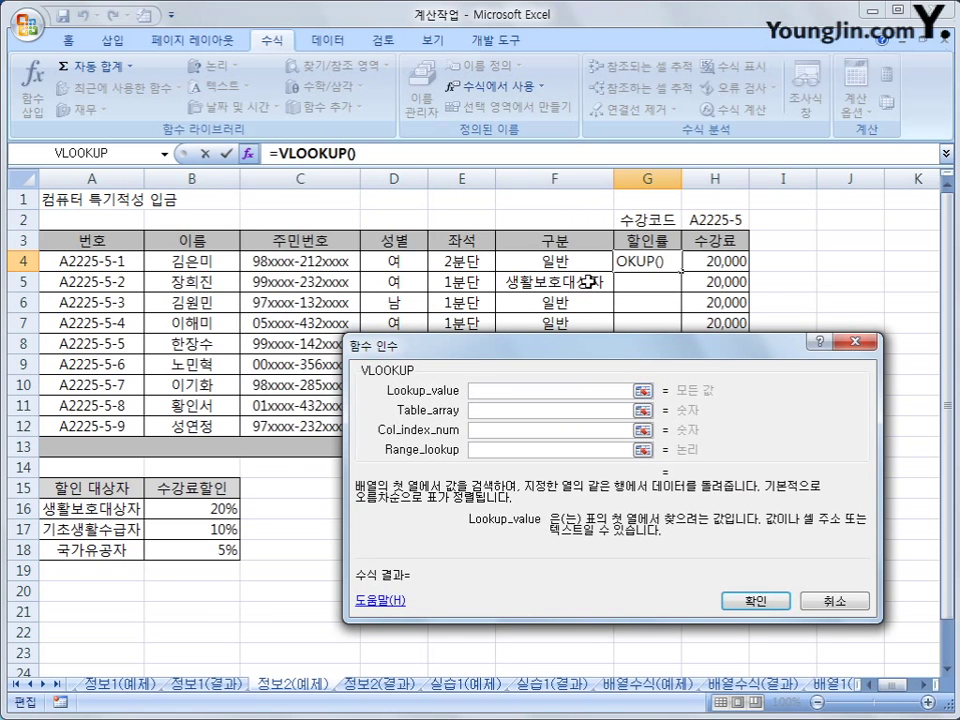
pyautogui.click(585, 262)
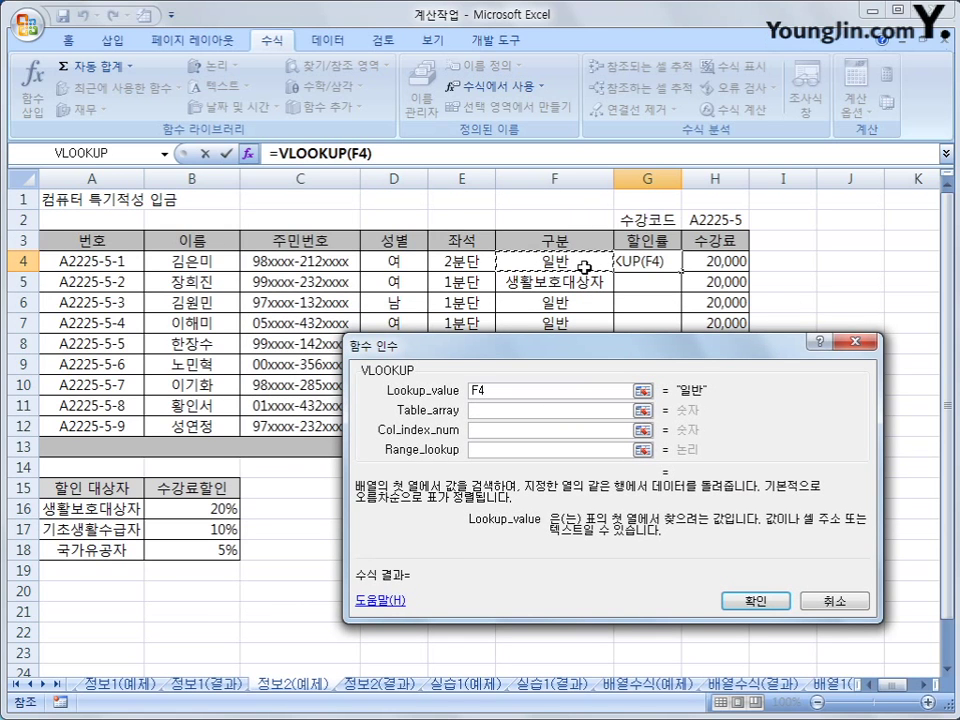
# Step: Set the VLOOKUP table array to the discount table as the absolute range $A$16:$B$18
pyautogui.click(525, 410)
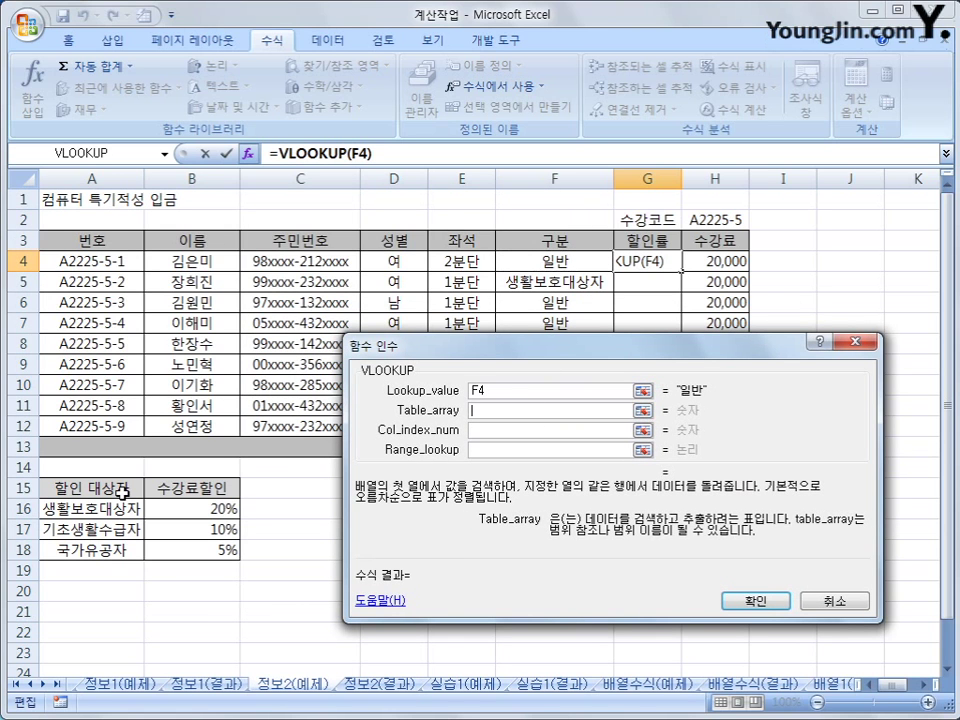
pyautogui.moveTo(94, 508); pyautogui.dragTo(185, 550)
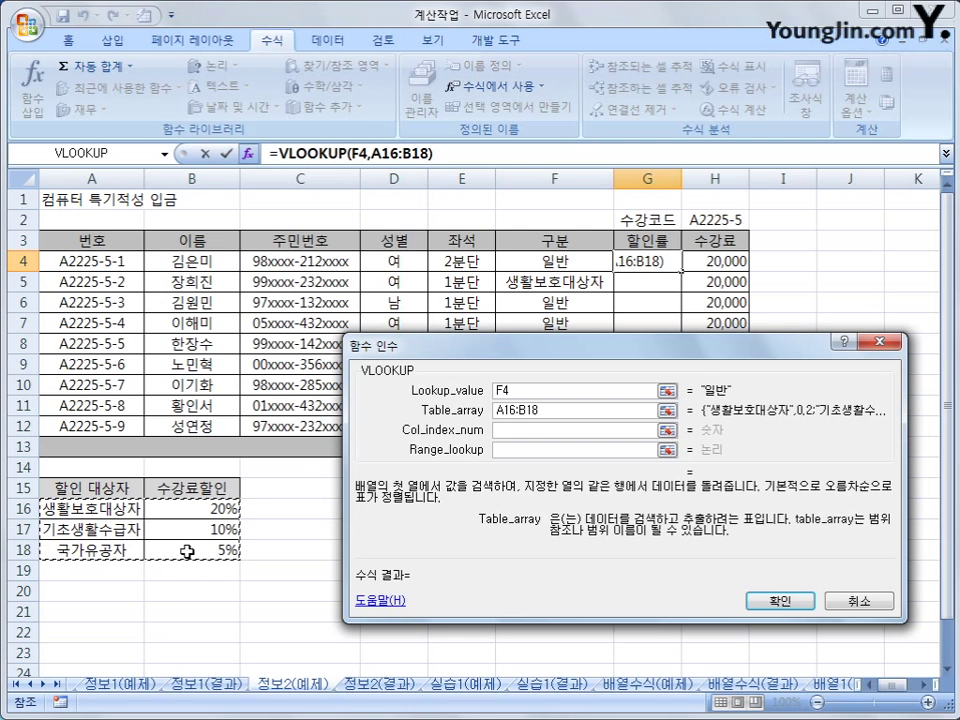
pyautogui.press('F4')
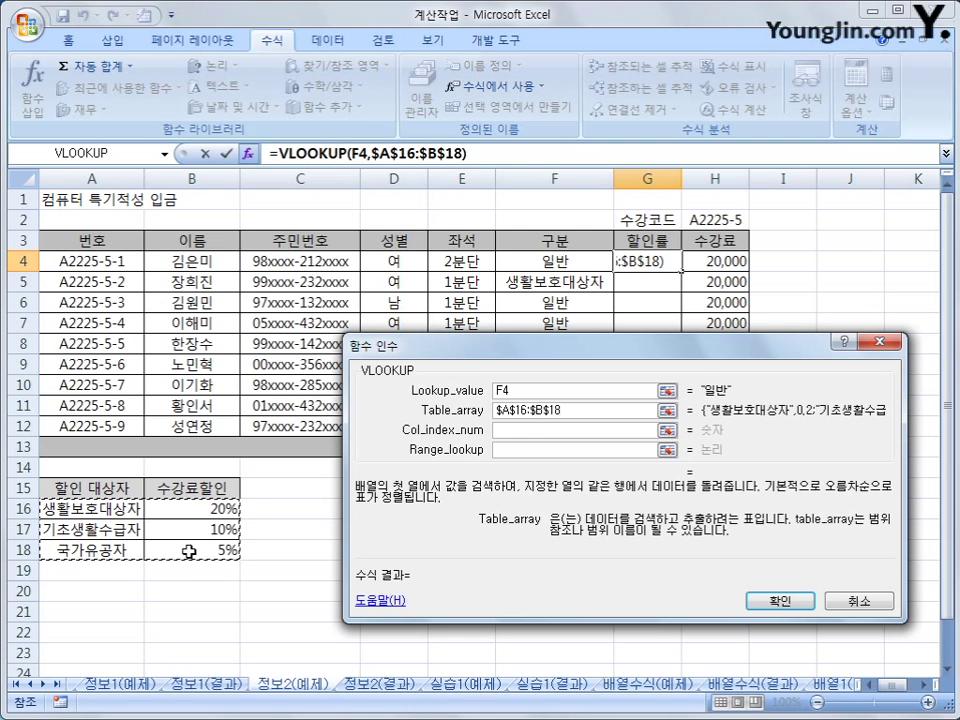
# Step: Complete the G4 VLOOKUP with column index 2 and range lookup 0, and fill it down to G12
pyautogui.click(497, 430)
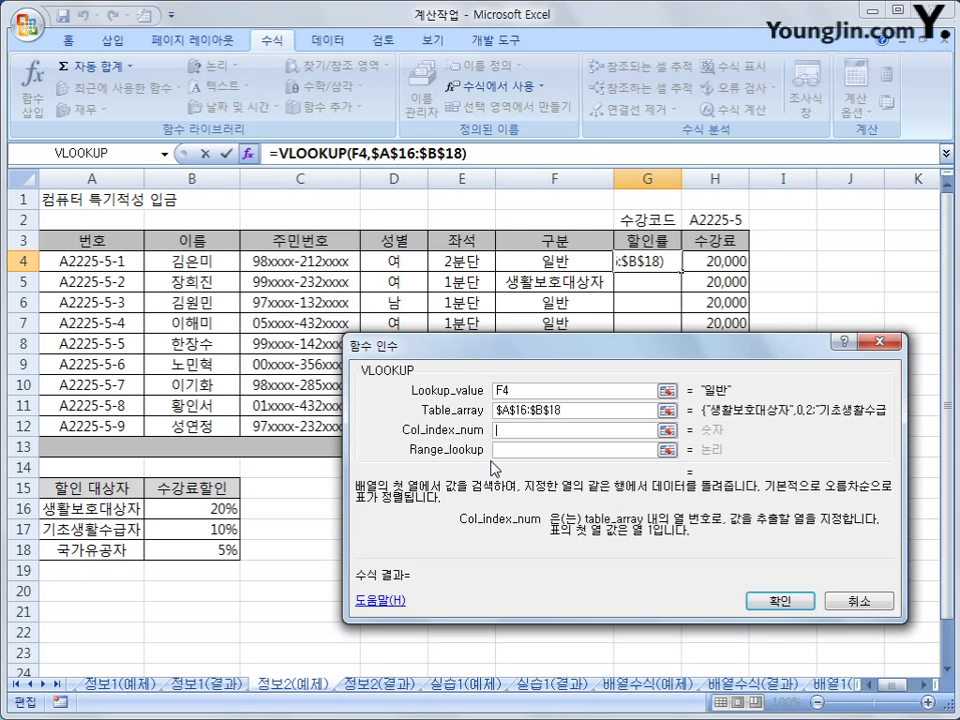
pyautogui.write('2')
pyautogui.click(505, 450)
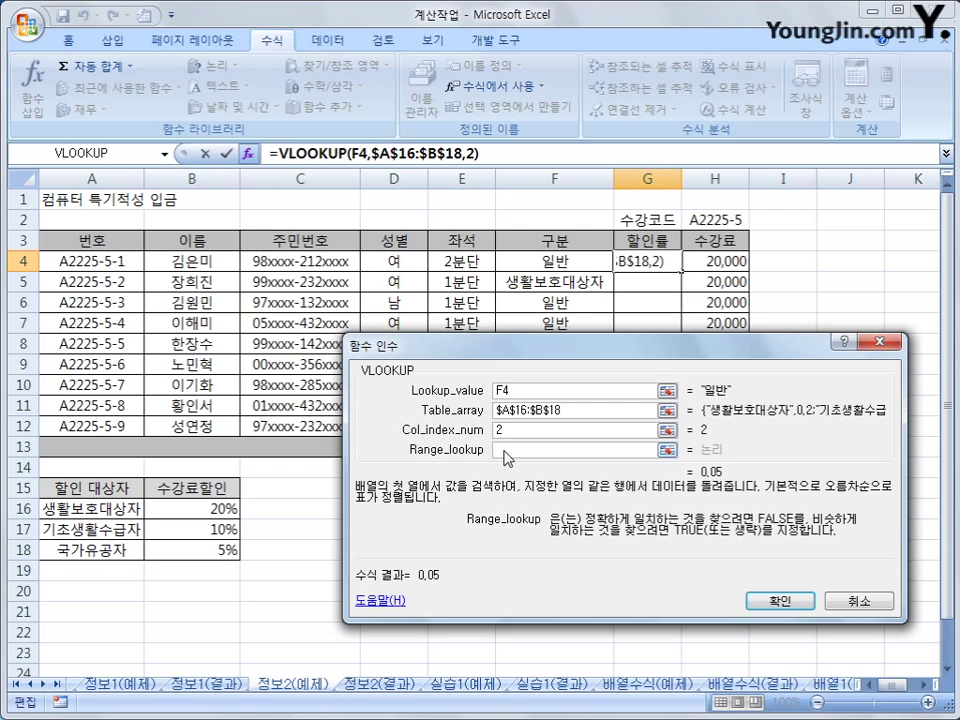
pyautogui.write('0')
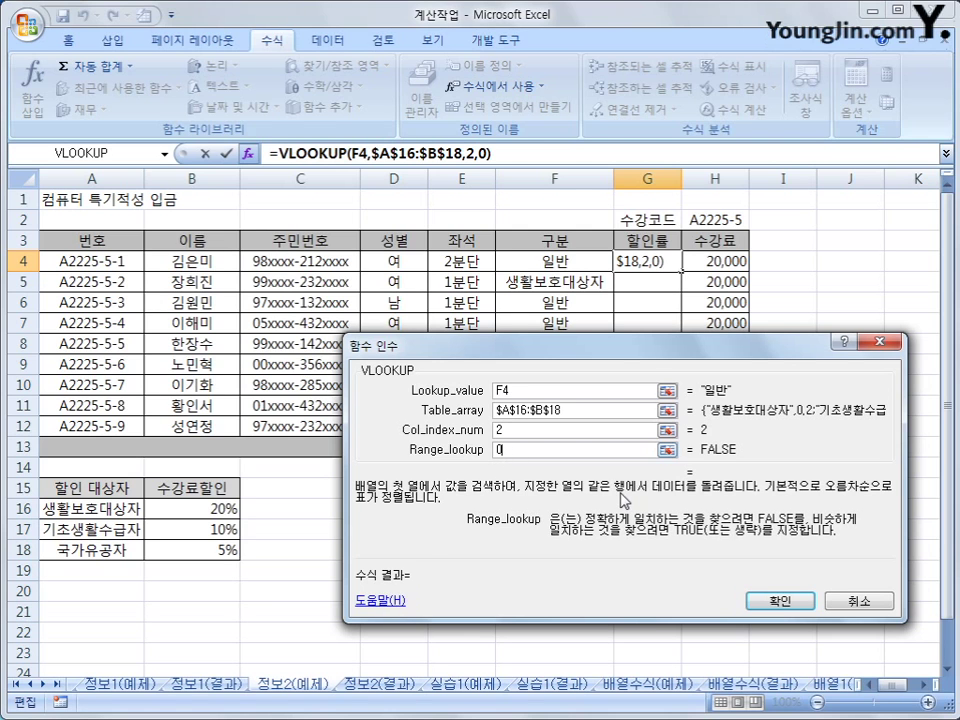
pyautogui.click(777, 601)
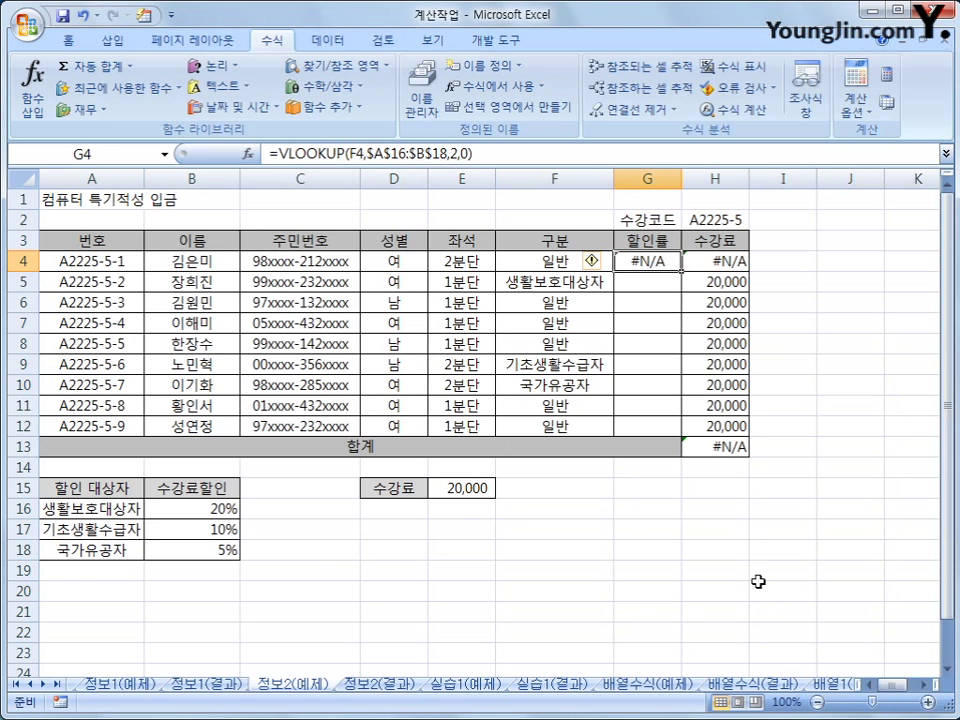
pyautogui.moveTo(682, 270); pyautogui.dragTo(674, 428)
# Step: Examine the 할인률 results in G4, G5, G9 and G10 against the 구분 values of their rows
pyautogui.click(645, 281)
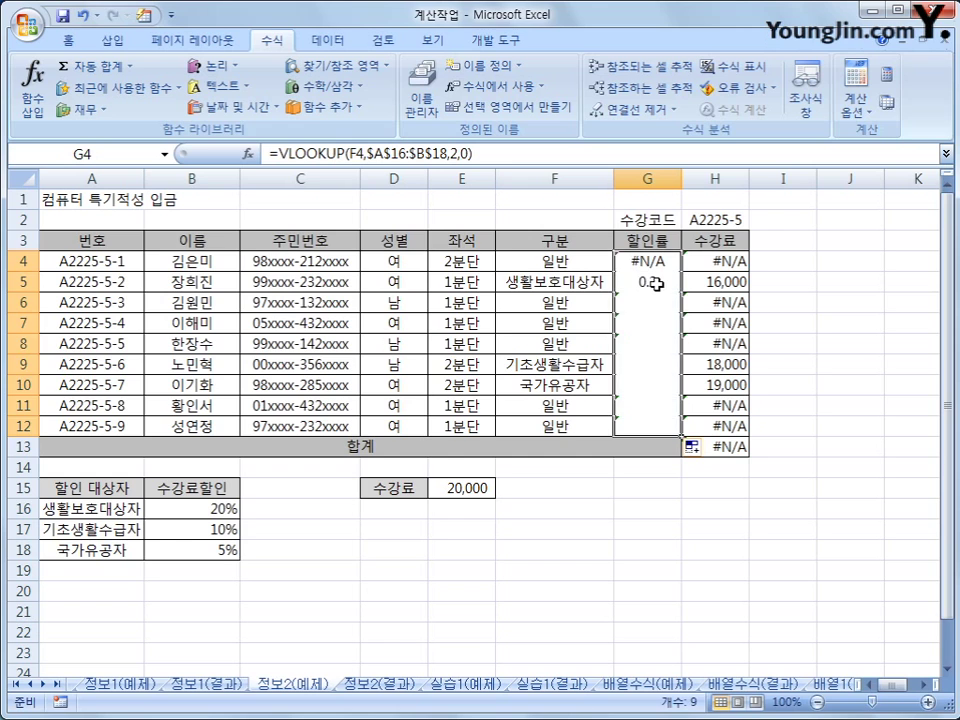
pyautogui.click(662, 364)
pyautogui.click(654, 383)
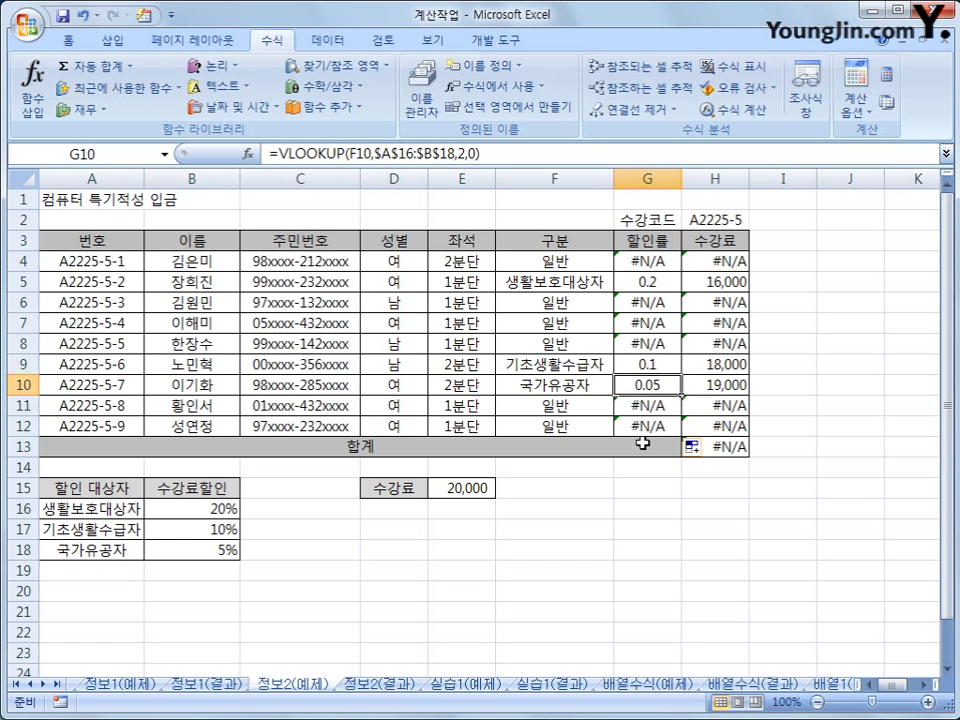
pyautogui.click(645, 261)
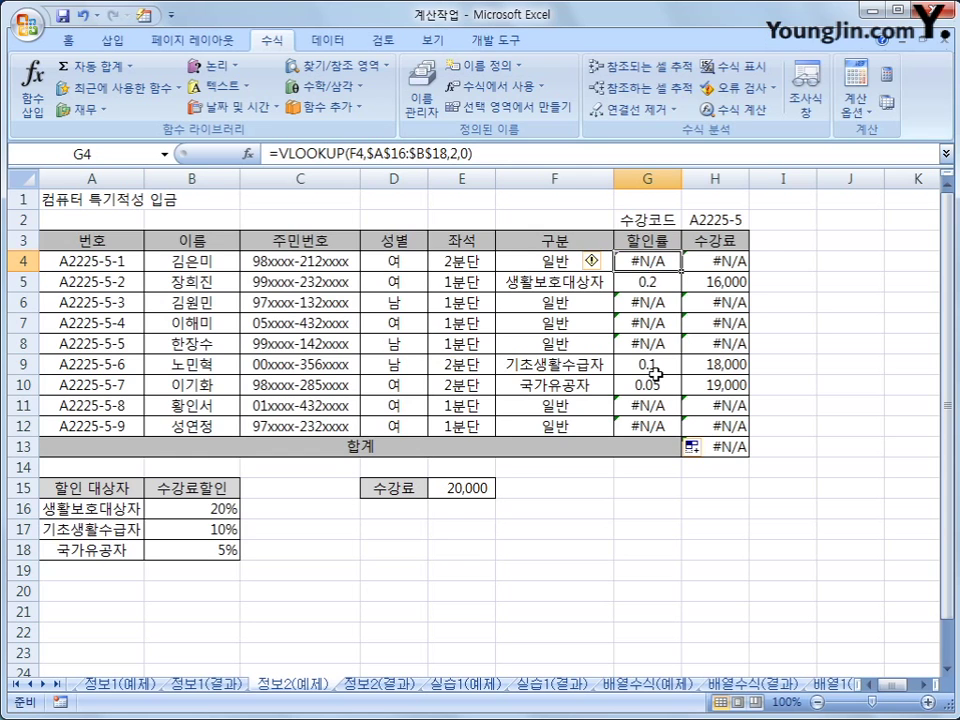
pyautogui.click(675, 281)
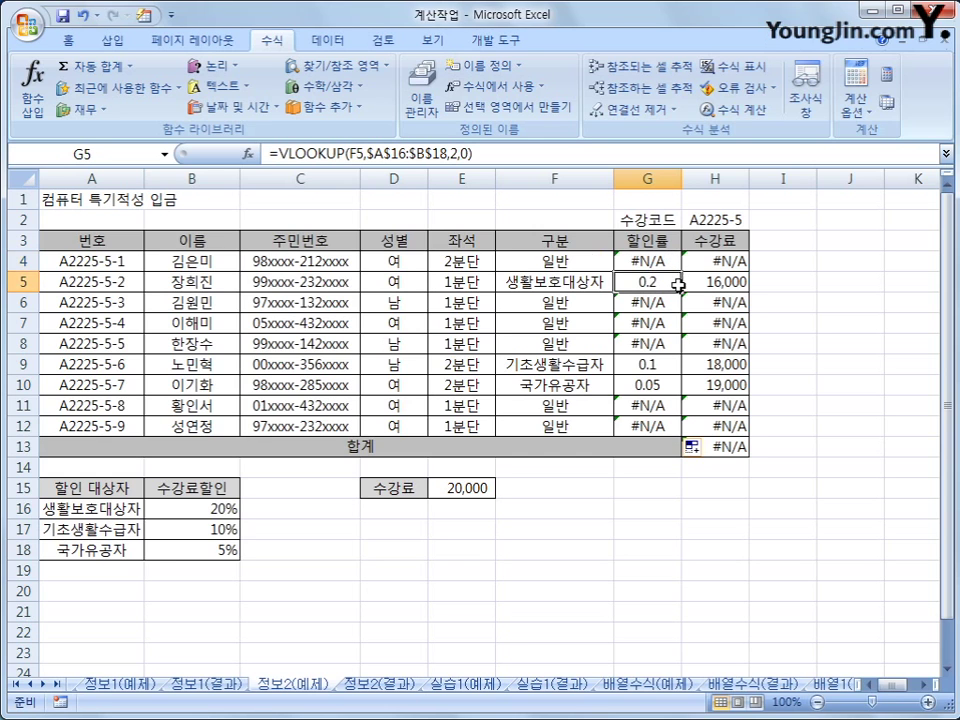
pyautogui.click(671, 362)
pyautogui.click(672, 381)
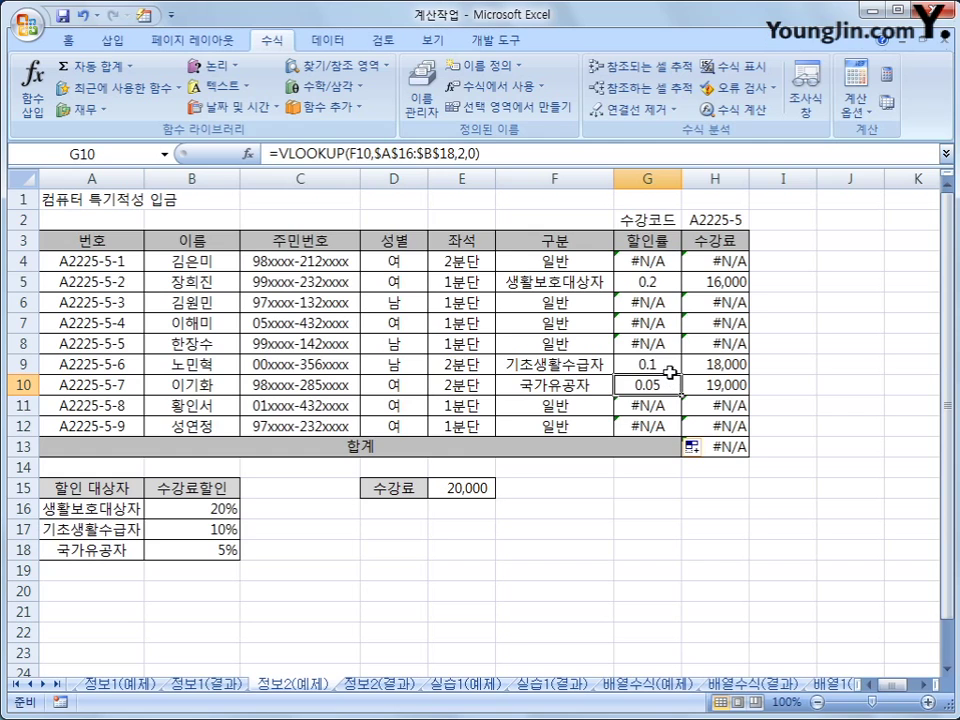
pyautogui.click(669, 368)
pyautogui.click(663, 282)
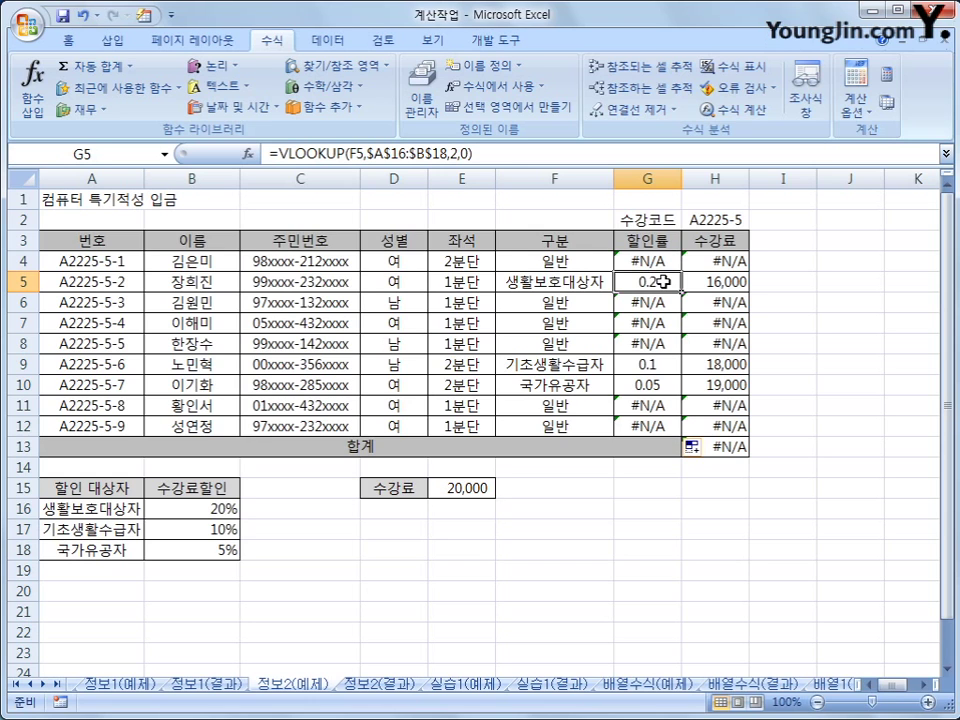
# Step: Wrap the VLOOKUP in G4 in an IF function whose logical test is TYPE of the VLOOKUP equal to 1
pyautogui.click(667, 256)
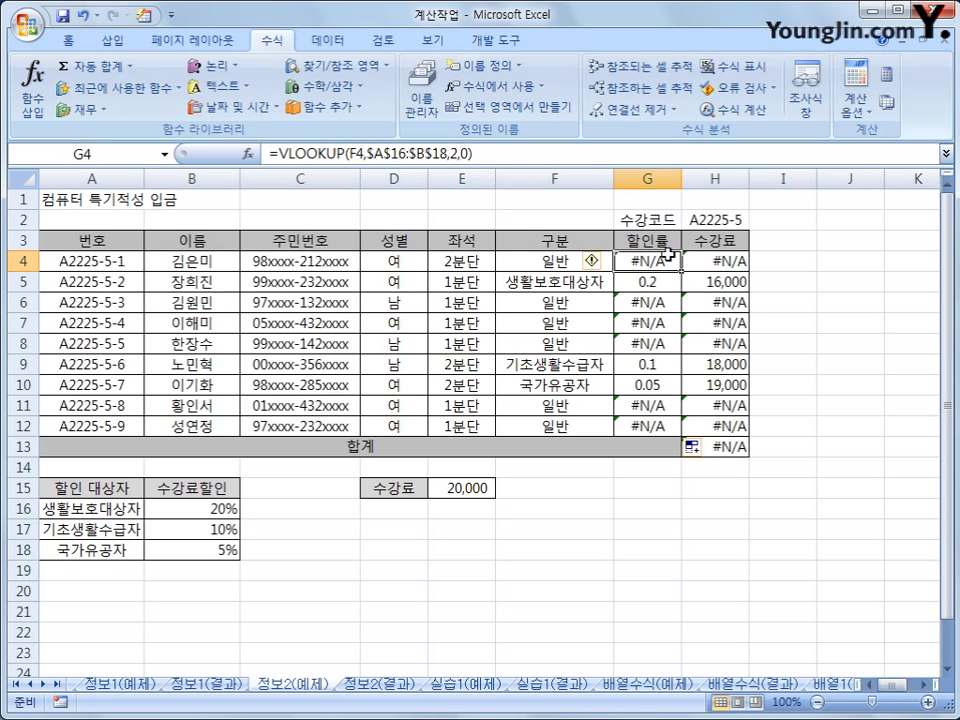
pyautogui.click(278, 153)
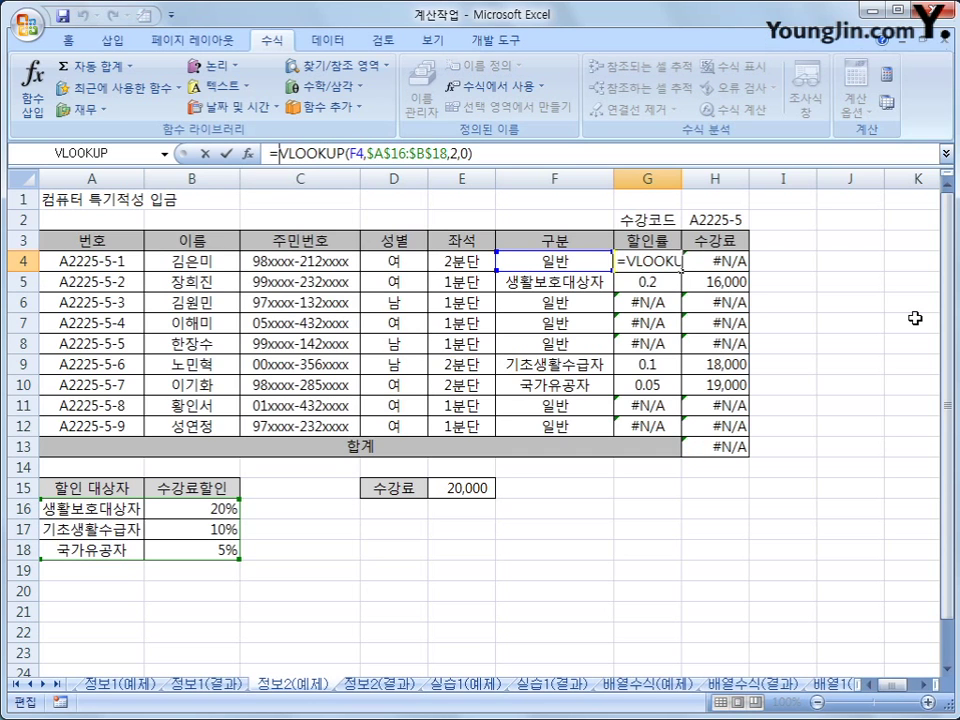
pyautogui.write('if(t')
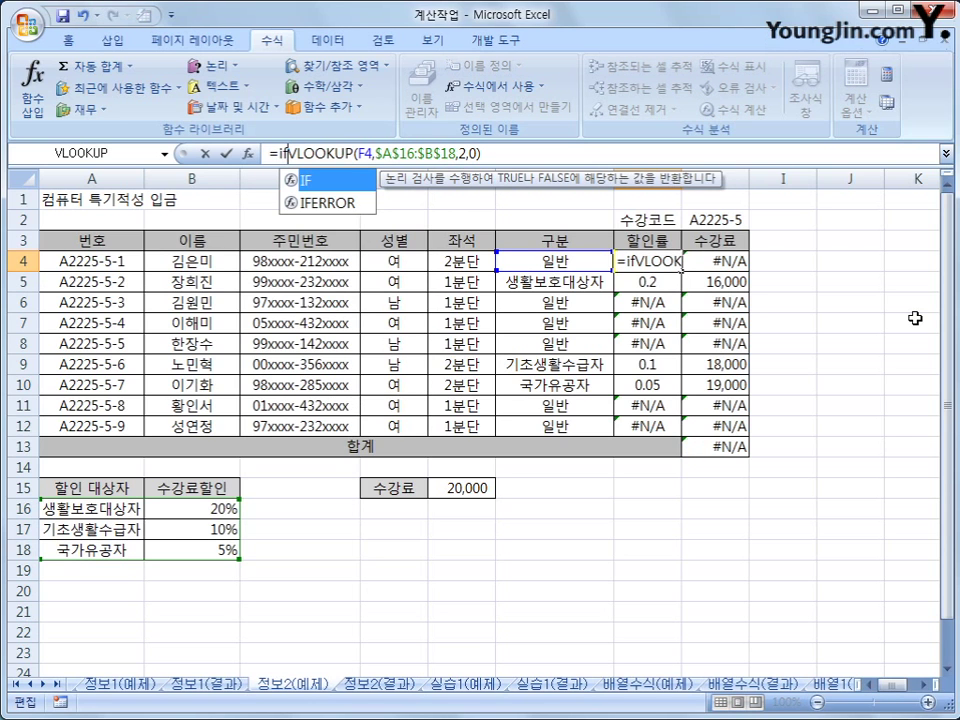
pyautogui.write('ype')
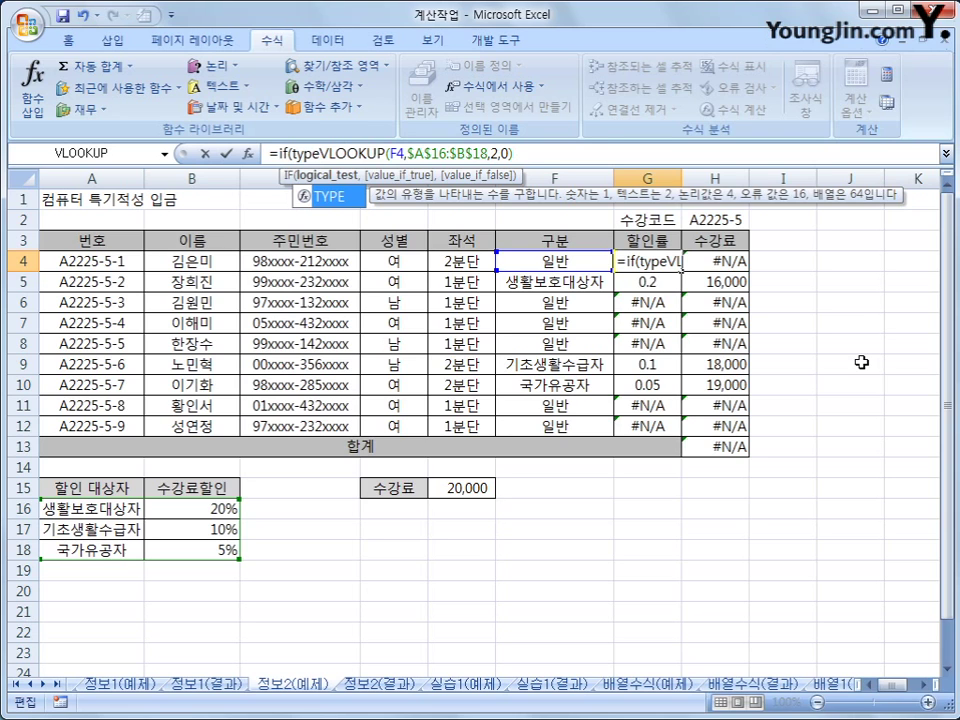
pyautogui.press('Tab')
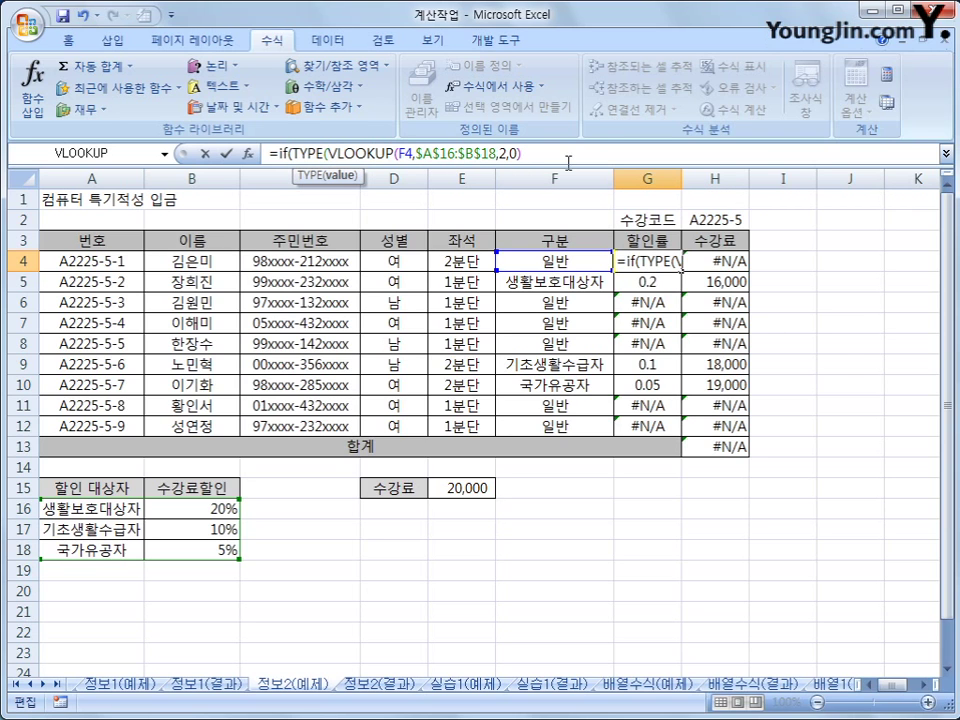
pyautogui.write(')')
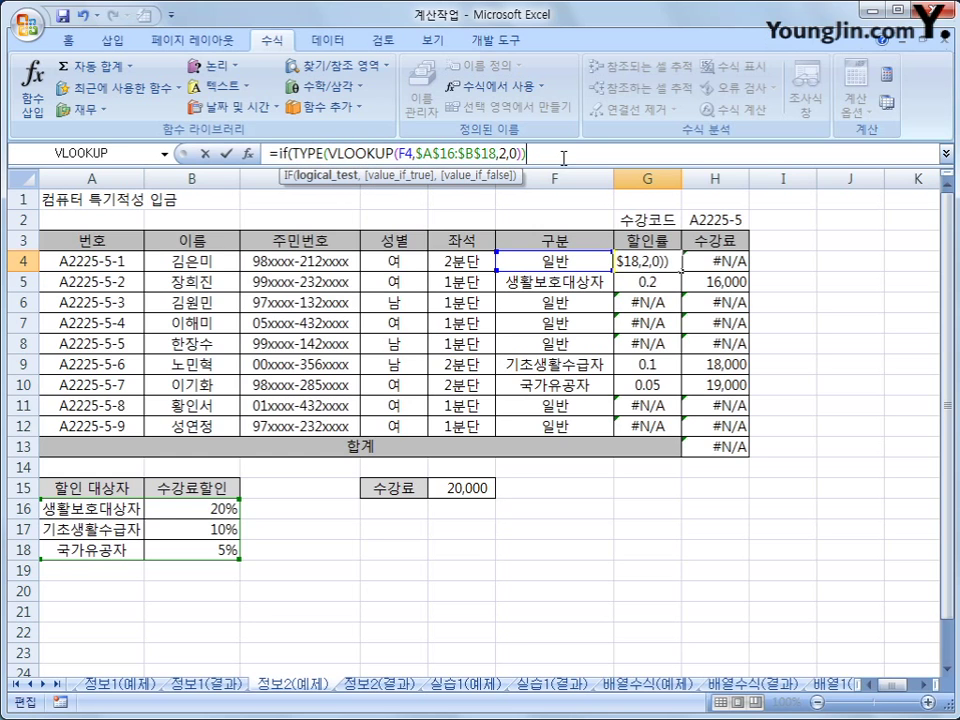
pyautogui.write('=1')
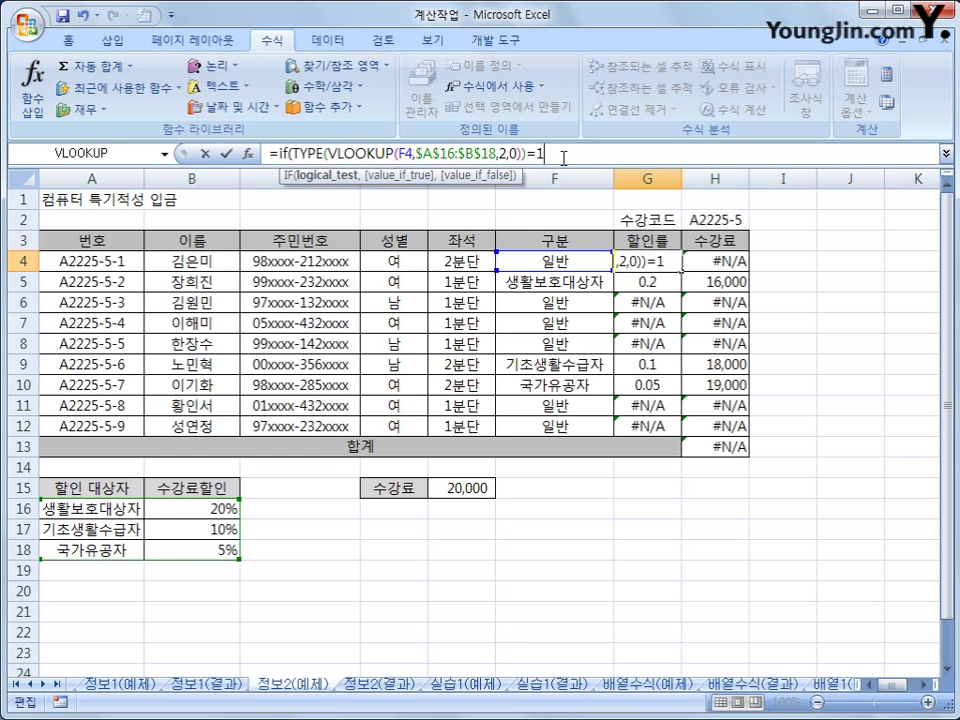
pyautogui.write(',')
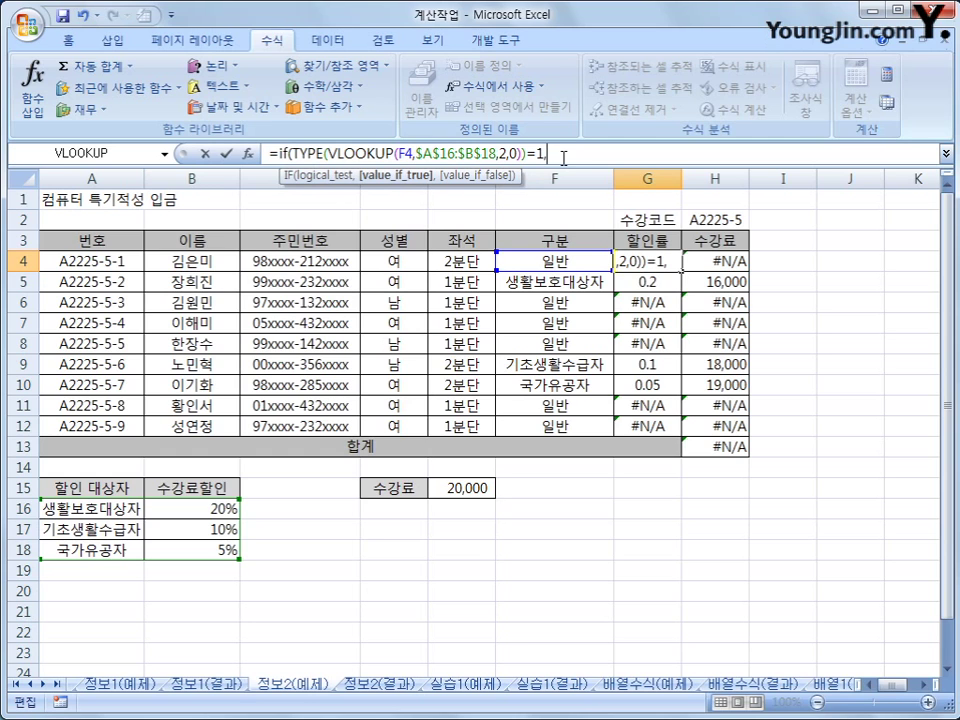
# Step: Complete the G4 IF with a copy of the VLOOKUP as the true value and 0 as the false value, and fill it down to G12
pyautogui.moveTo(328, 157); pyautogui.dragTo(533, 155)
pyautogui.hotkey('ctrl', 'c')
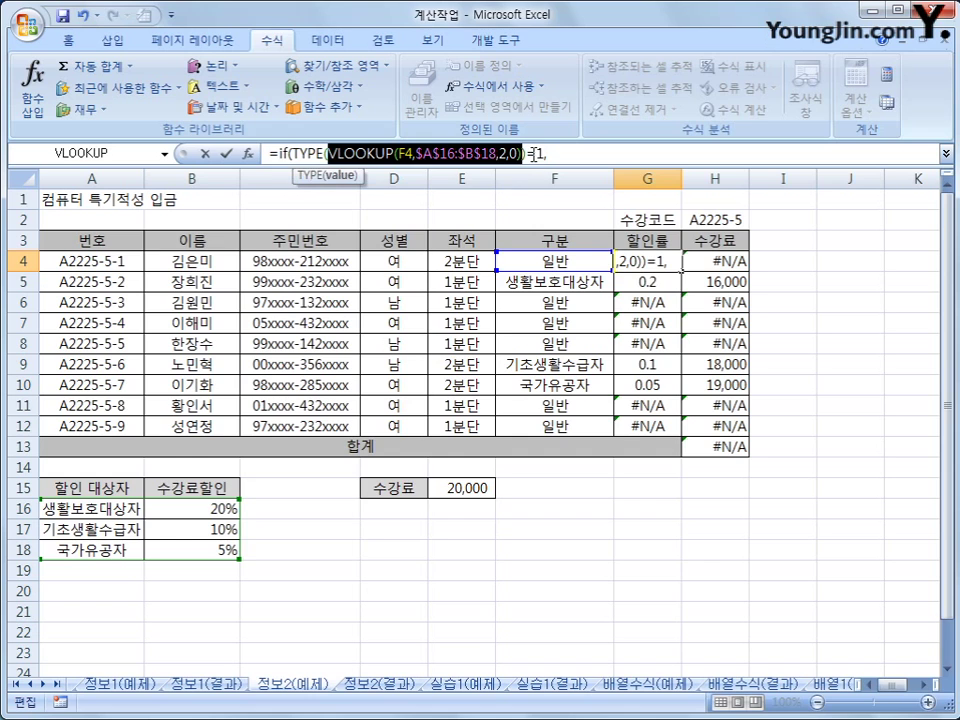
pyautogui.click(562, 155)
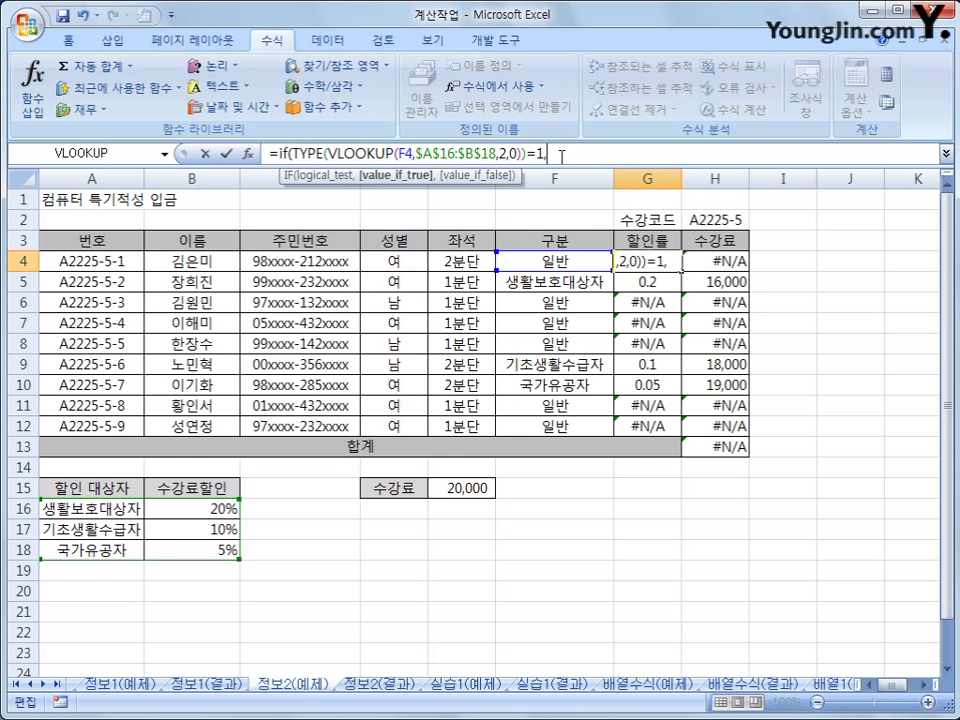
pyautogui.hotkey('ctrl', 'v')
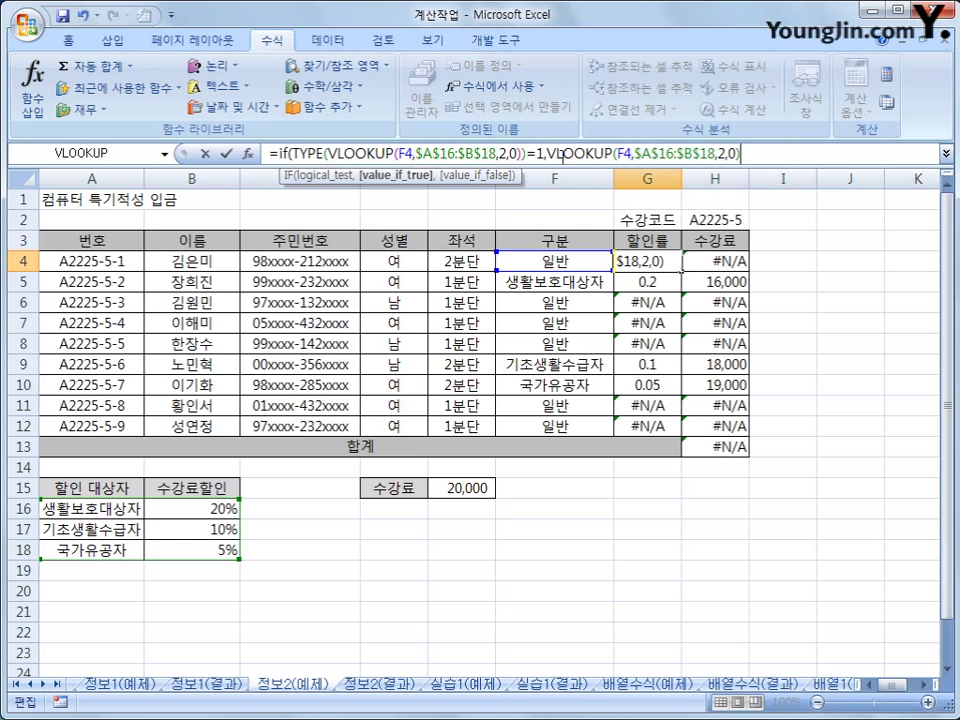
pyautogui.write(',')
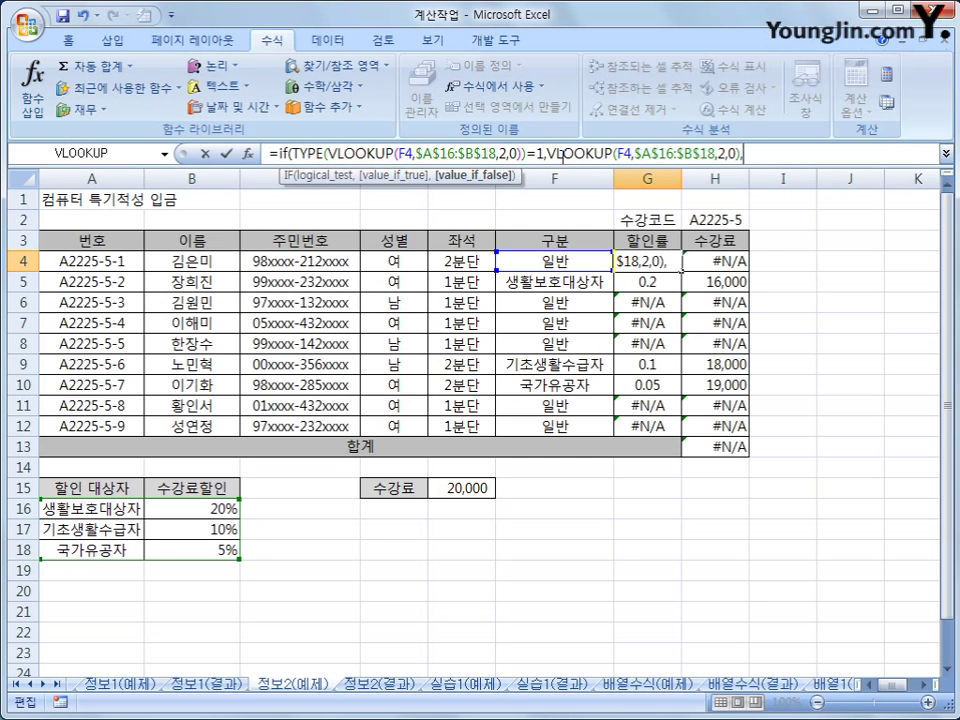
pyautogui.write('0)')
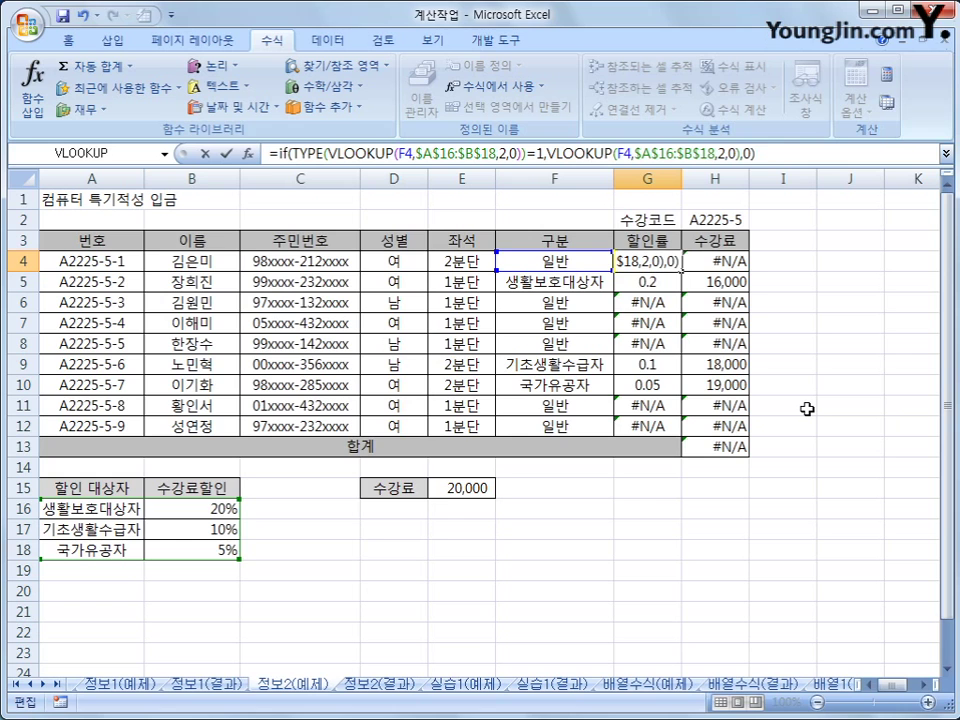
pyautogui.press('Return')
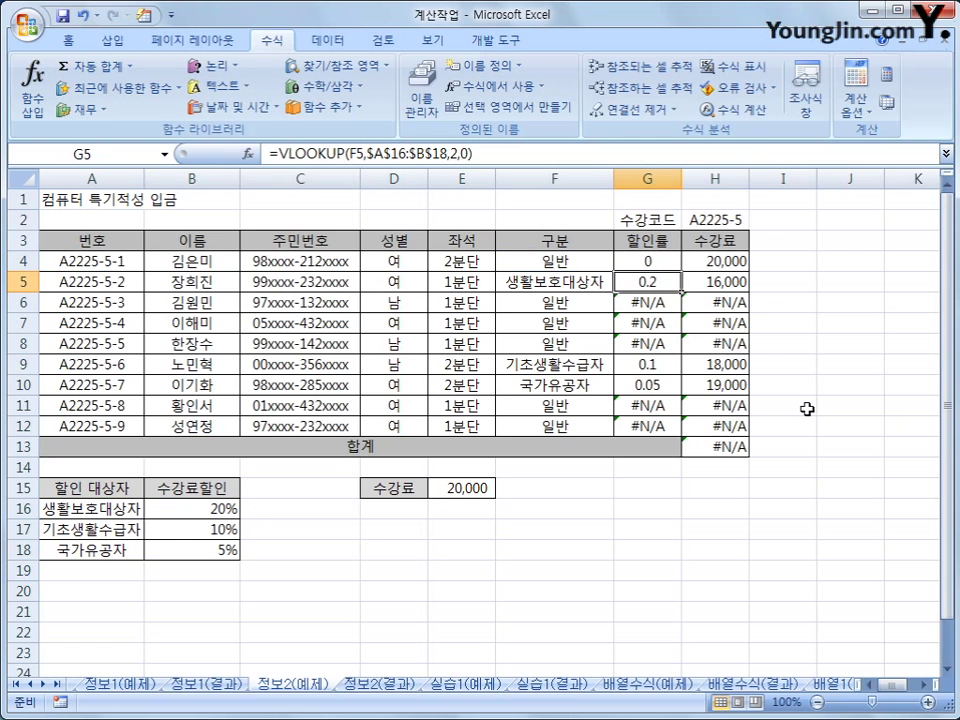
pyautogui.click(673, 265)
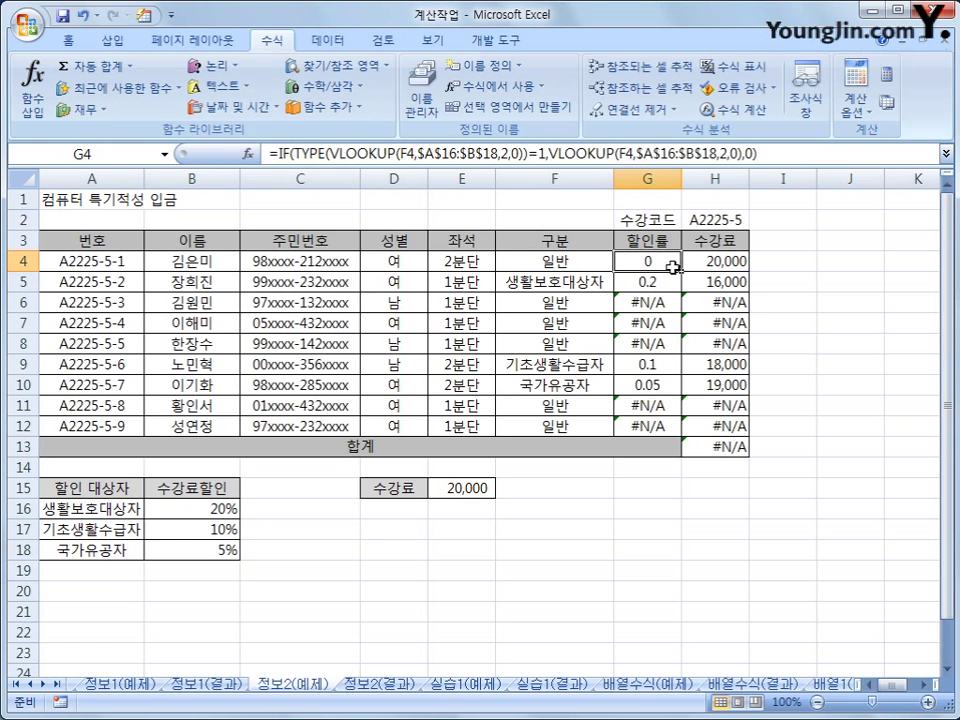
pyautogui.moveTo(681, 270); pyautogui.dragTo(685, 434)
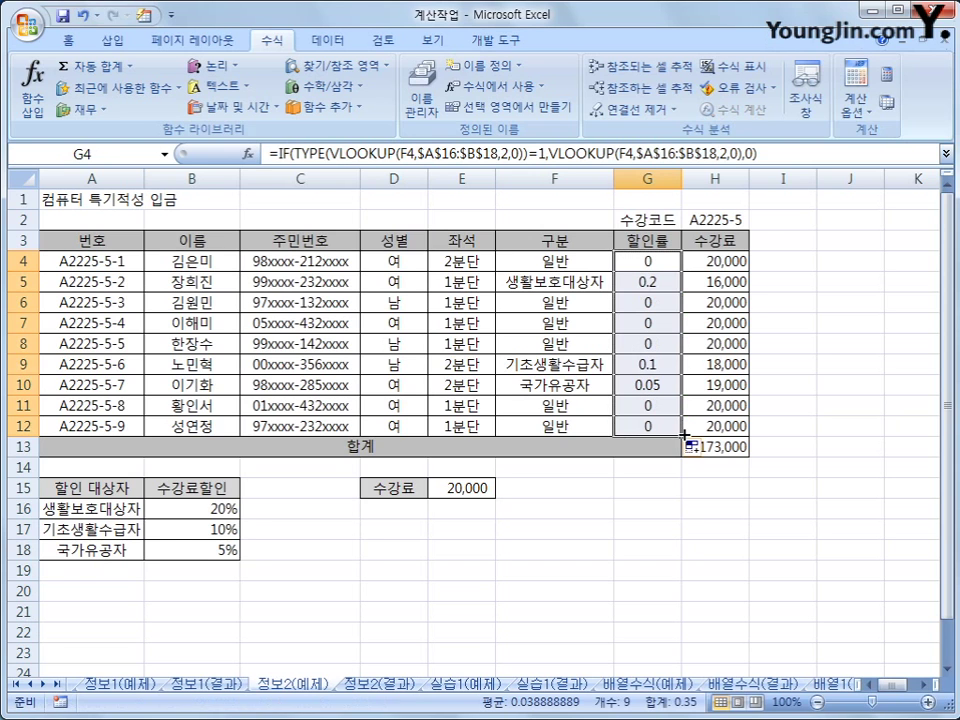
# Step: Examine the 할인률 and 수강료 cells G4, H4 and G5, and the 합계 formula in H13
pyautogui.click(678, 265)
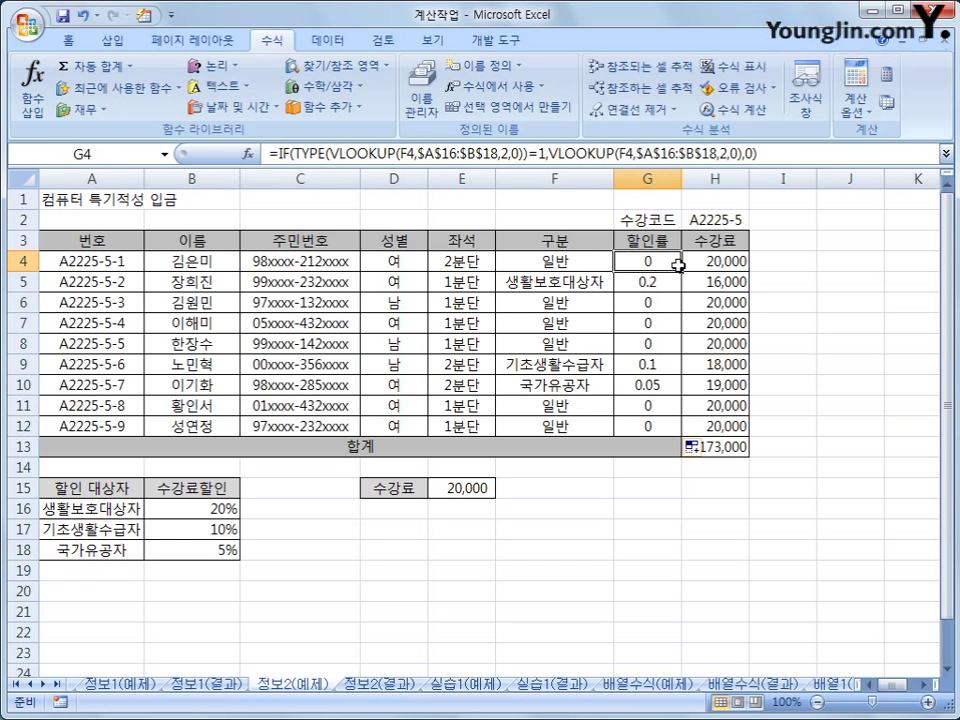
pyautogui.click(719, 263)
pyautogui.click(671, 261)
pyautogui.click(676, 282)
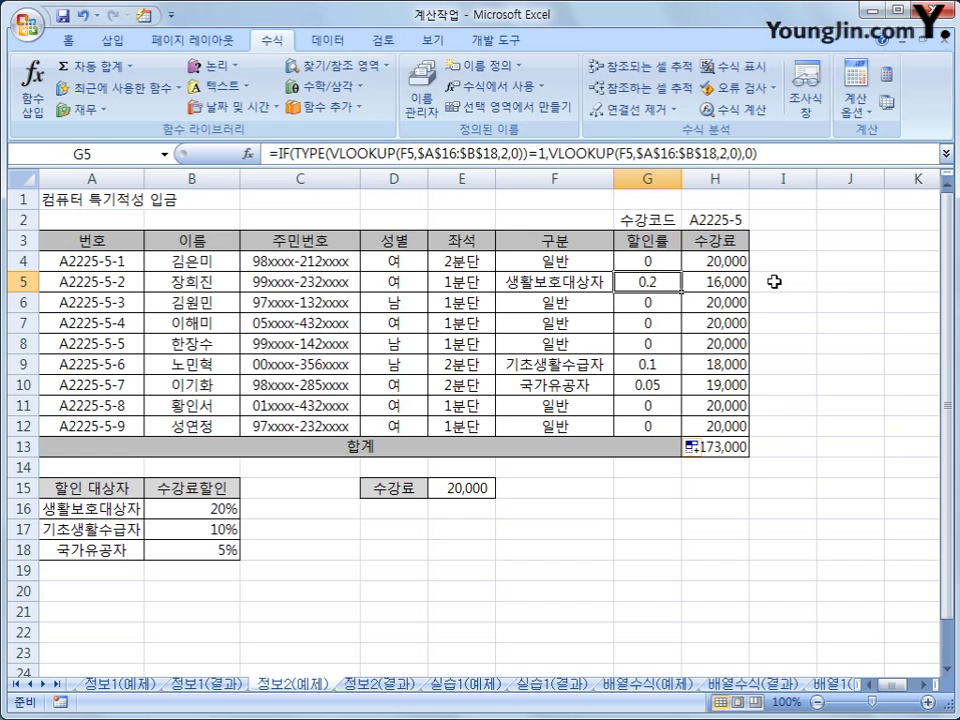
pyautogui.click(734, 449)
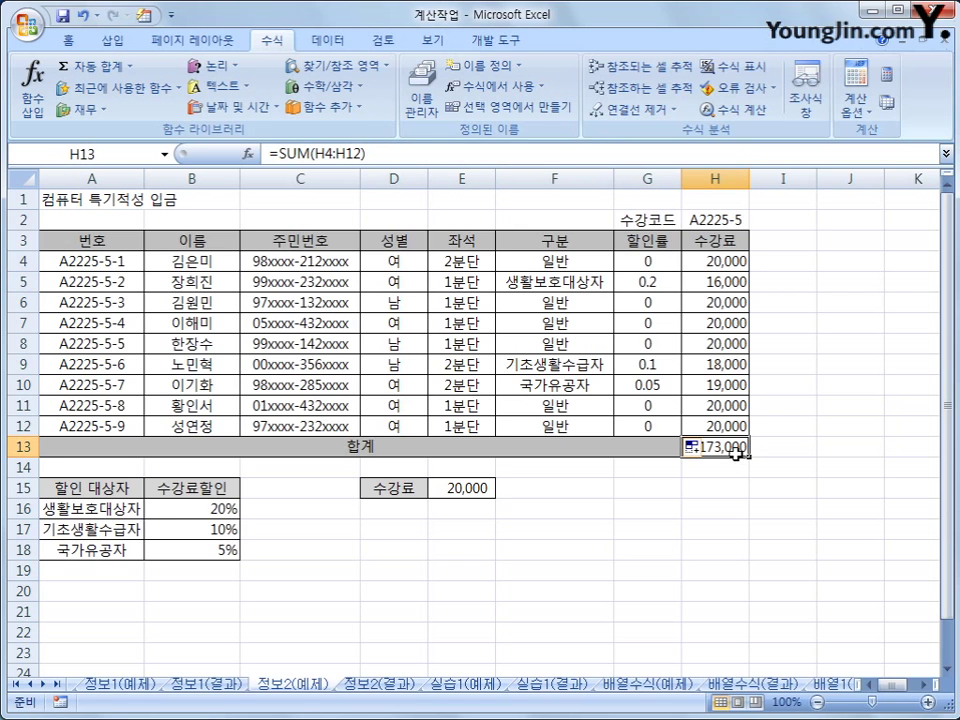